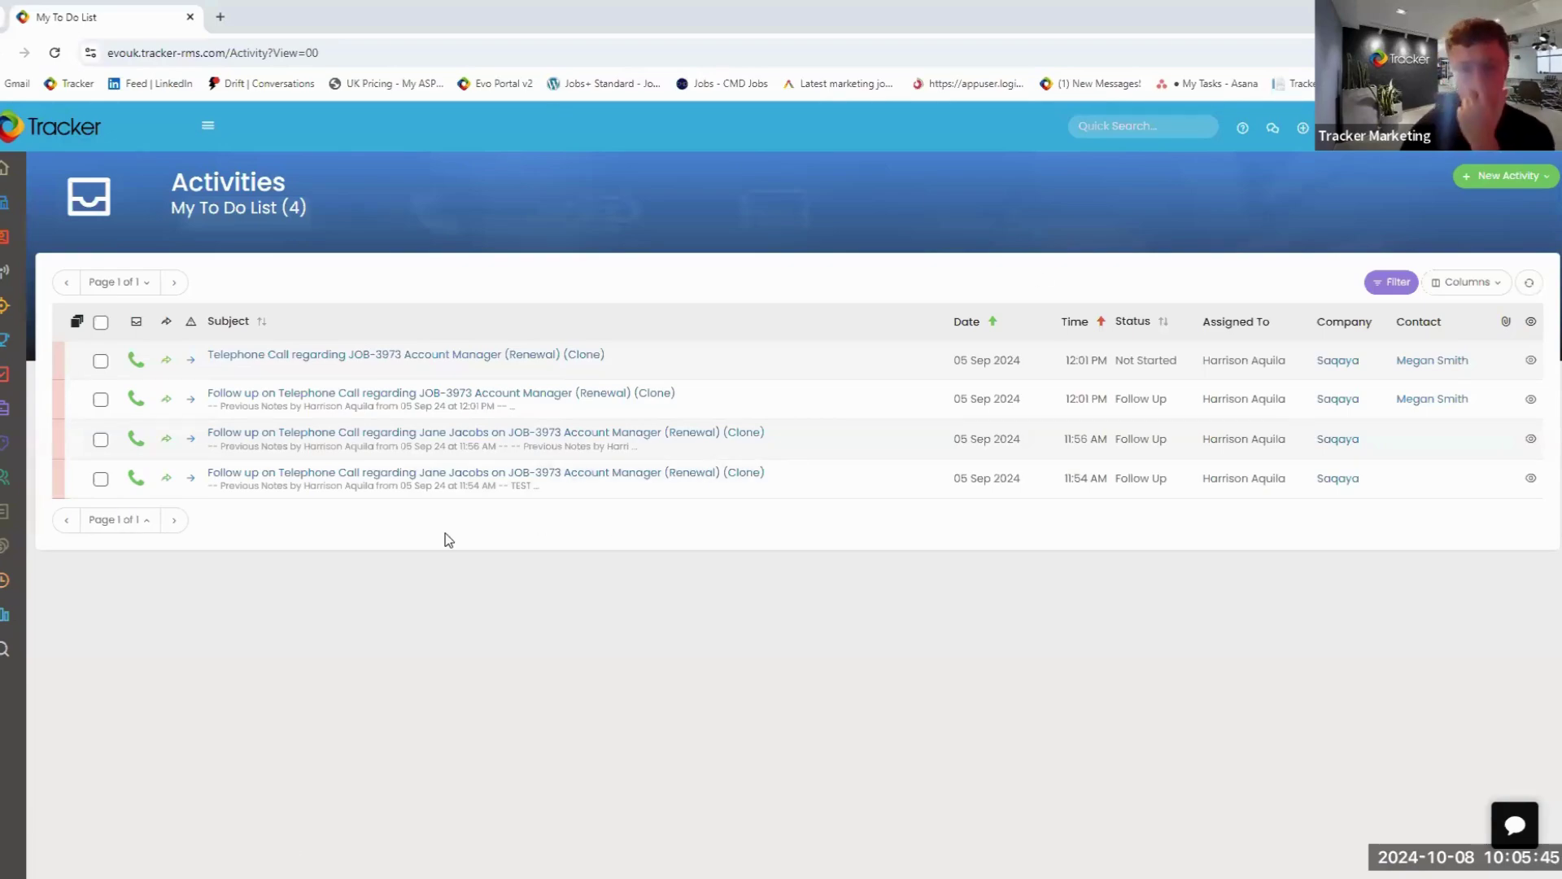
Step: Open the web form settings from Tools & Settings, collapse the settings list and load the Webinar - Candidate form
click(1441, 342)
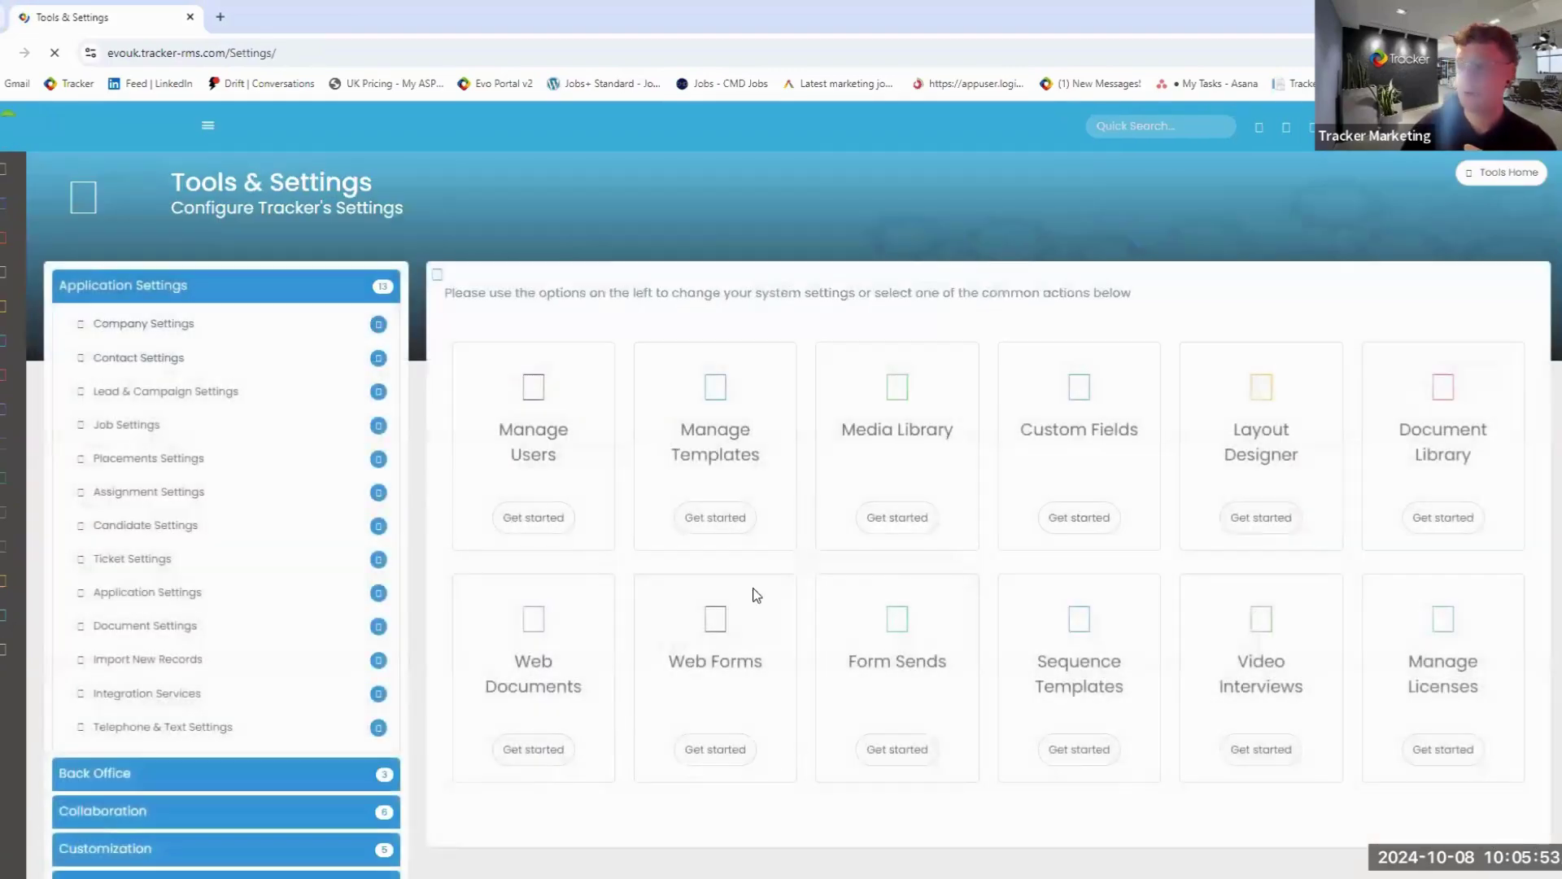
click(739, 749)
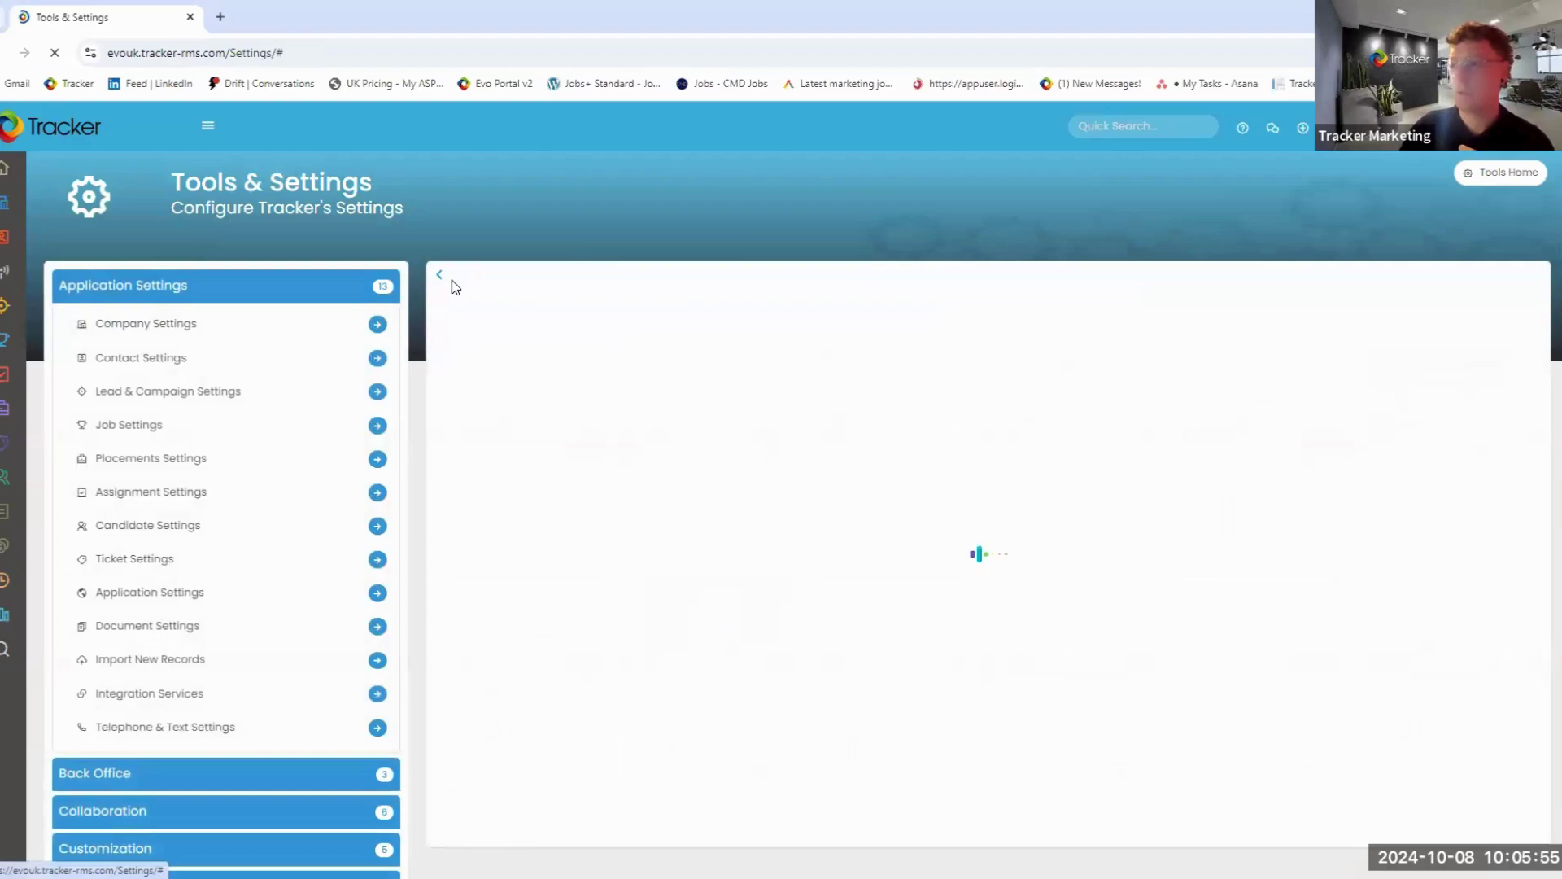
click(438, 274)
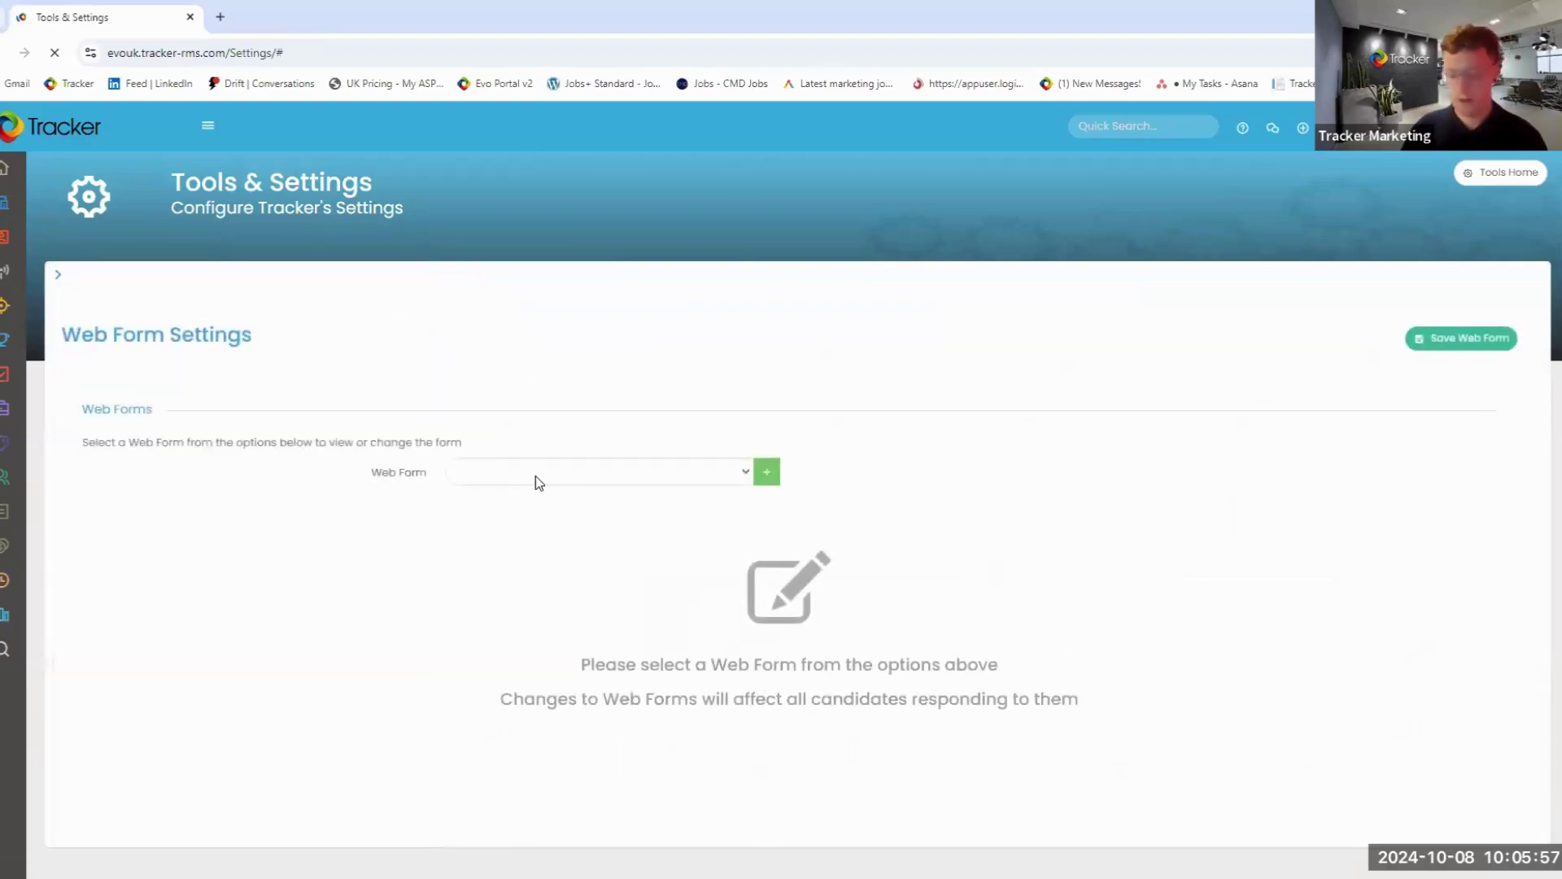
click(536, 476)
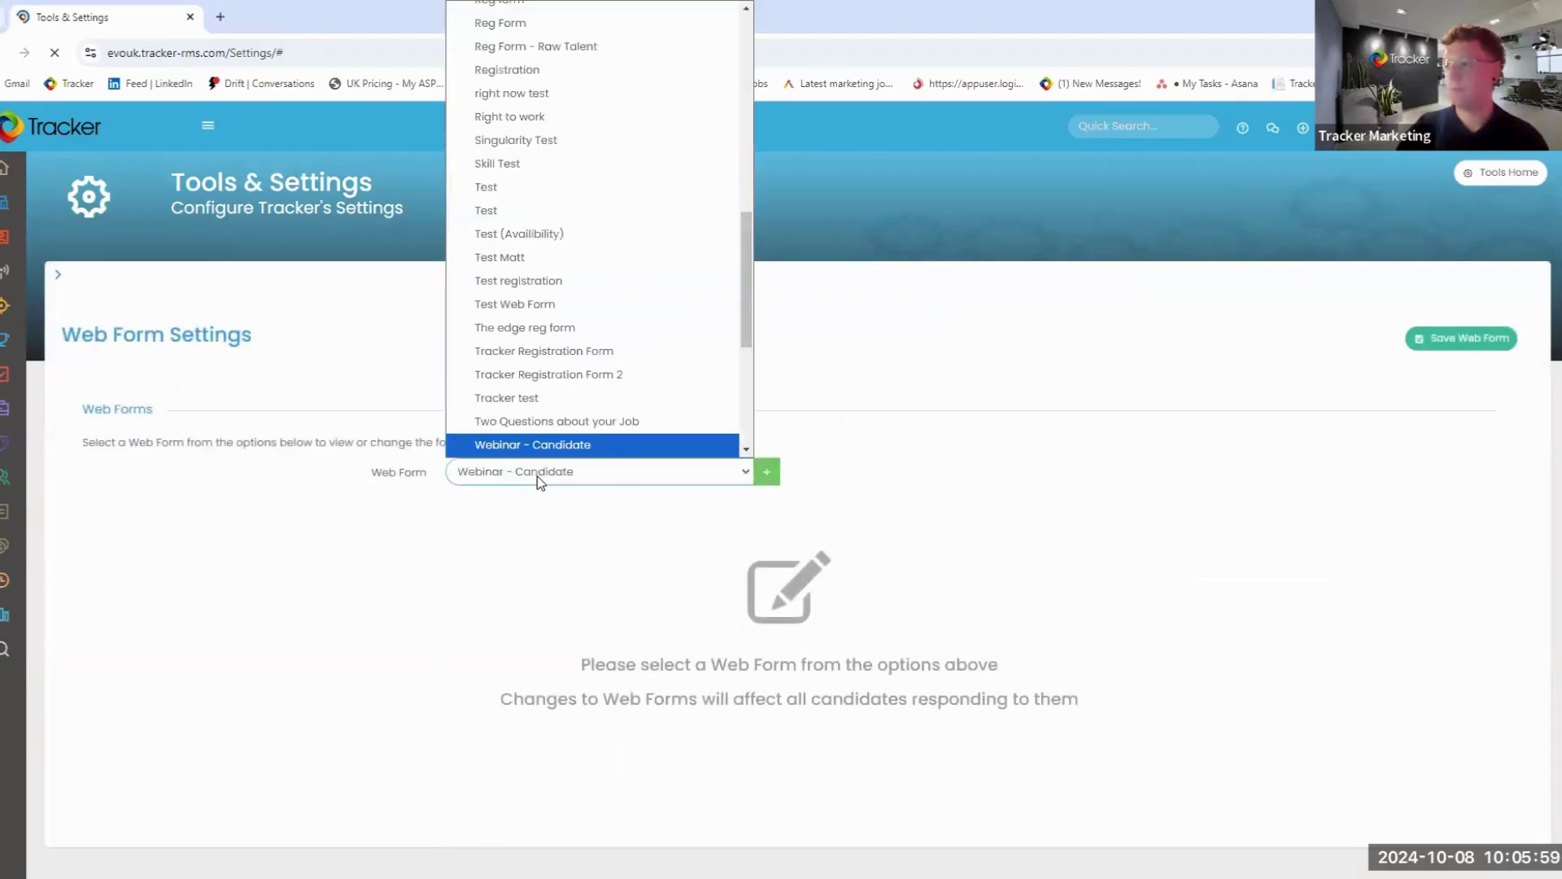
click(537, 476)
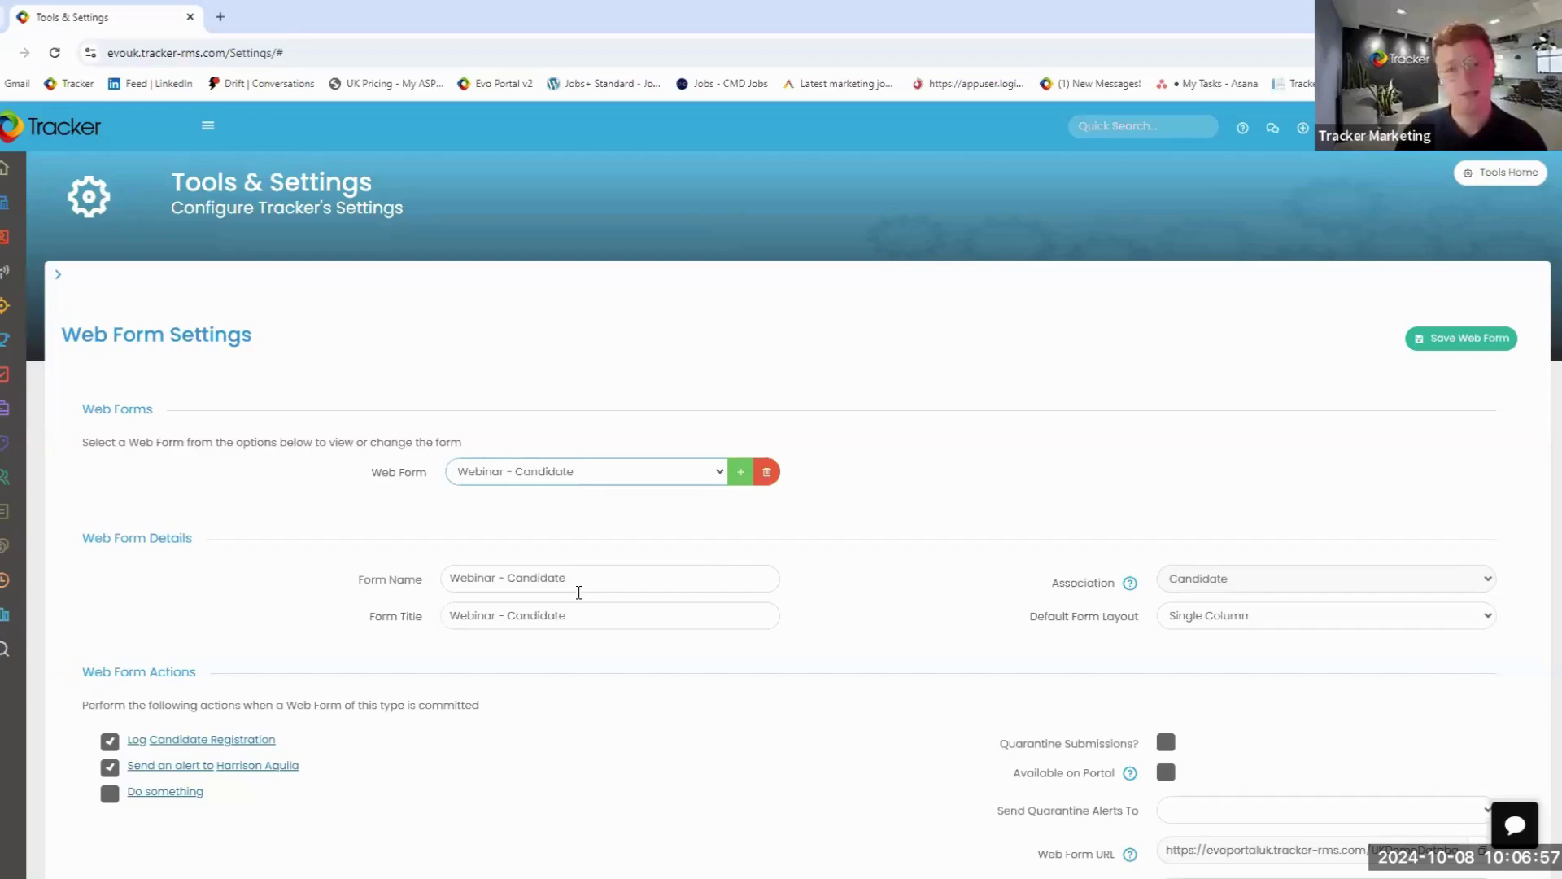
Step: Examine the design layout of the Webinar - Candidate form, including its header, candidate detail fields and document upload section
scroll(709, 257, down, 10)
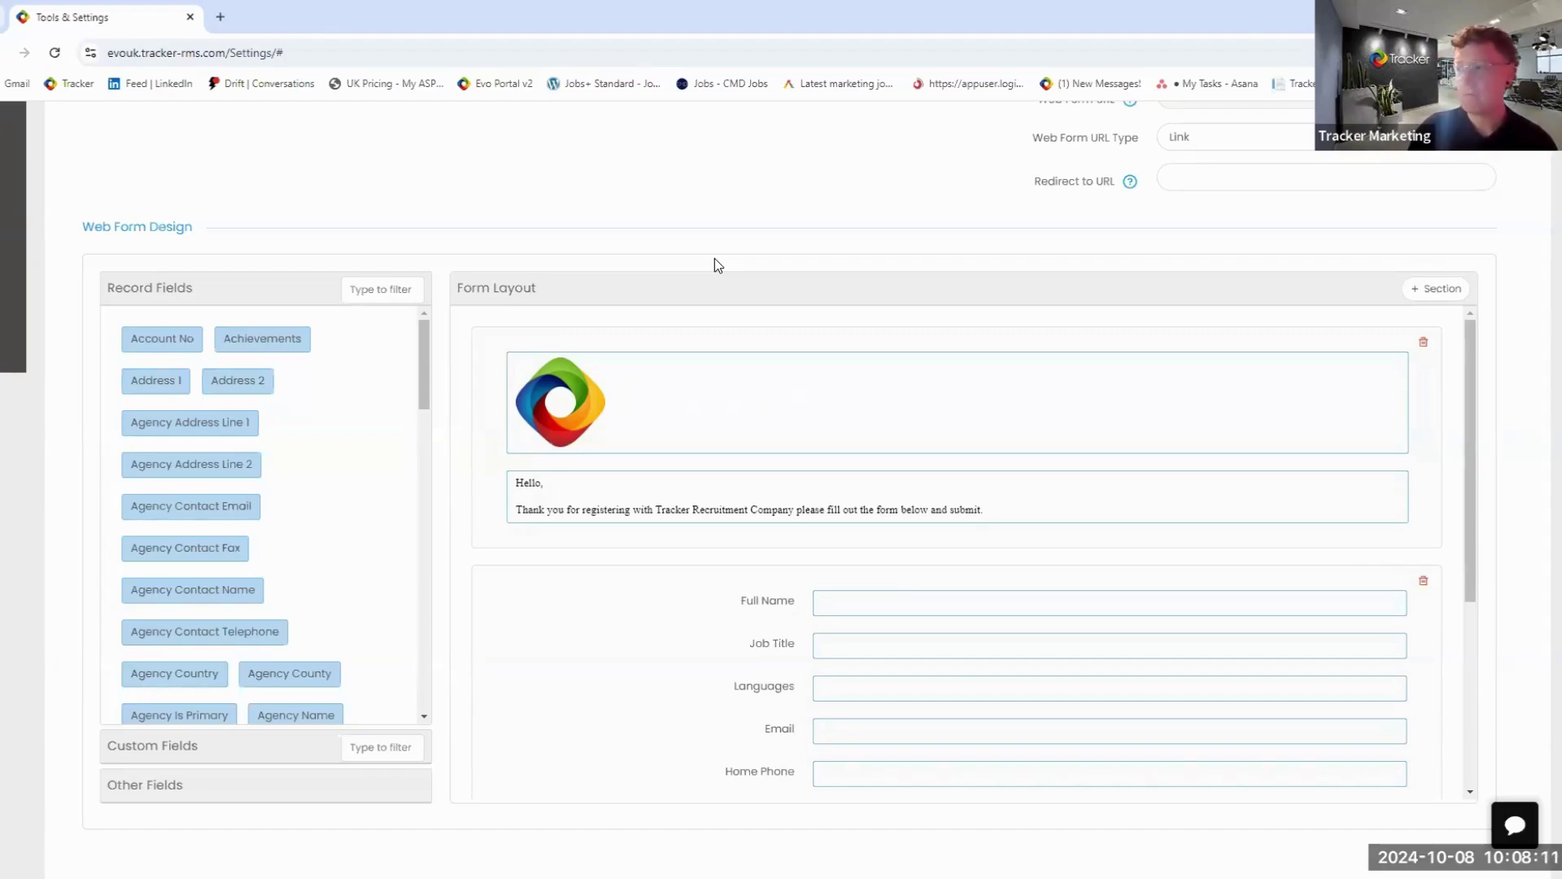
scroll(996, 480, down, 2)
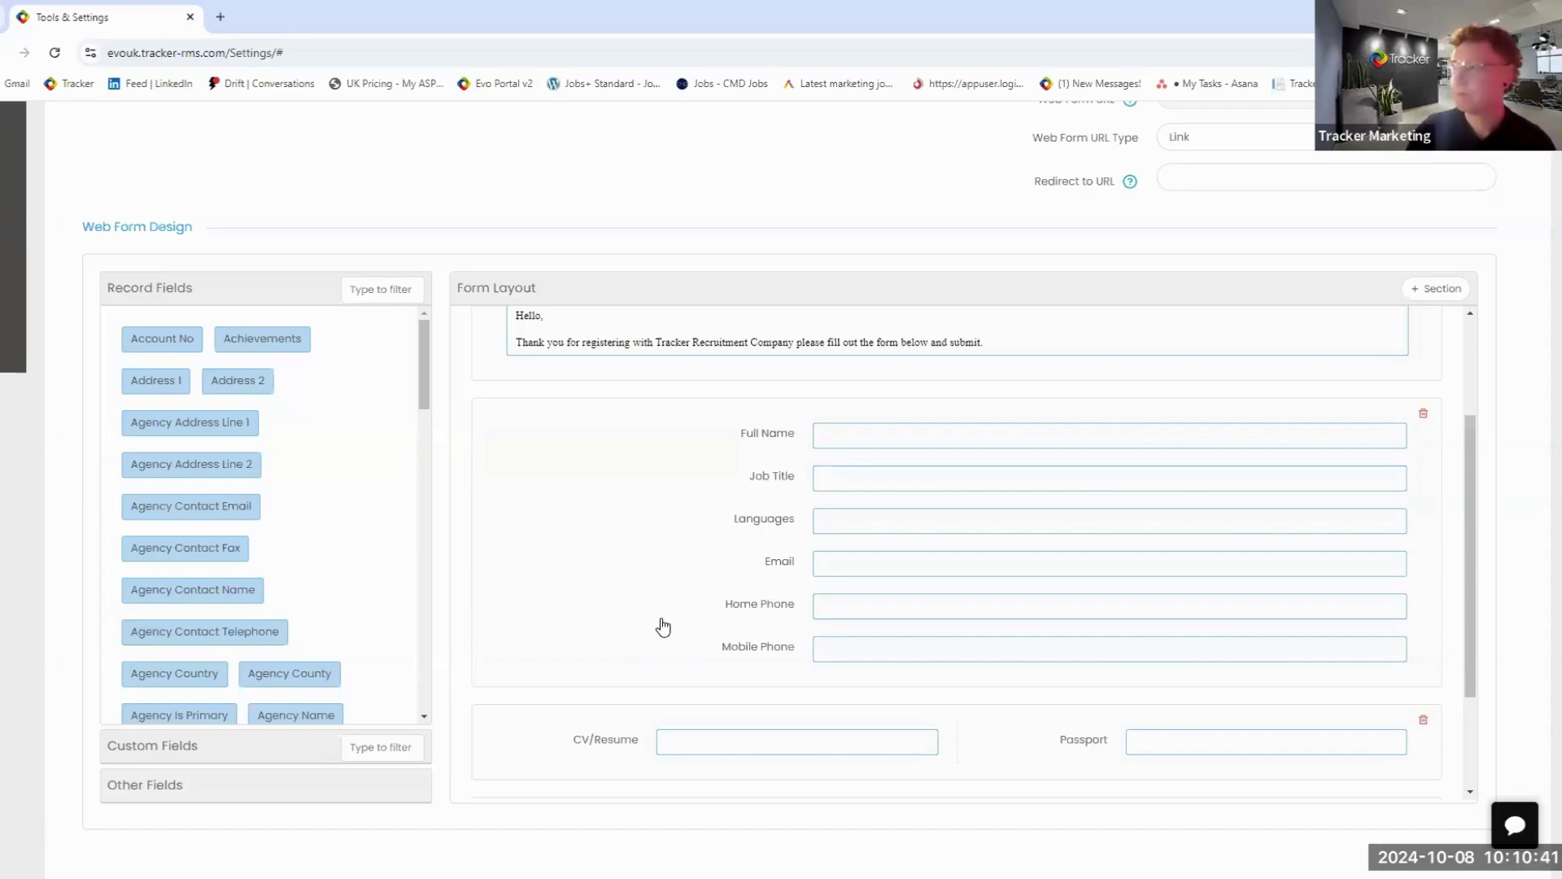
scroll(935, 622, up, 2)
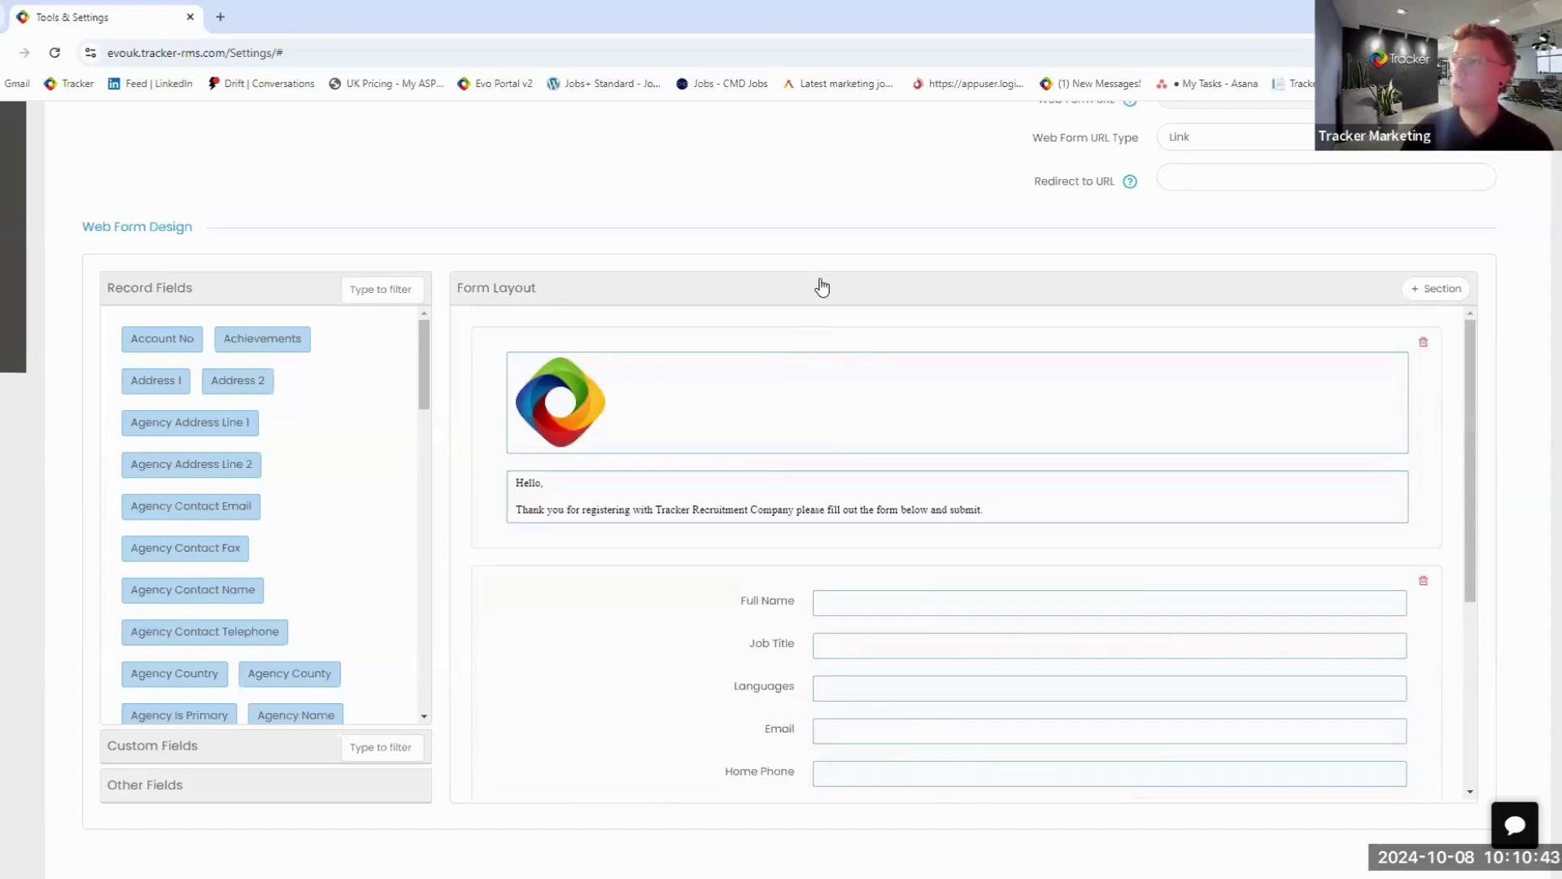
Step: Switch the web form being viewed to Webinar - Contact
scroll(826, 272, up, 8)
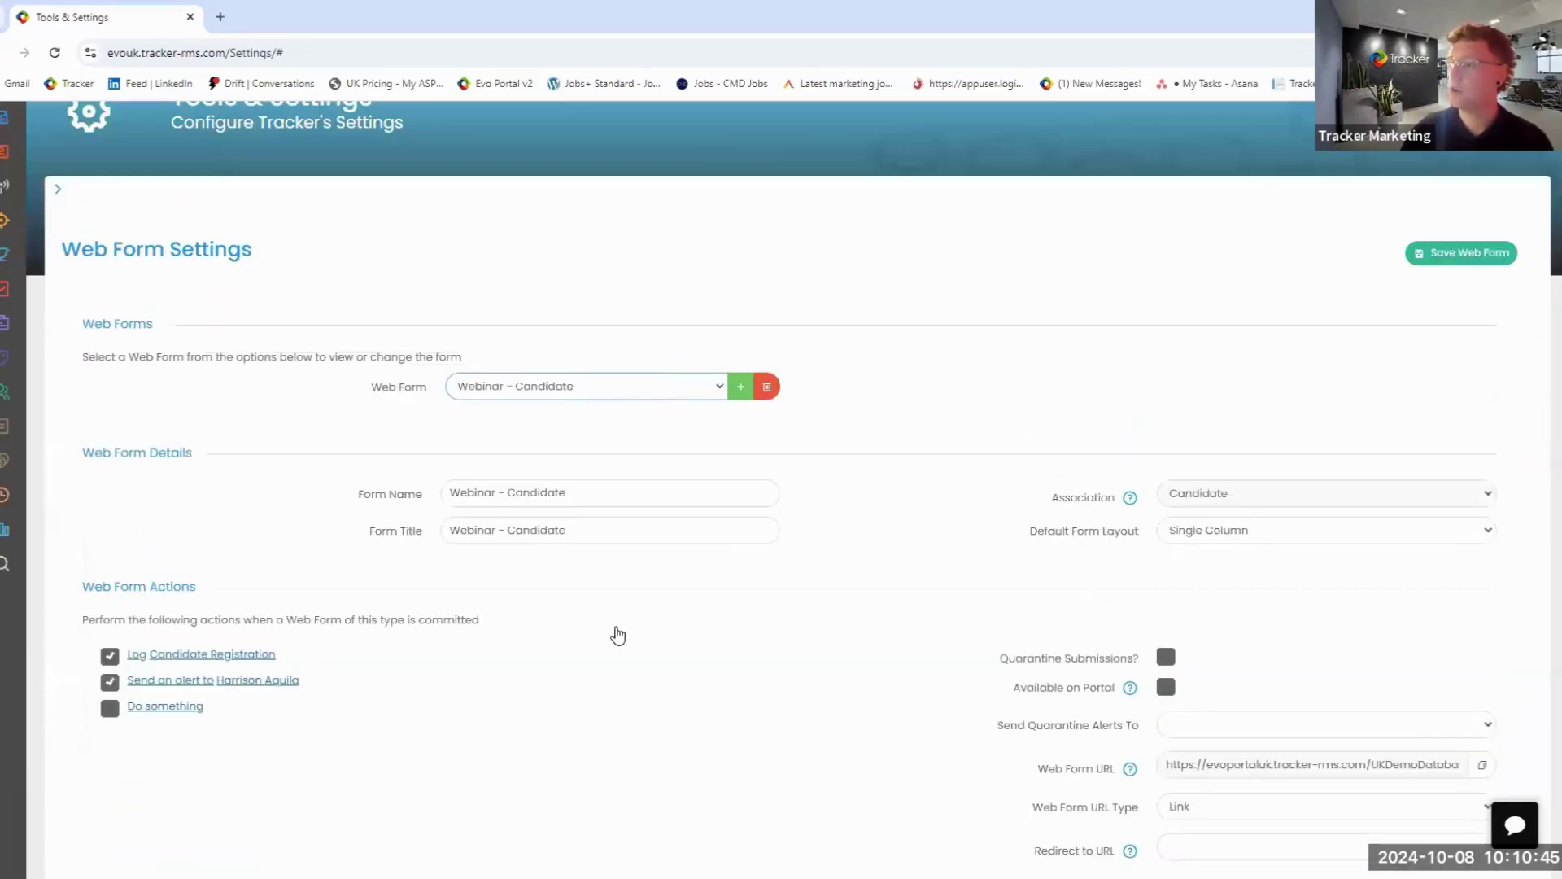
key(alt+Down)
key(Down)
key(Down)
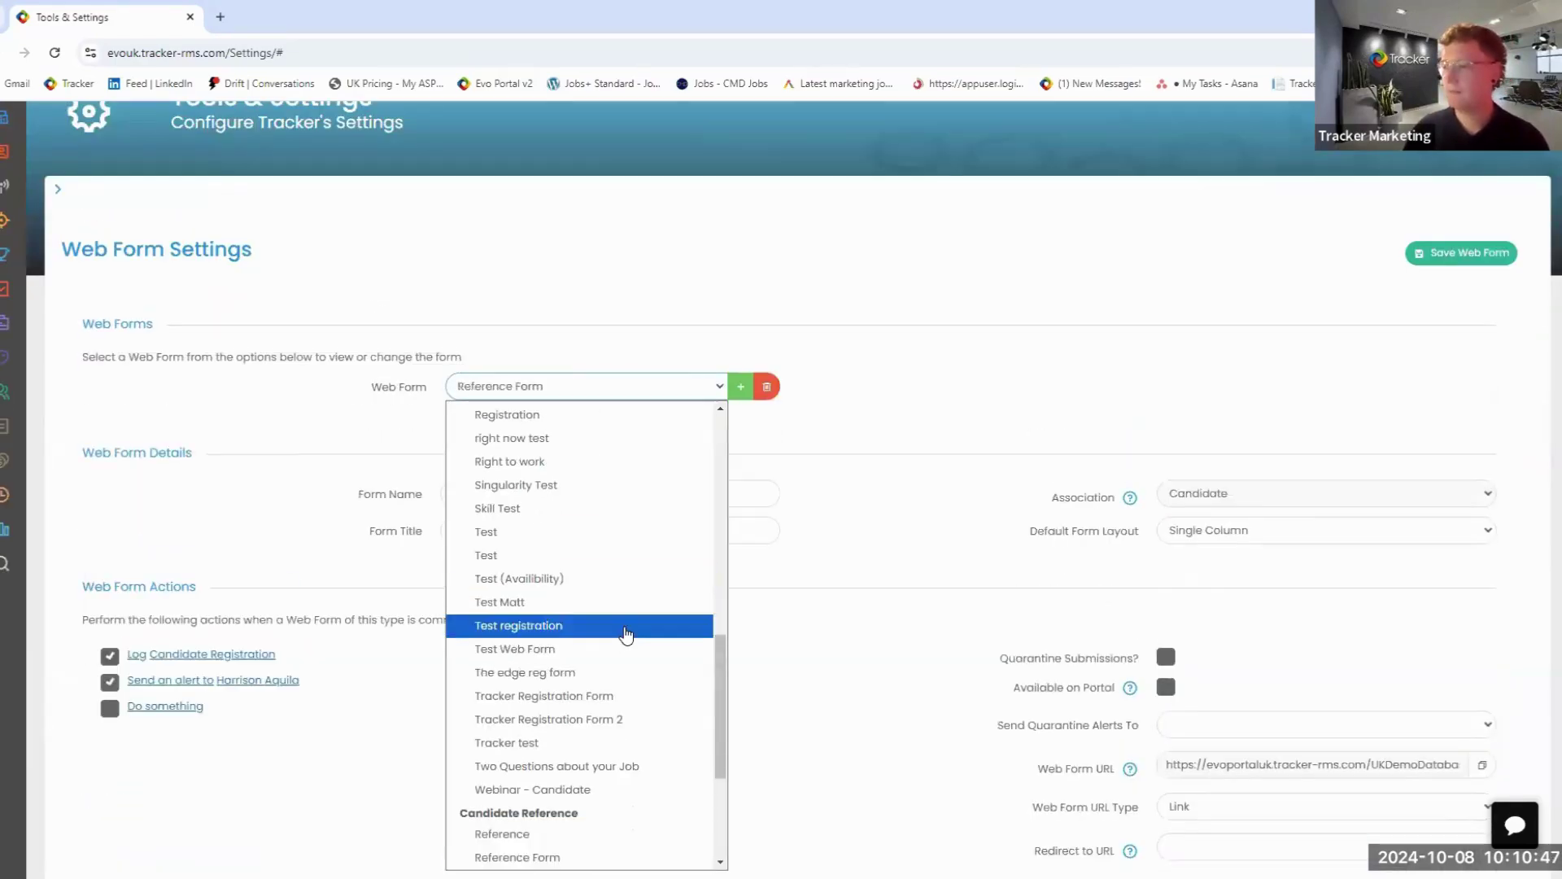
key(Down)
key(Down)
key(Down)
key(Down)
key(Down)
key(Down)
key(Down)
scroll(628, 659, down, 2)
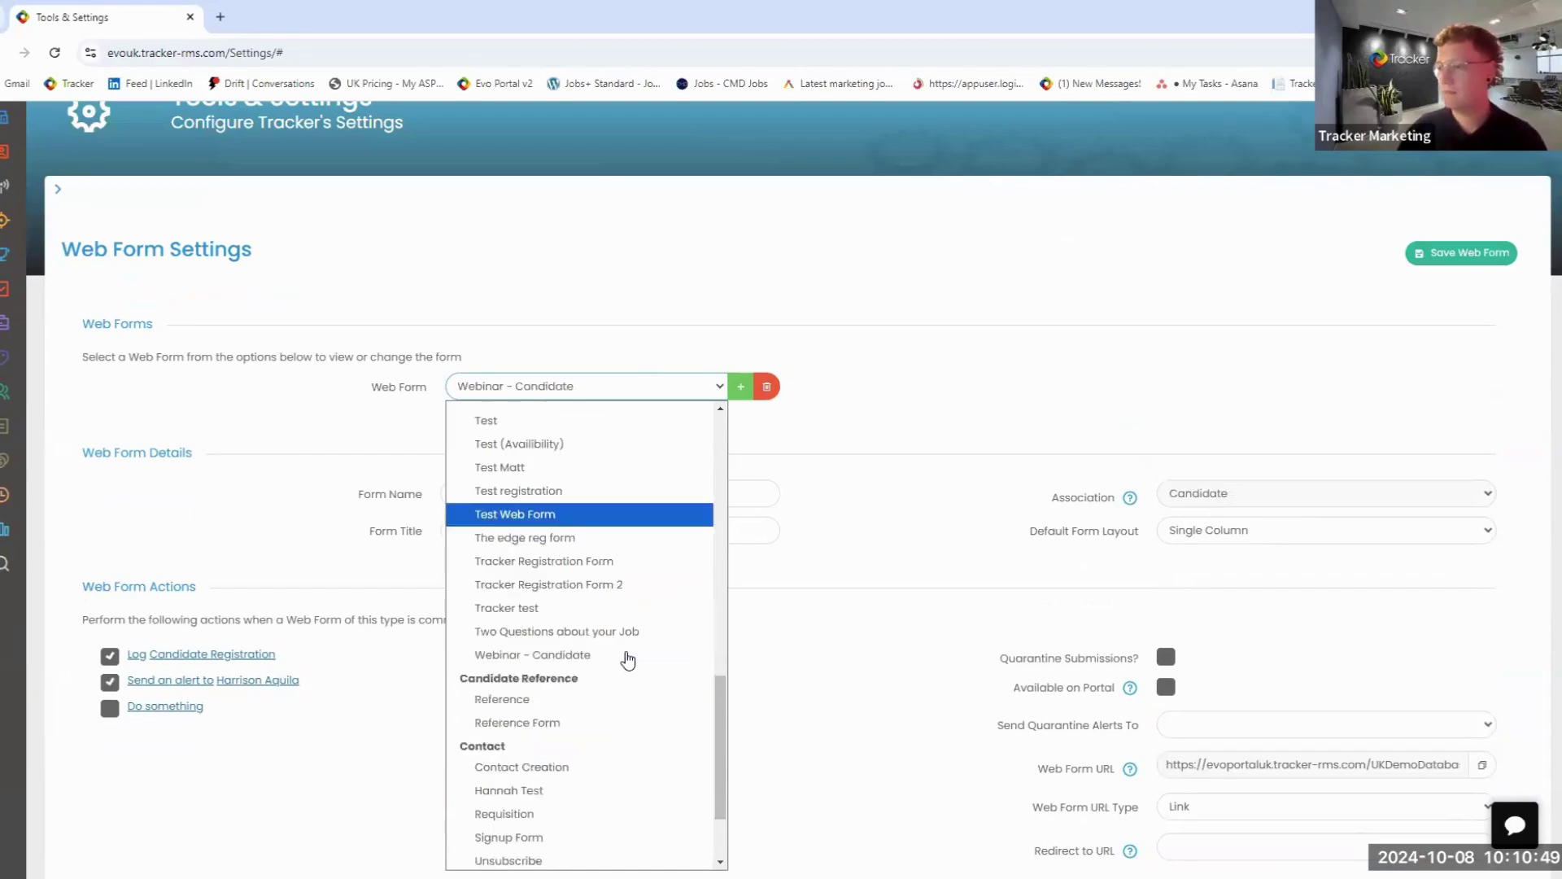
scroll(627, 655, down, 2)
key(Escape)
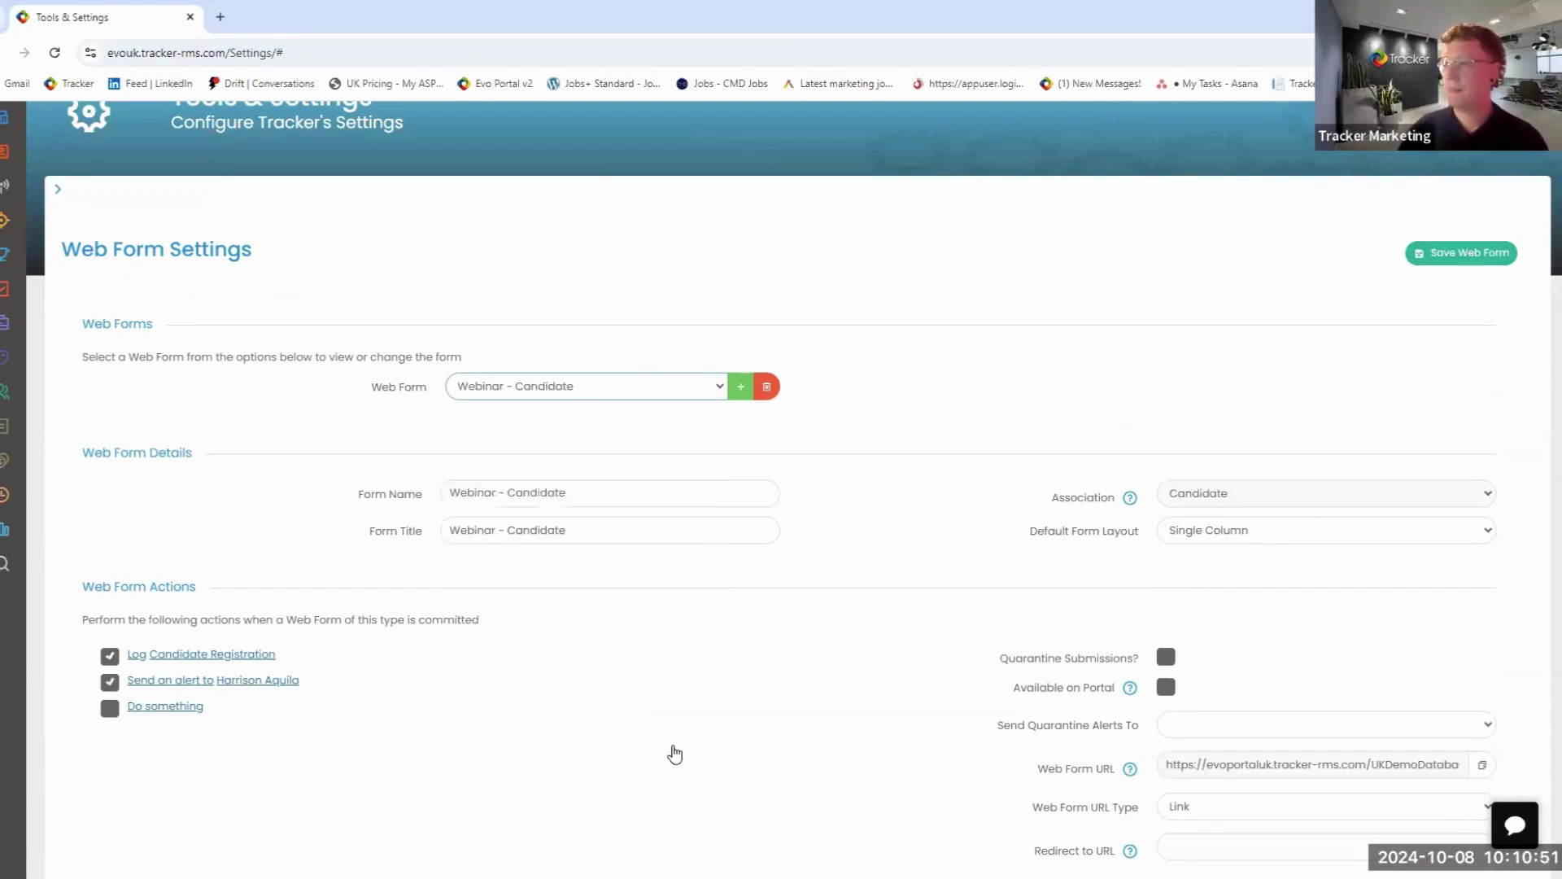
key(Down)
scroll(833, 432, down, 1)
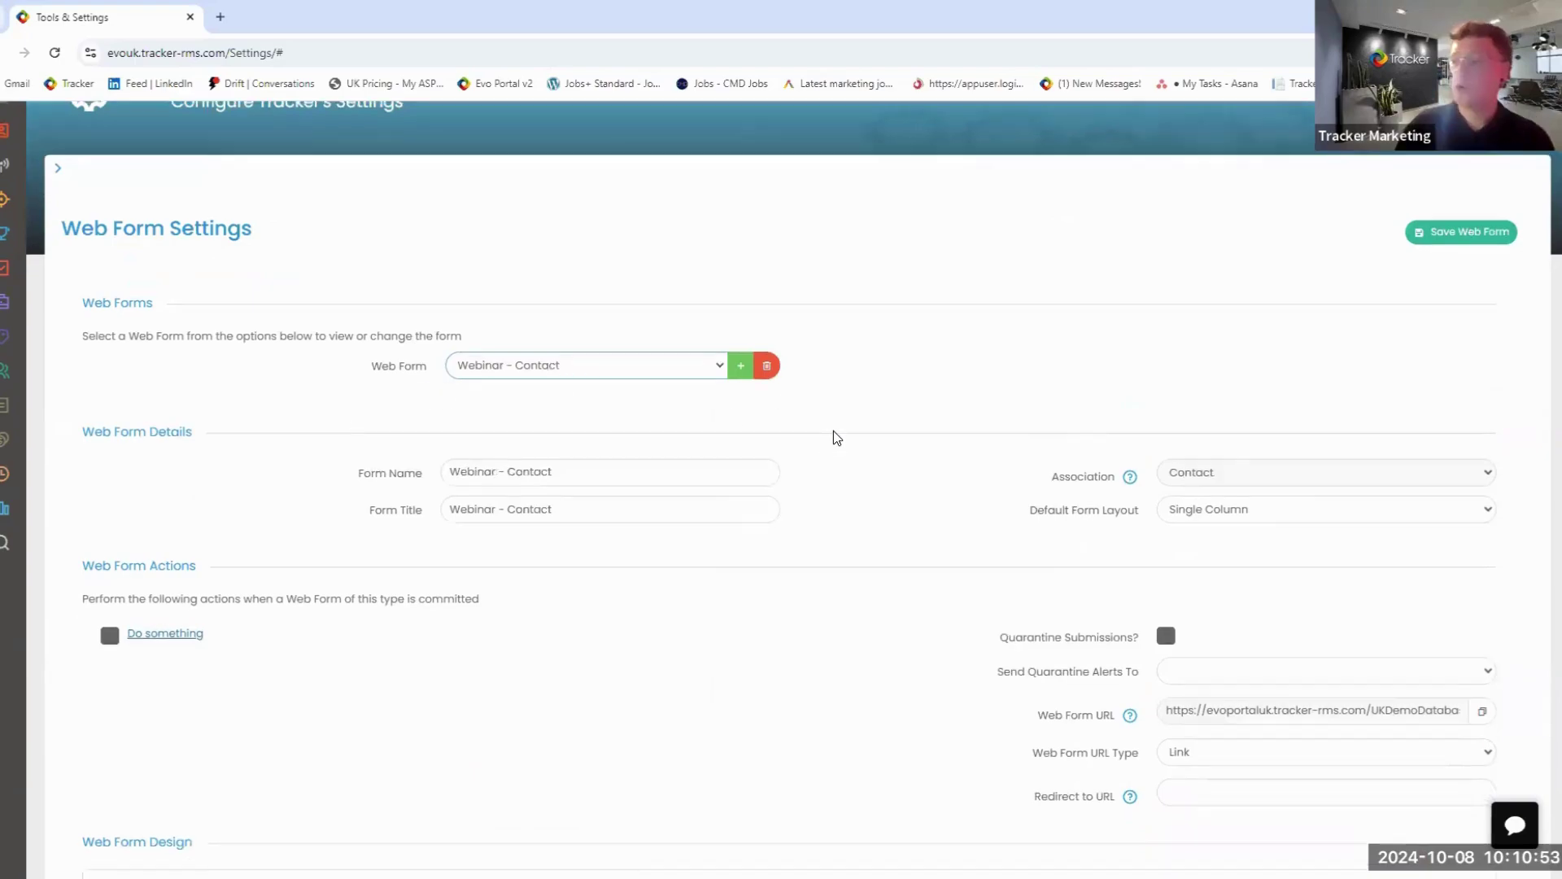
Step: Examine the design layout of the Webinar - Contact form, including its contact fields and signature section
scroll(833, 437, down, 9)
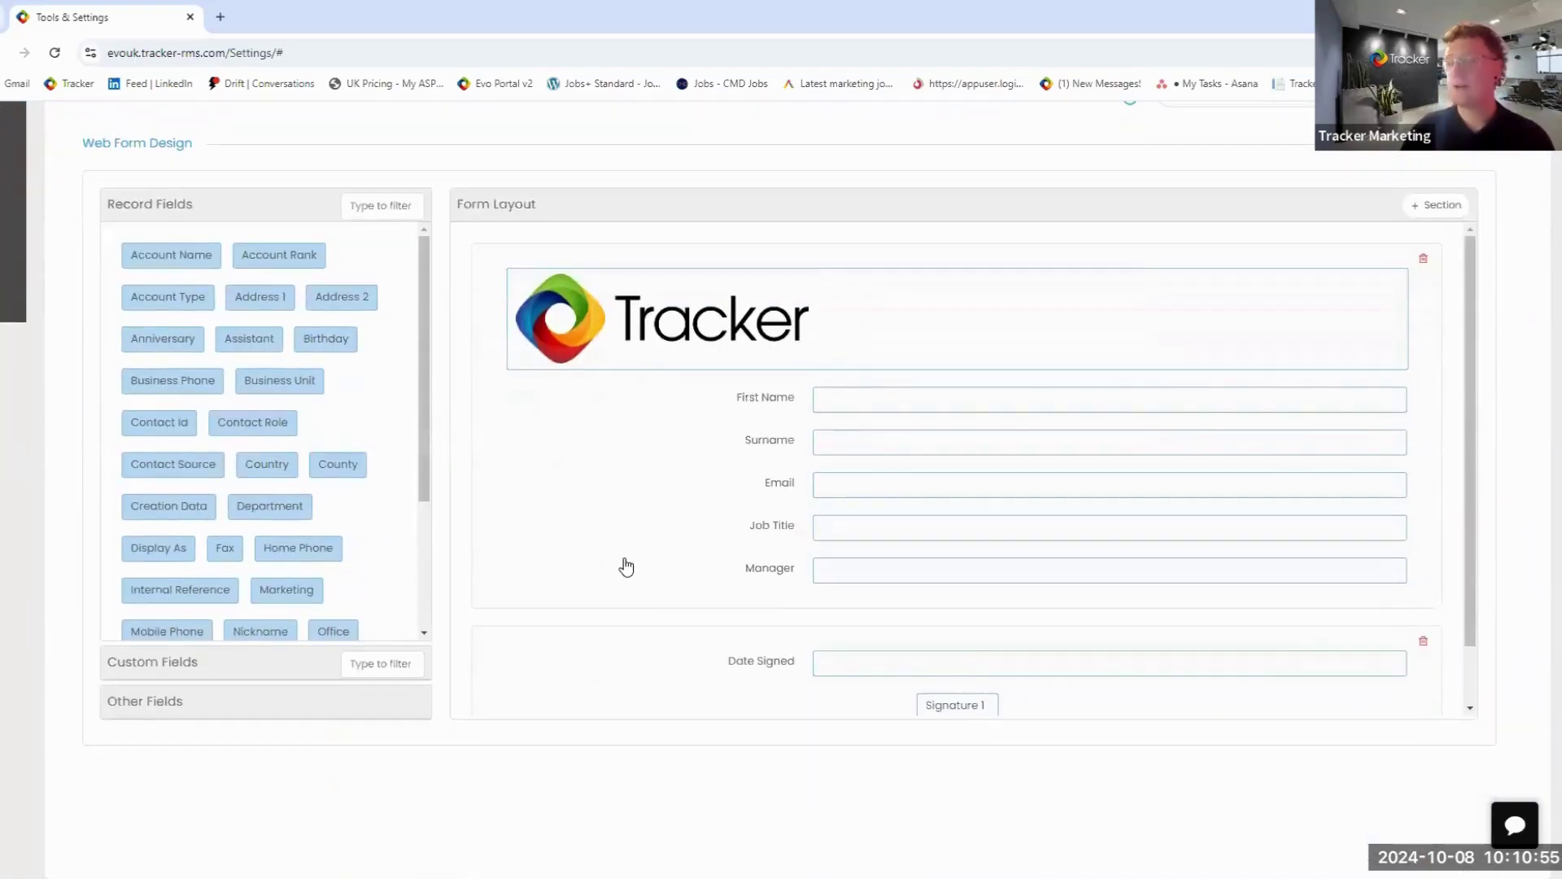
scroll(627, 567, up, 1)
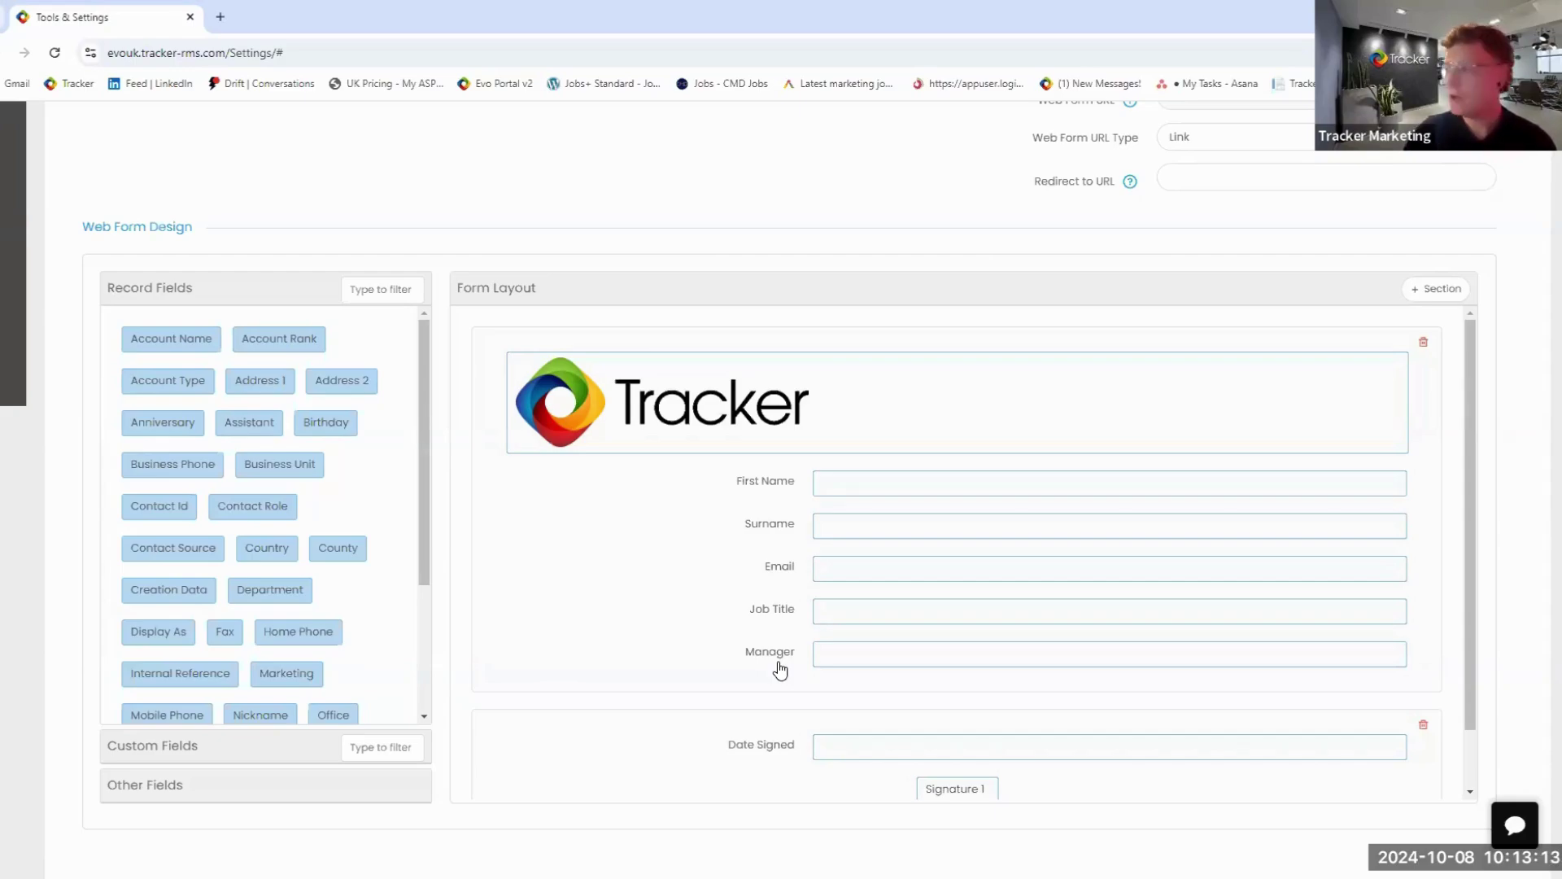
scroll(1511, 432, up, 9)
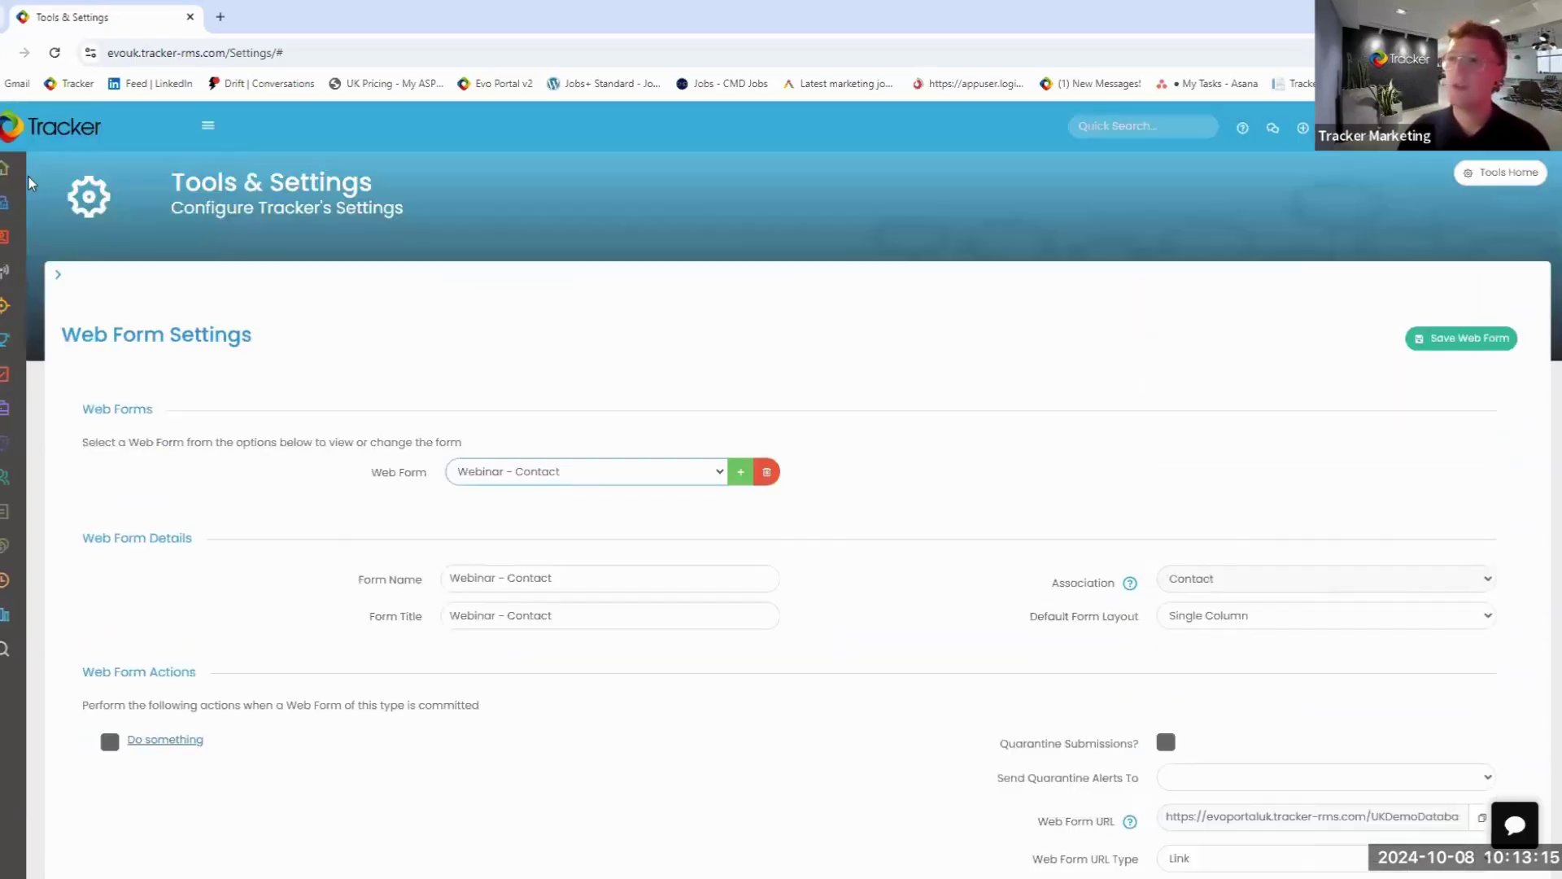
Step: Leave the web form settings and return to the My To Do List
mouse_move(8, 171)
click(109, 206)
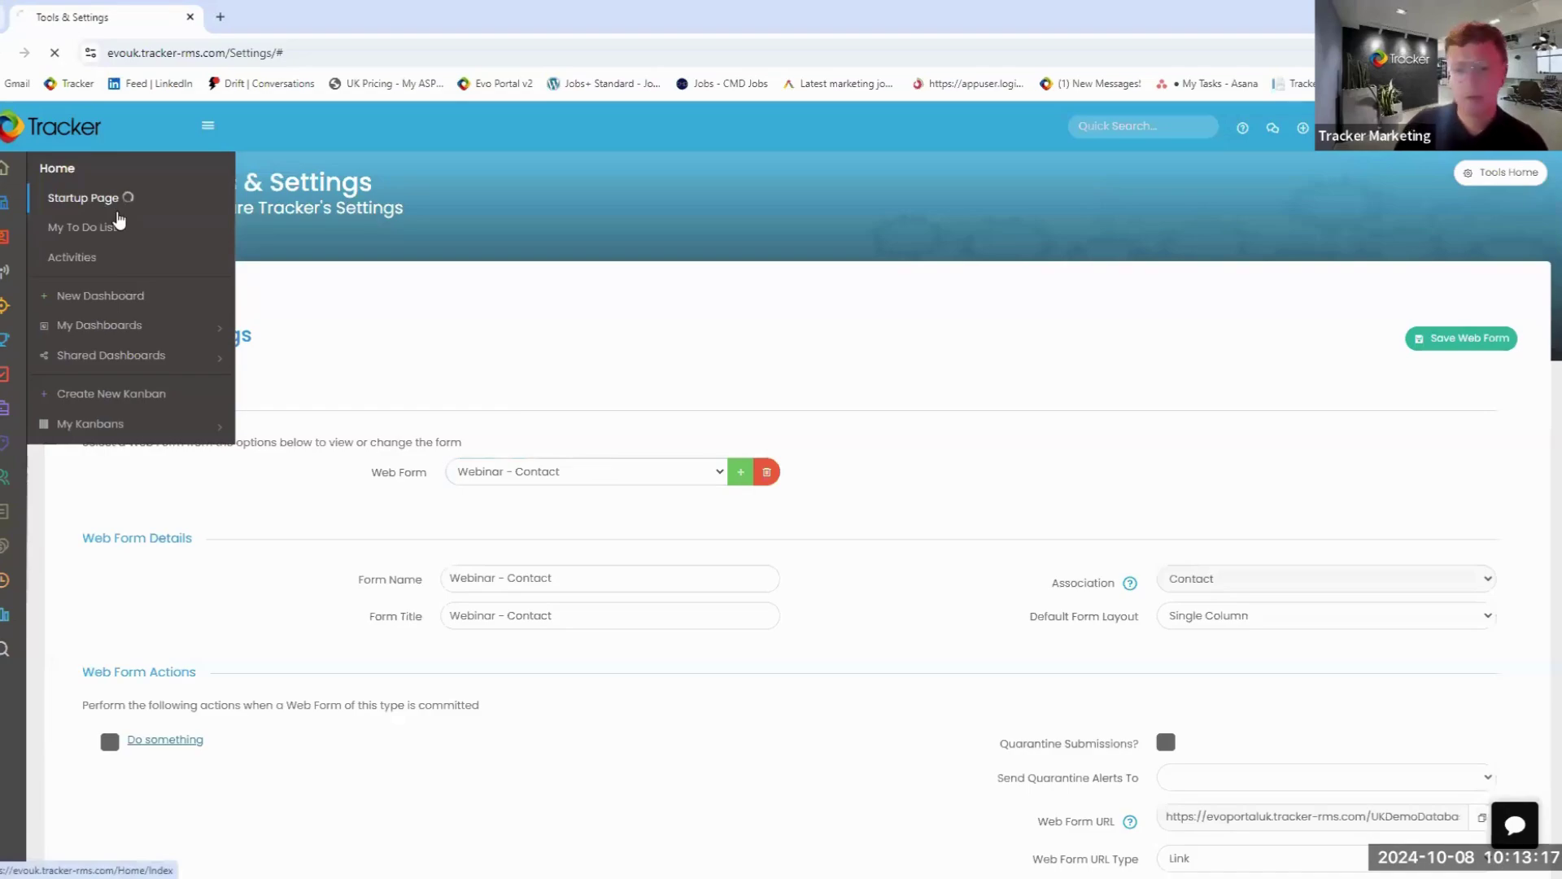
click(159, 226)
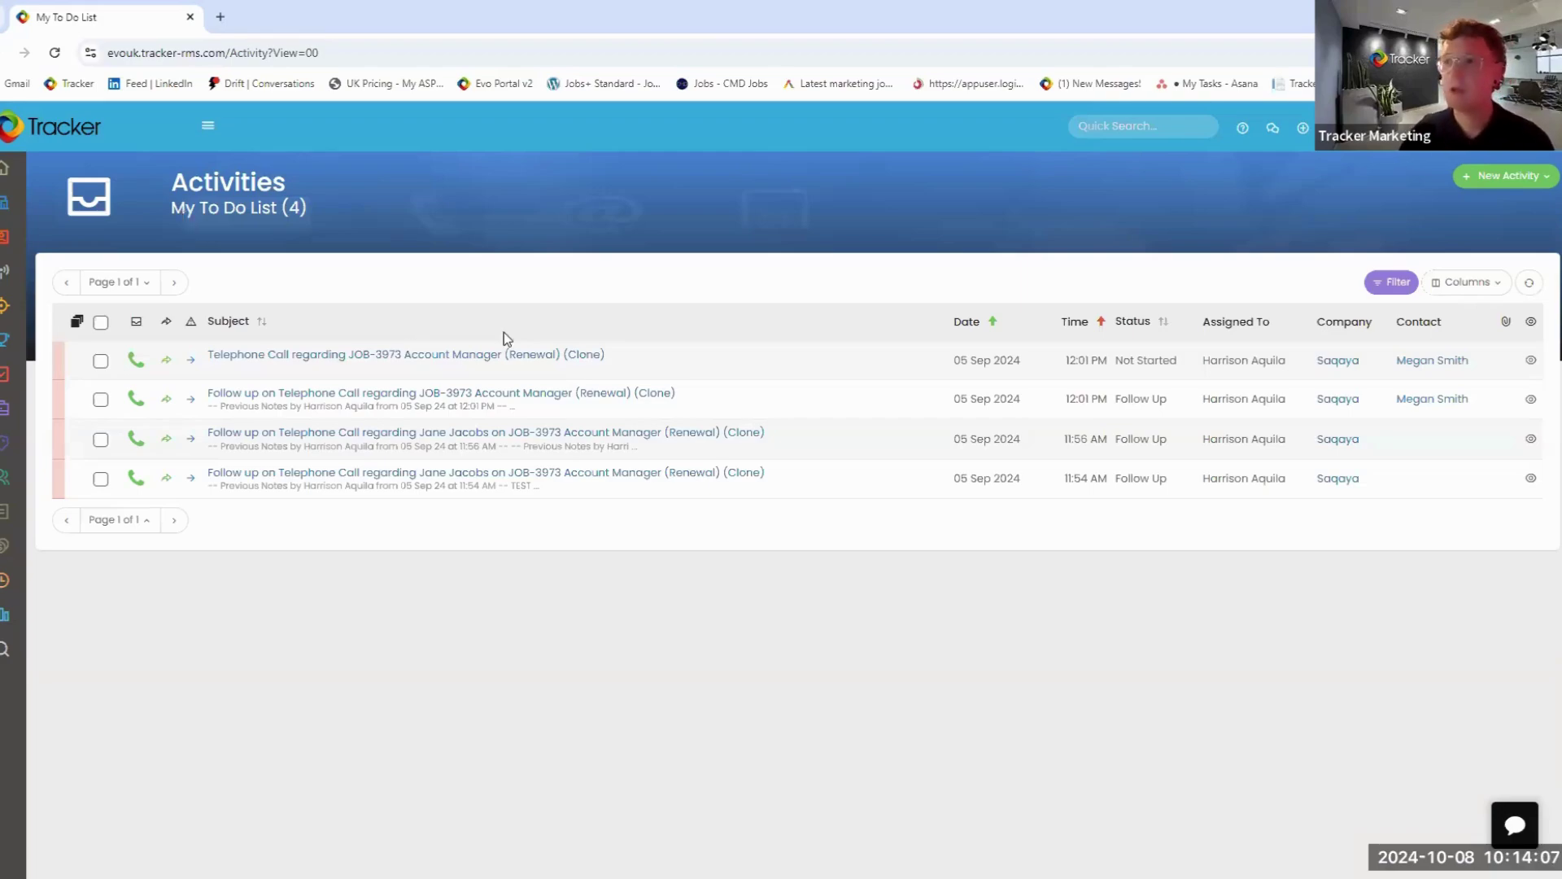
Step: Open the marketing campaigns list and filter it to names containing "webinar"
mouse_move(6, 289)
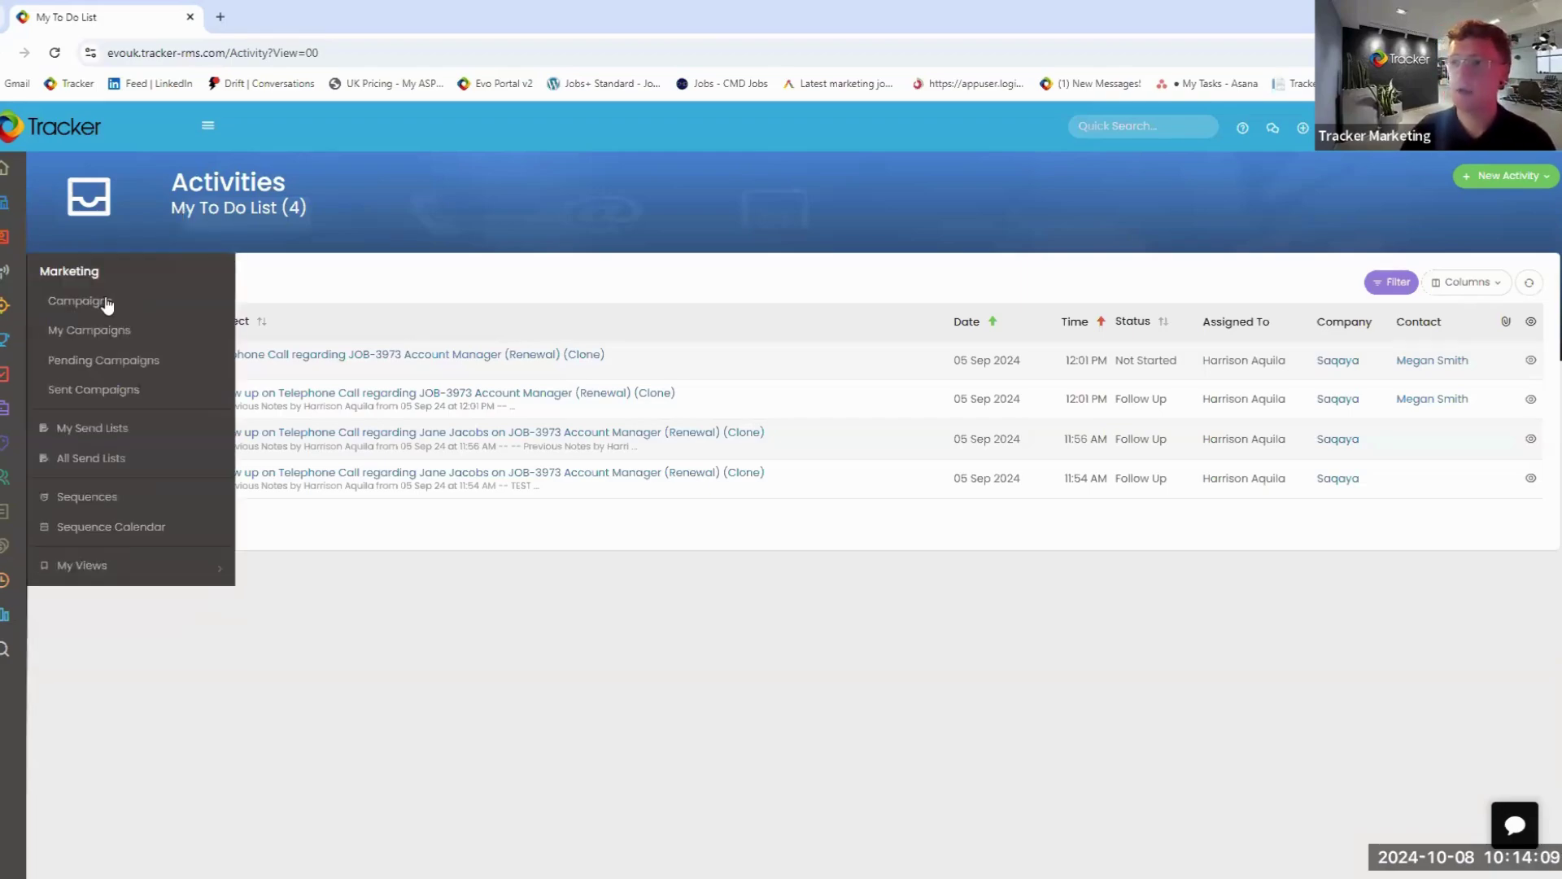
click(70, 307)
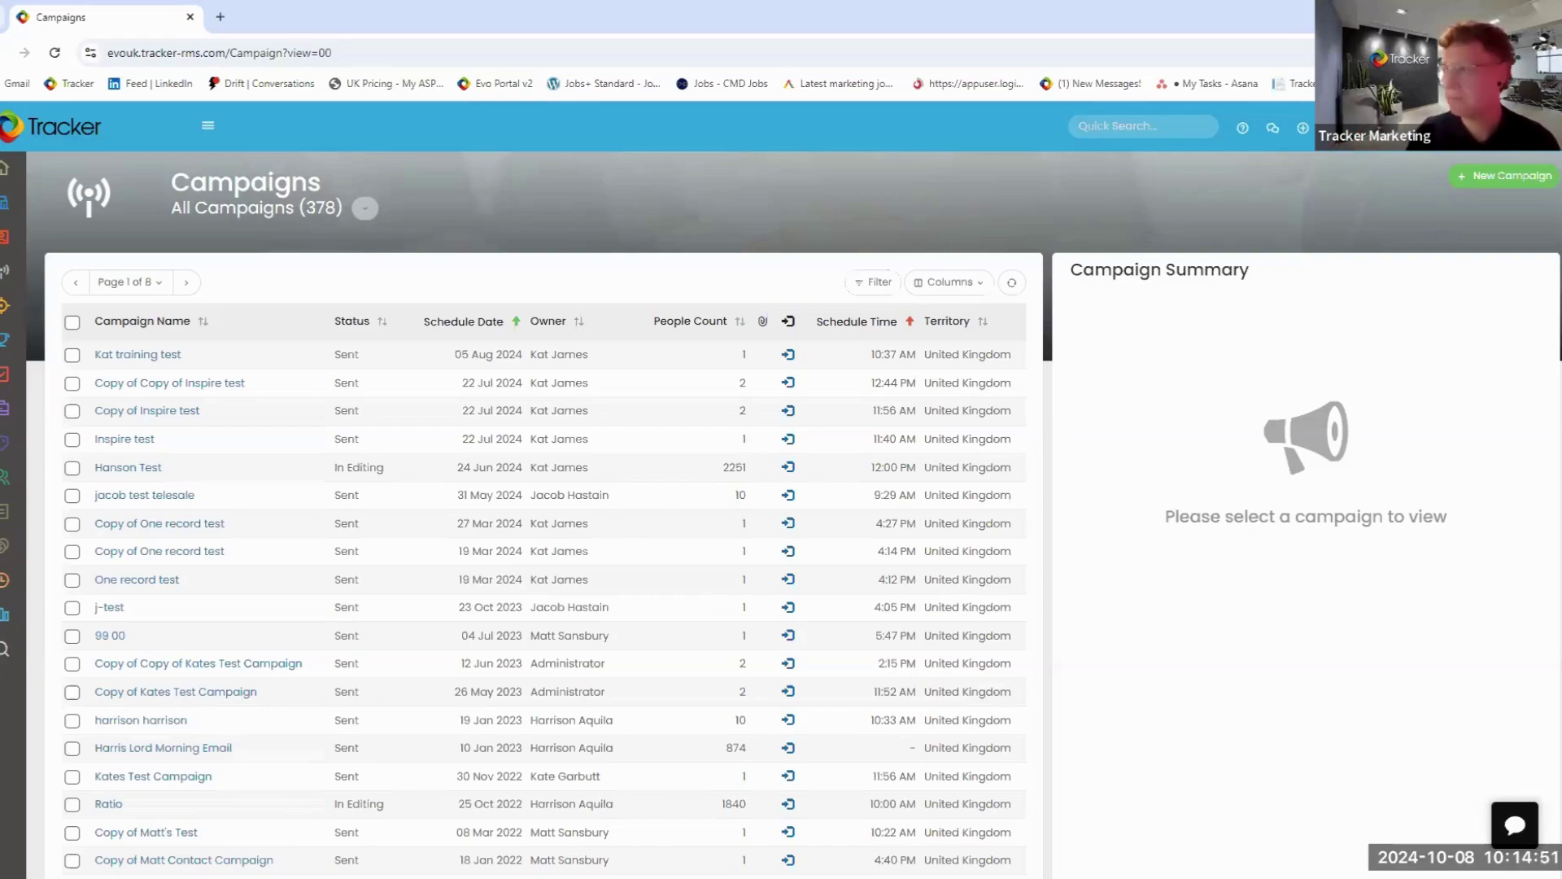
click(876, 282)
click(1366, 267)
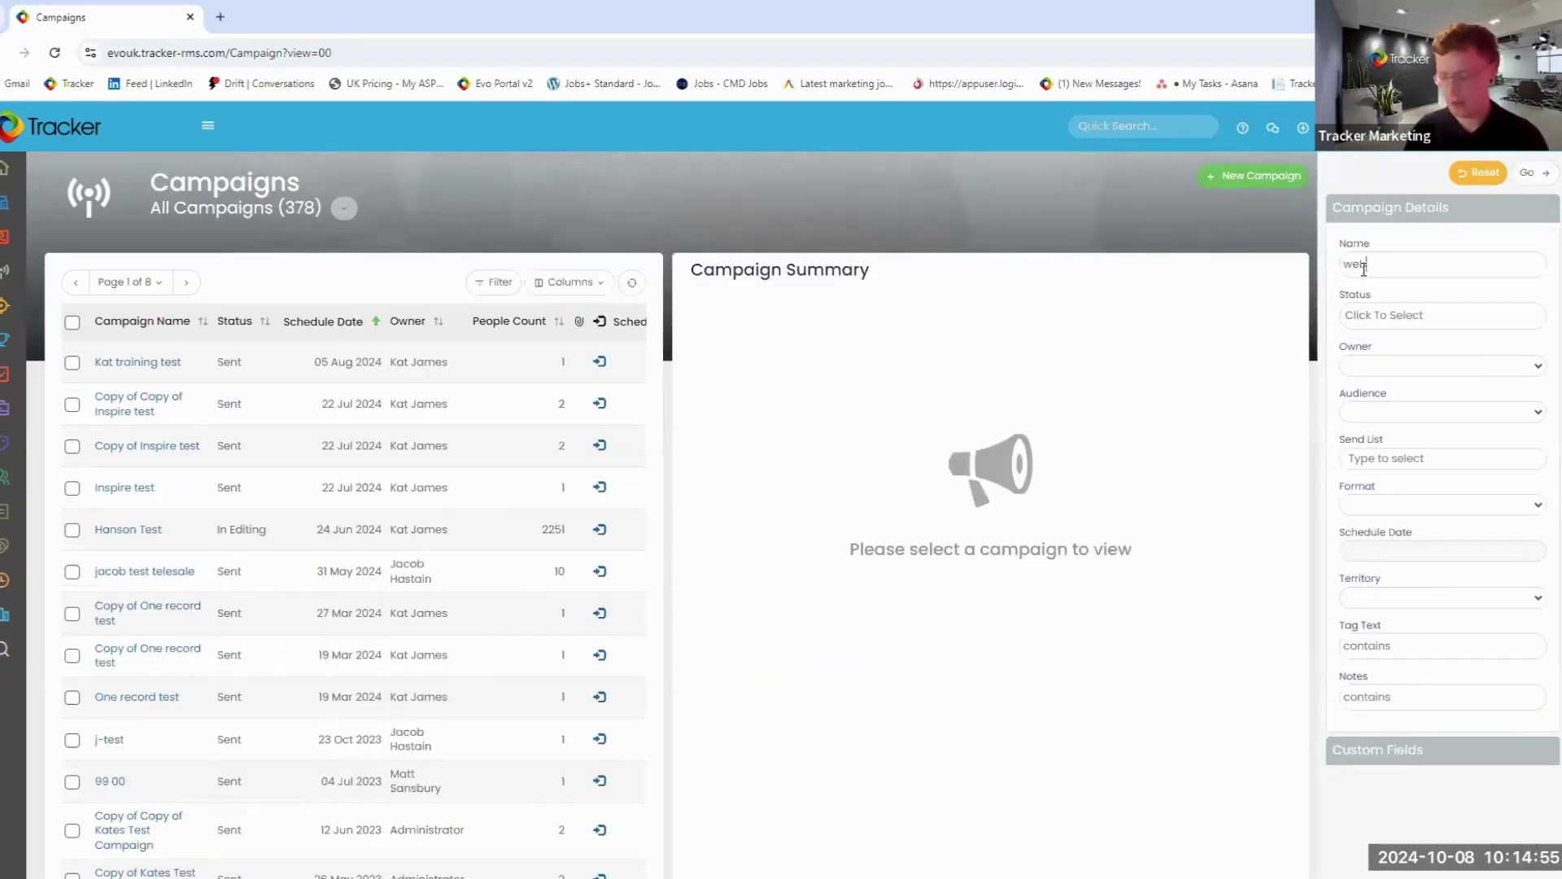
text(webinar)
key(Return)
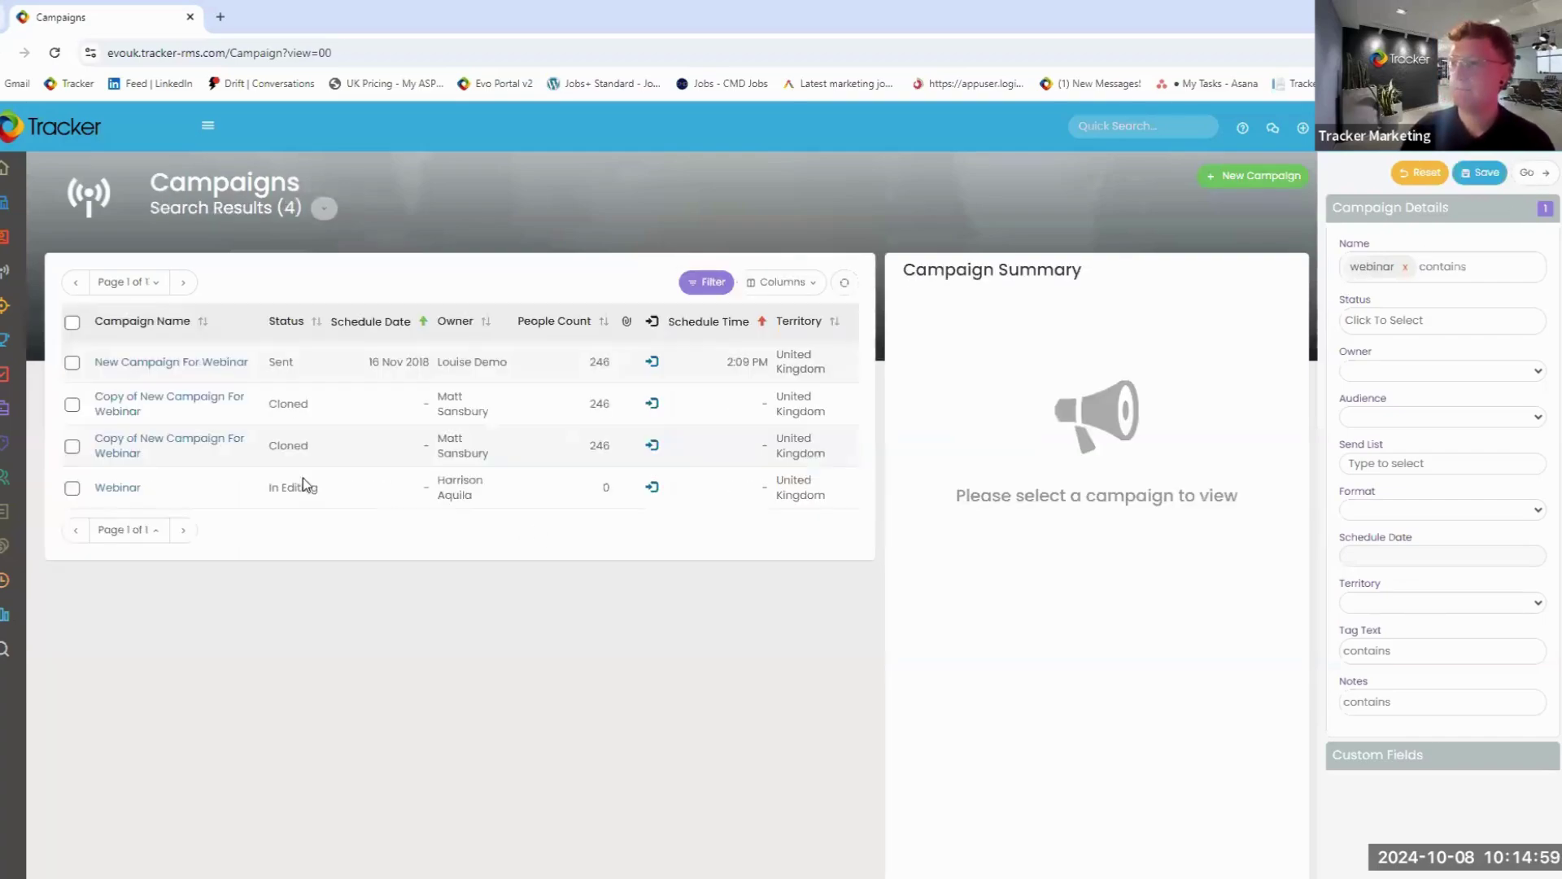
Step: Open the campaign named Webinar for editing and view its message in the Email Builder, closing the builder without saving
click(122, 490)
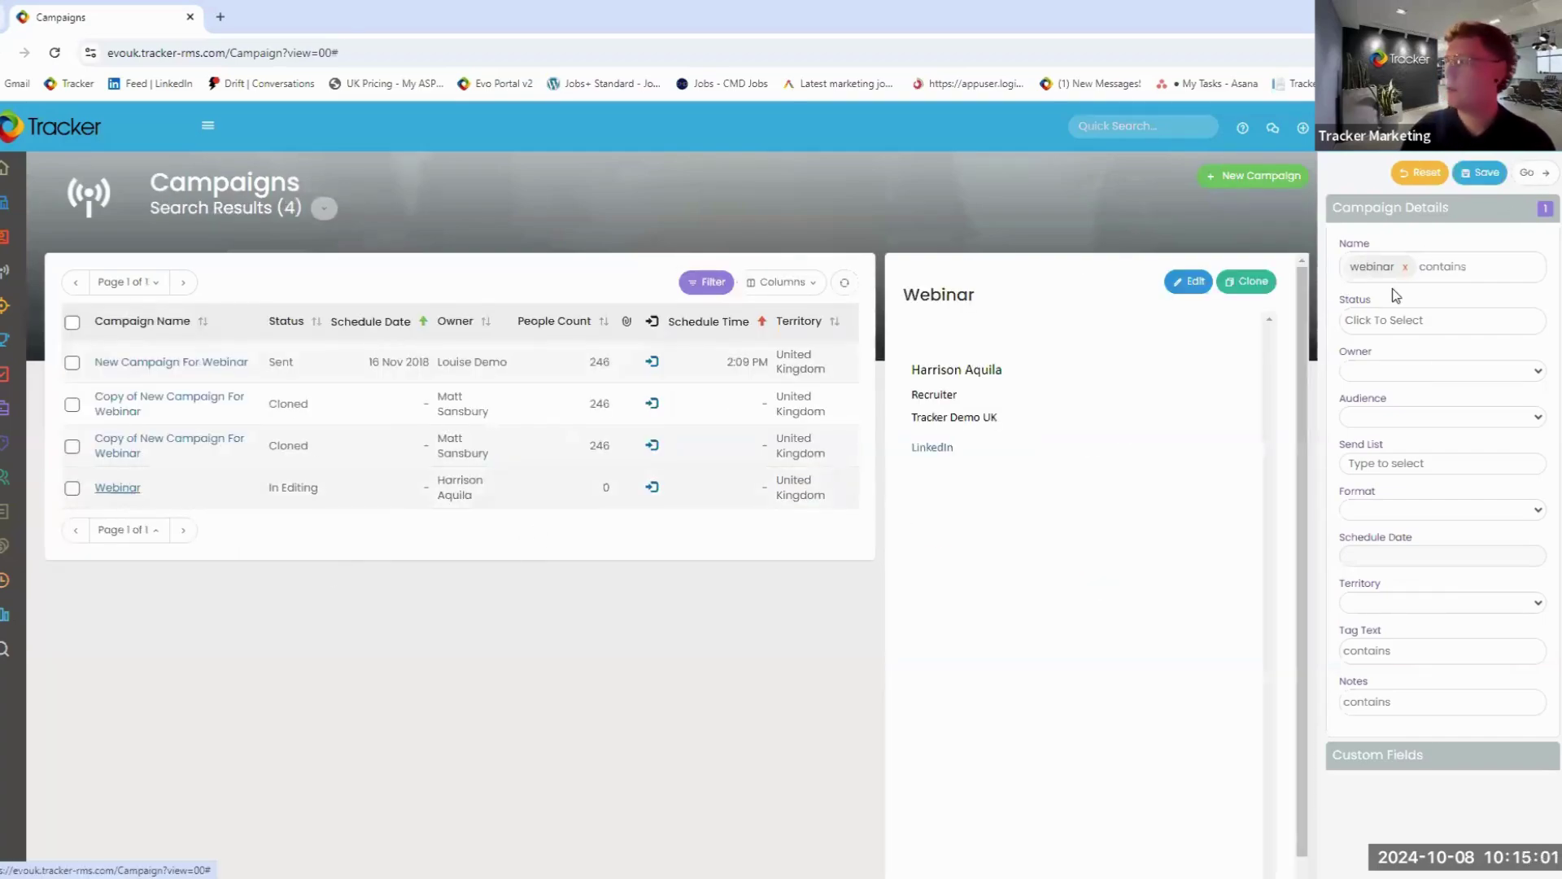
click(1201, 289)
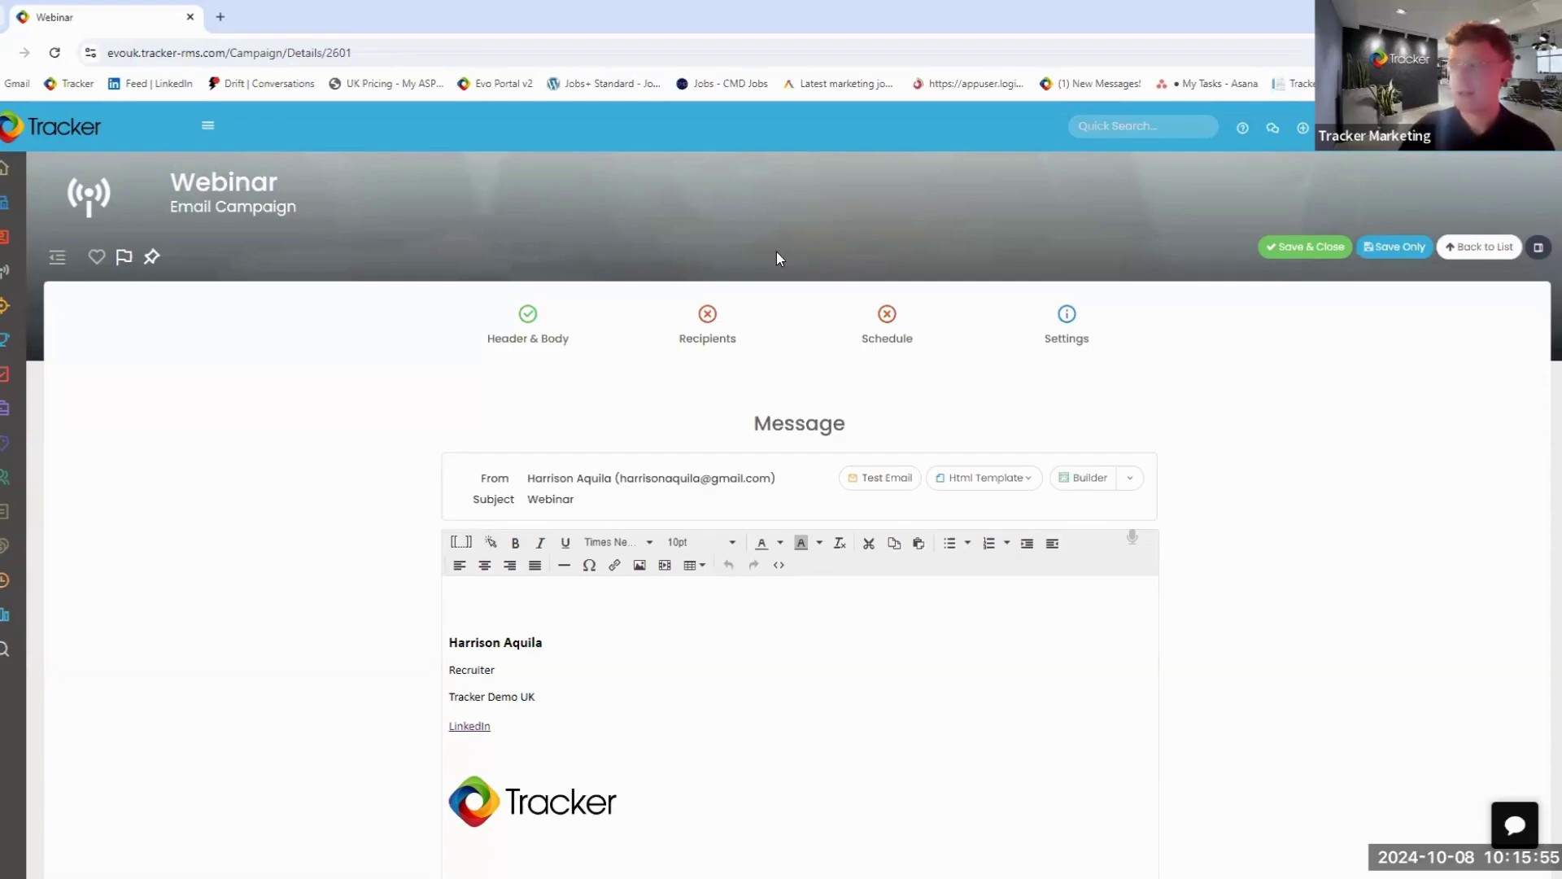
scroll(1229, 606, down, 2)
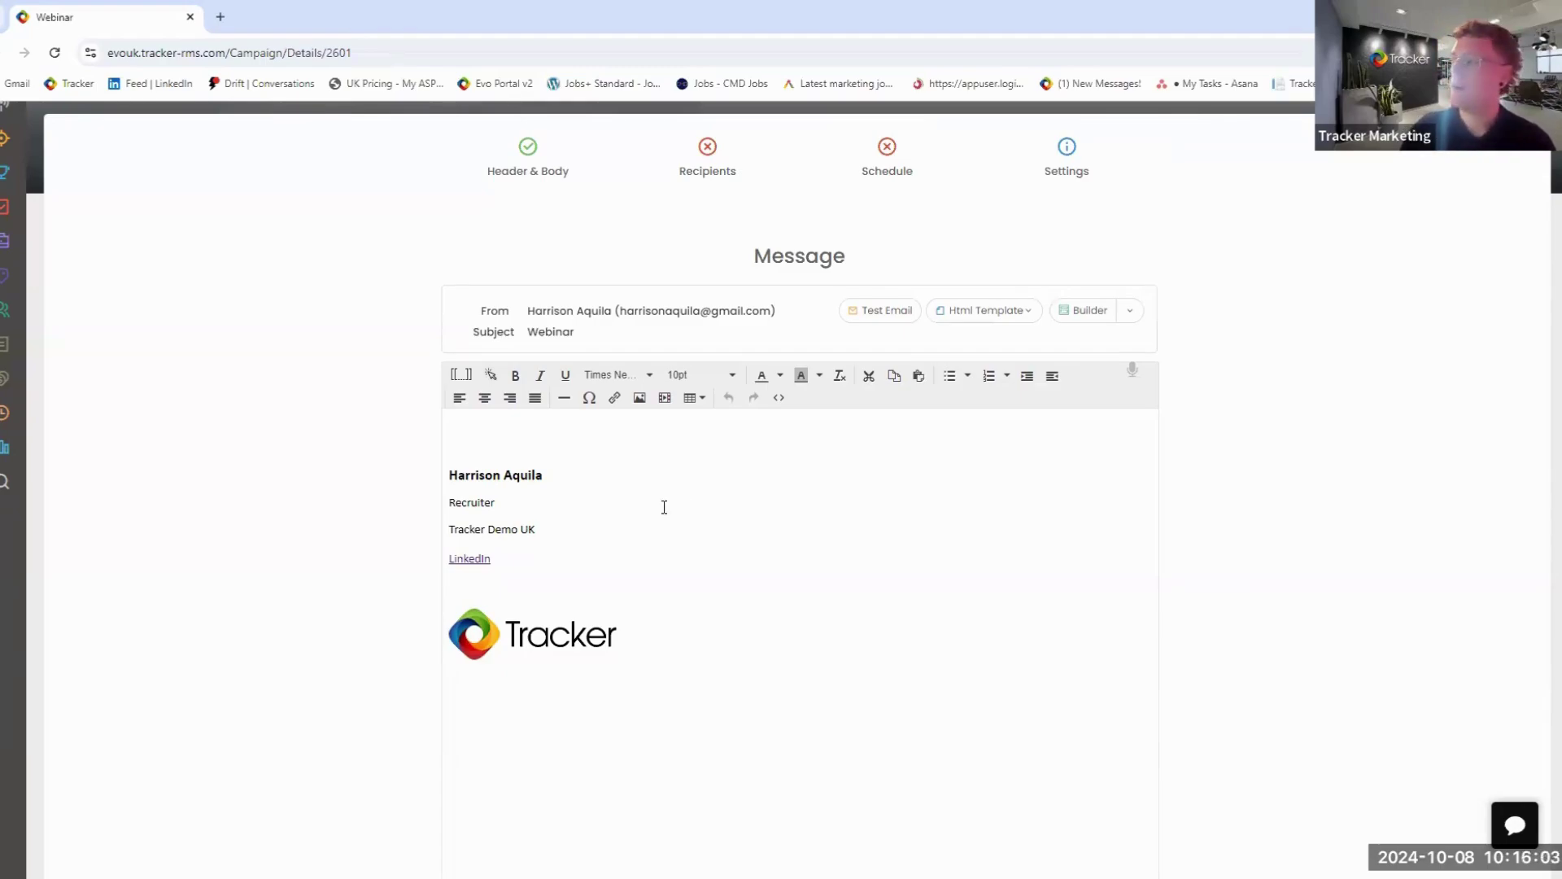
click(1107, 317)
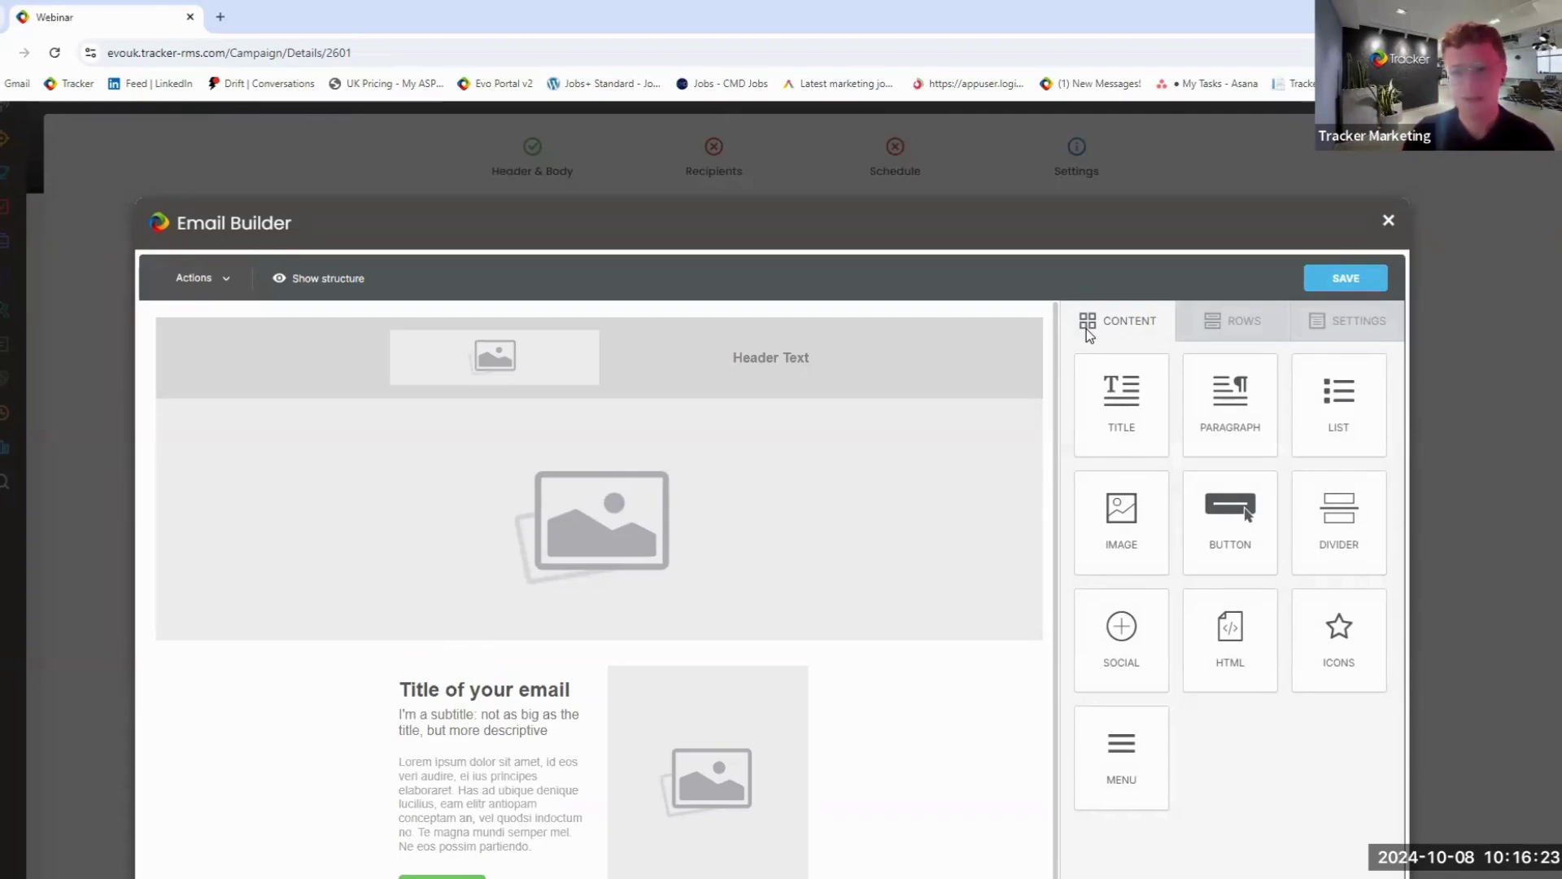
click(1388, 221)
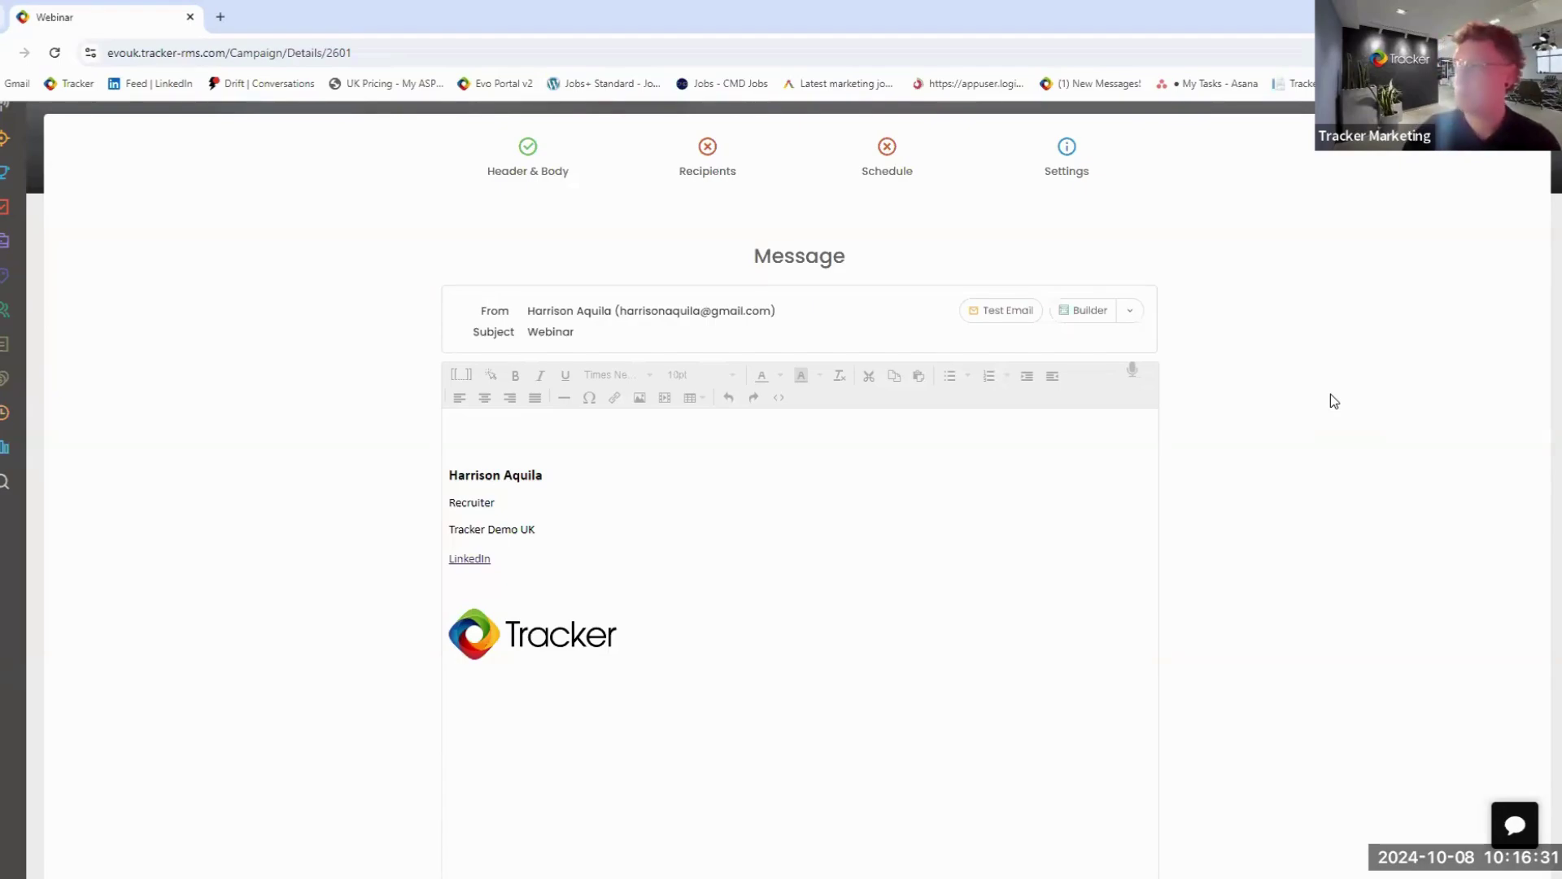
Step: Browse the gallery of builder templates for the campaign message and close it without choosing one
click(1128, 318)
scroll(1002, 499, down, 2)
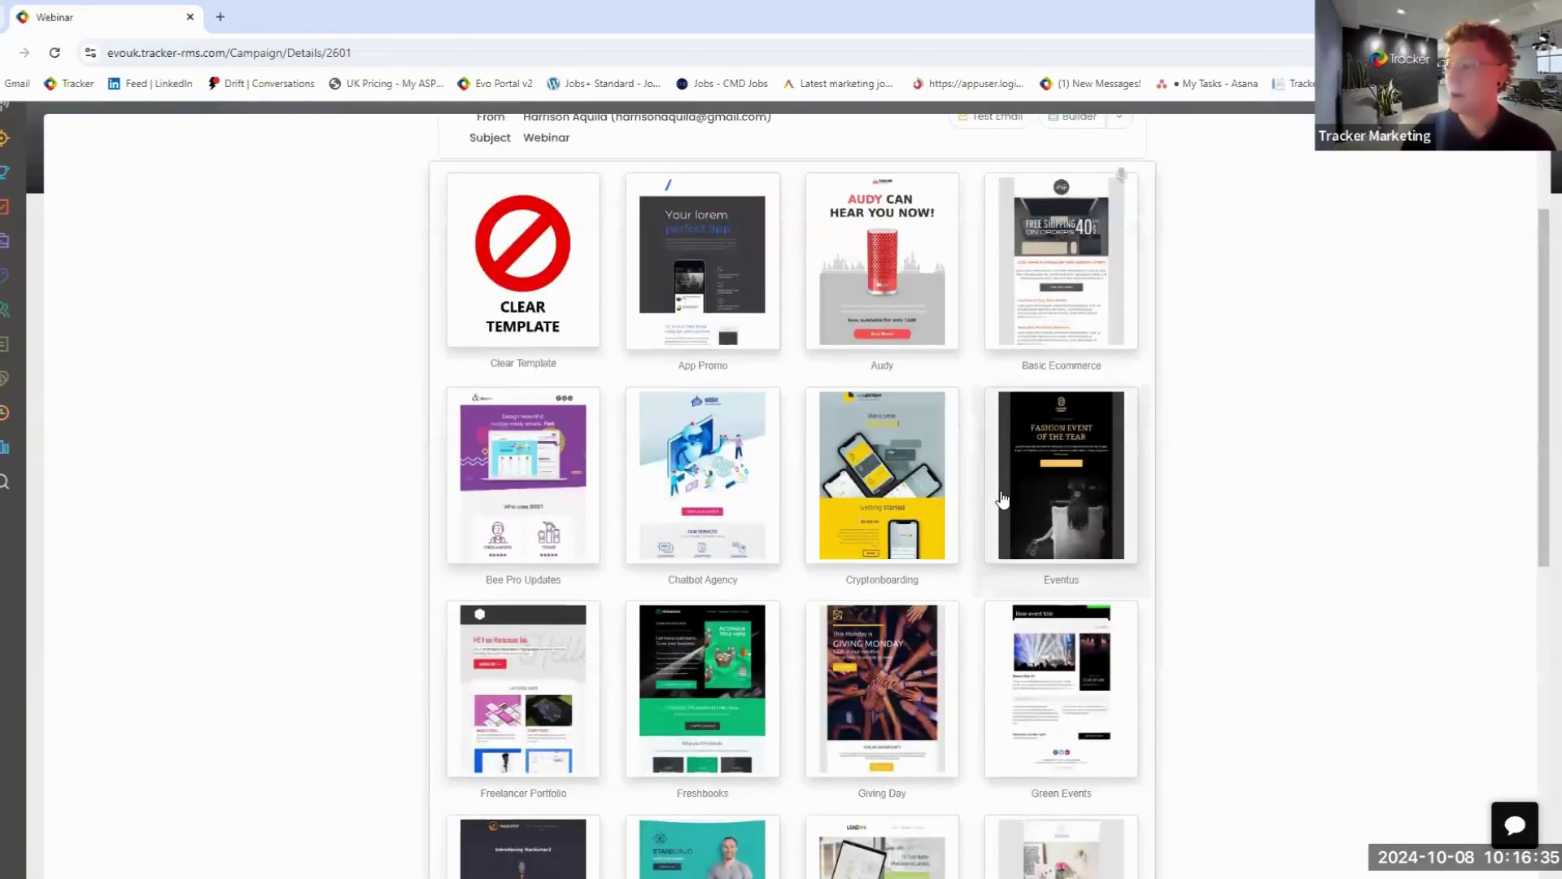
scroll(1003, 499, down, 8)
scroll(1003, 508, down, 3)
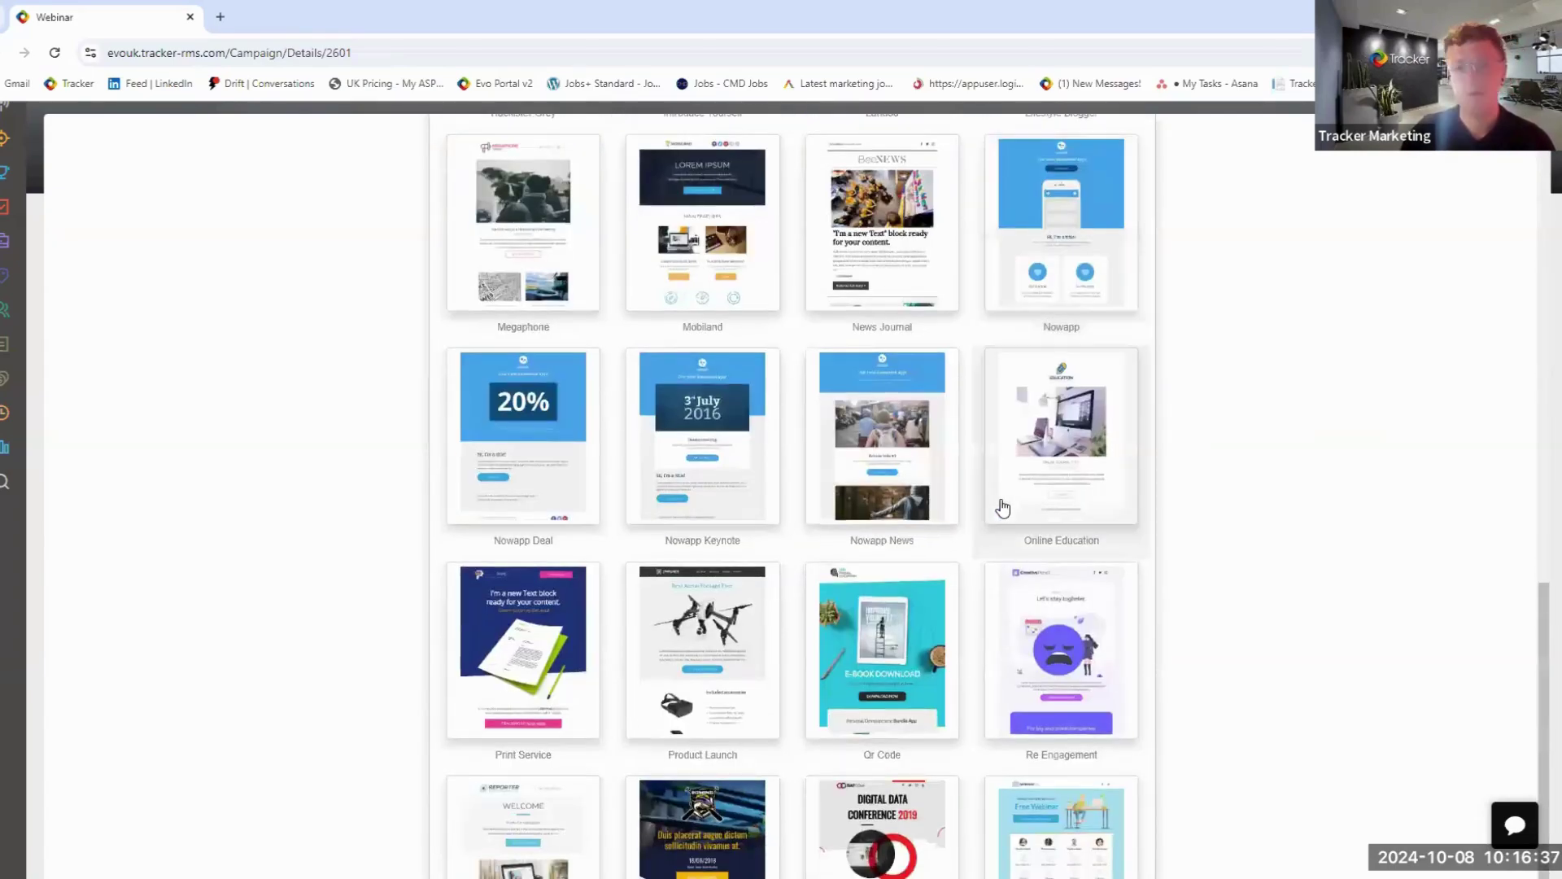
scroll(999, 504, up, 7)
scroll(1007, 499, up, 6)
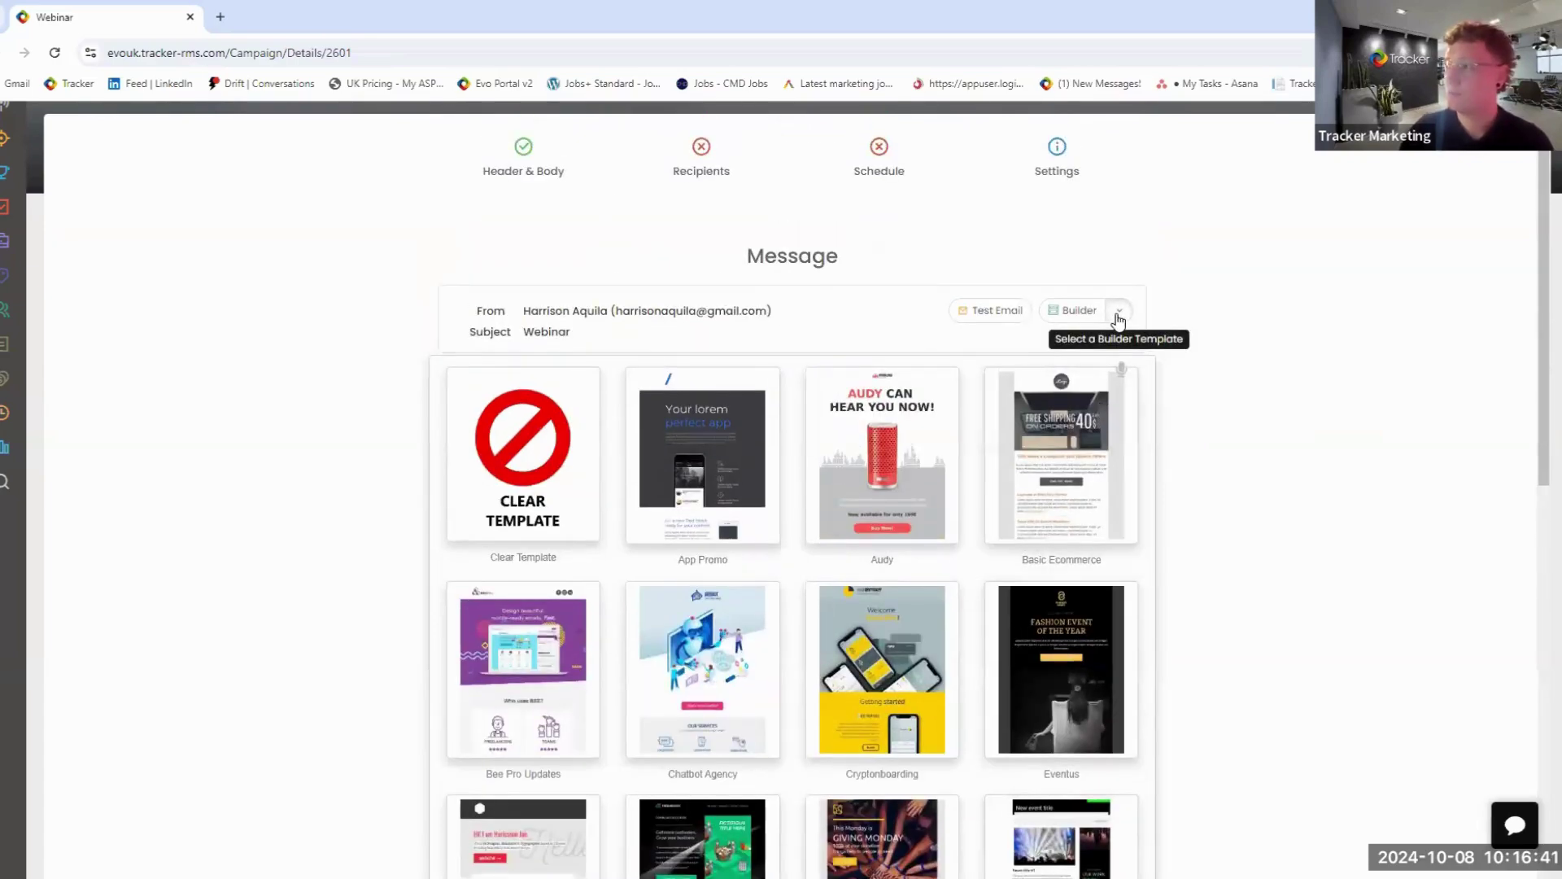
click(1115, 321)
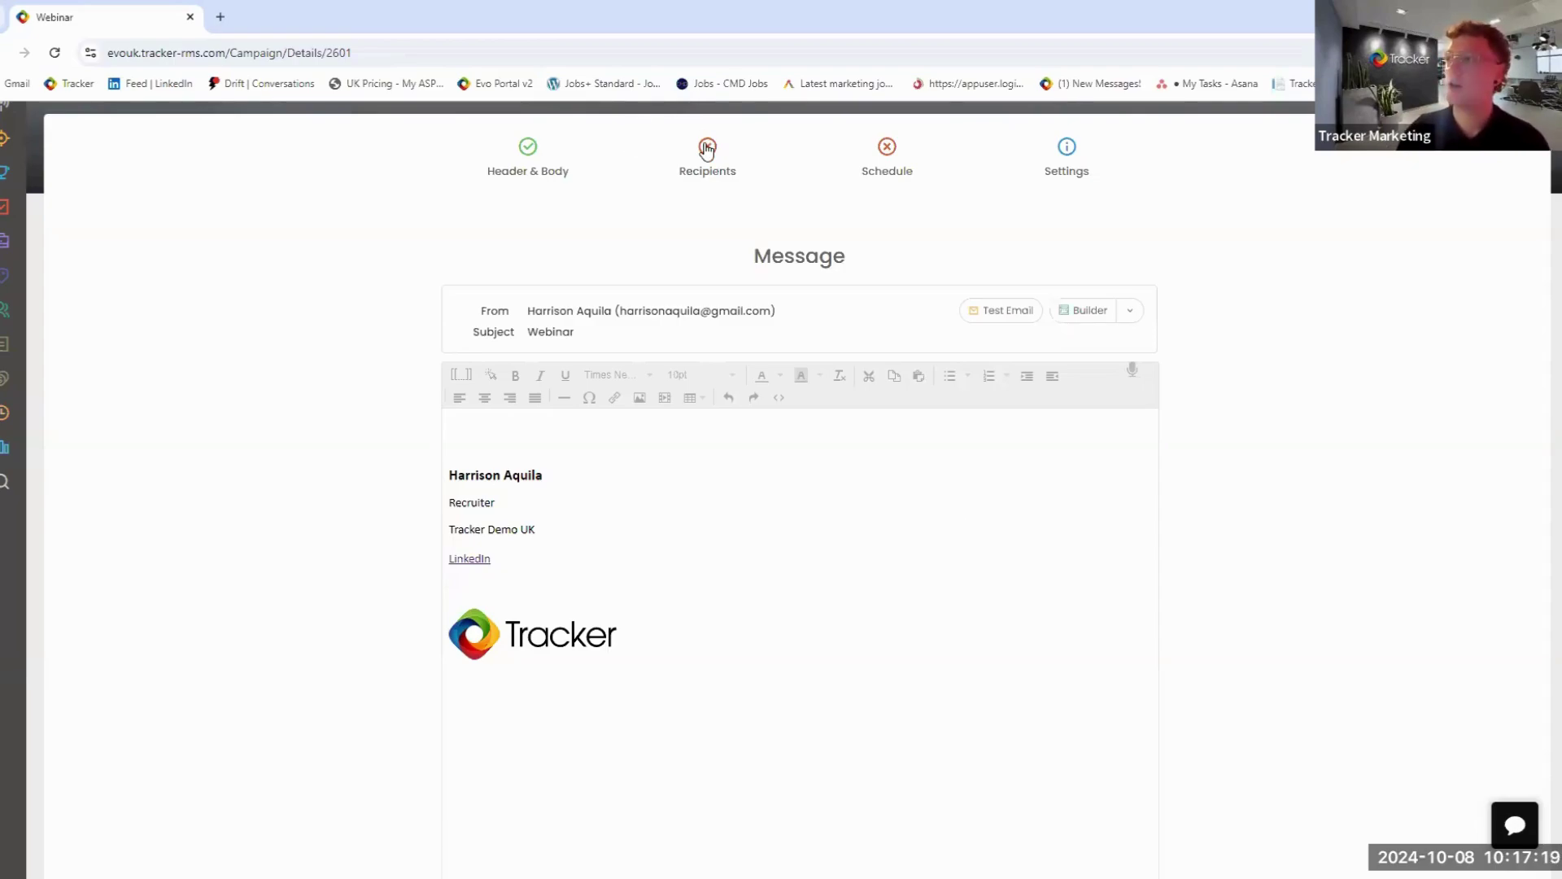
Step: View the Webinar campaign's recipient send lists and its scheduling options
click(861, 174)
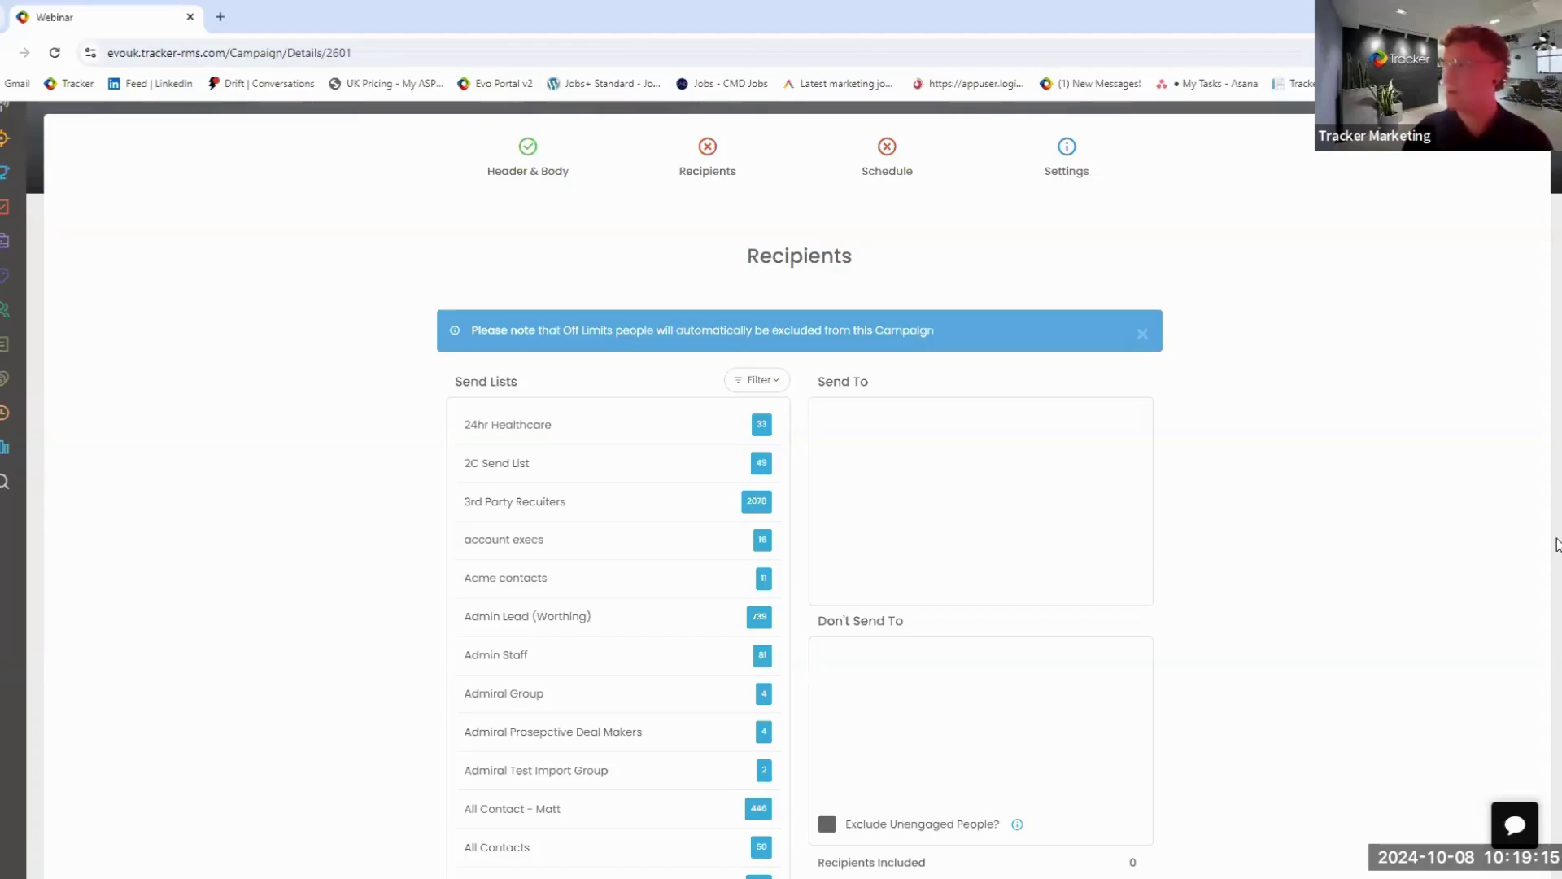
click(889, 153)
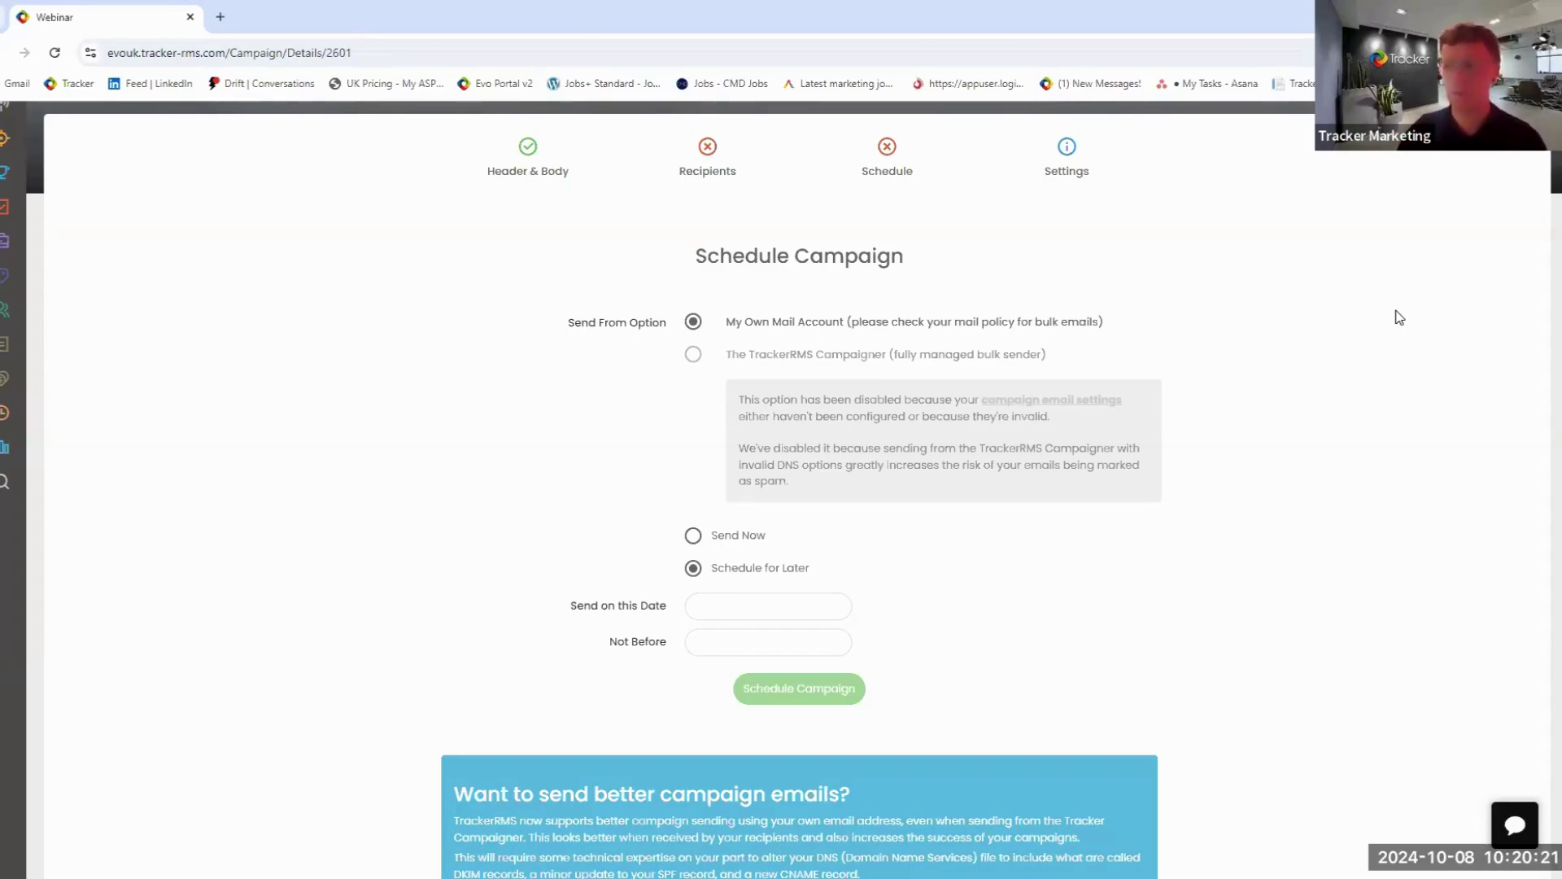
Step: Leave the Webinar campaign and return to the full campaigns list
scroll(1150, 399, up, 2)
mouse_move(5, 270)
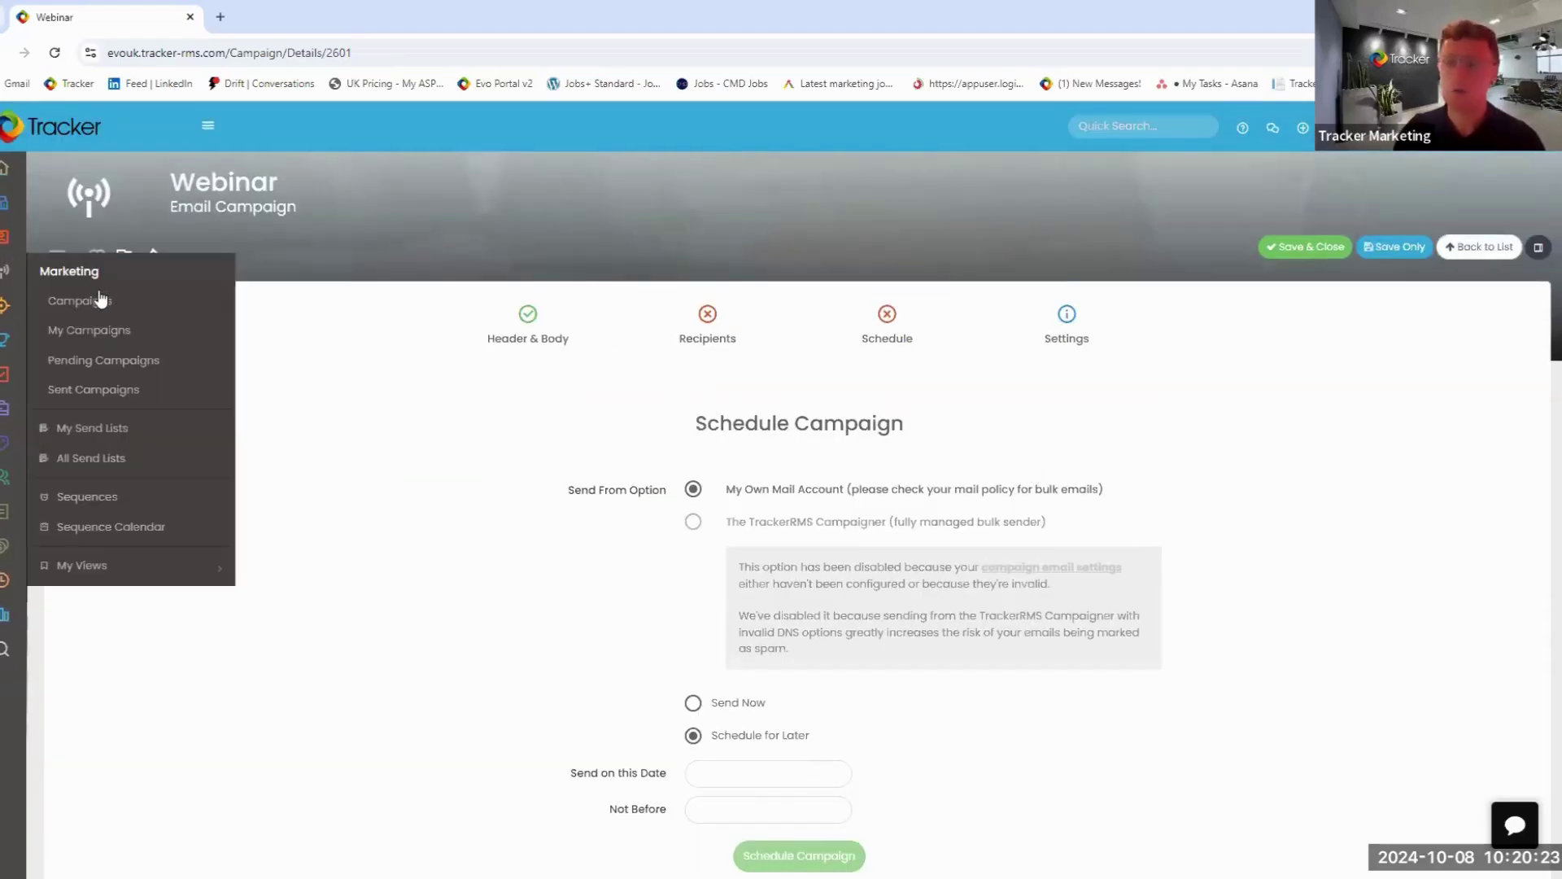
click(102, 302)
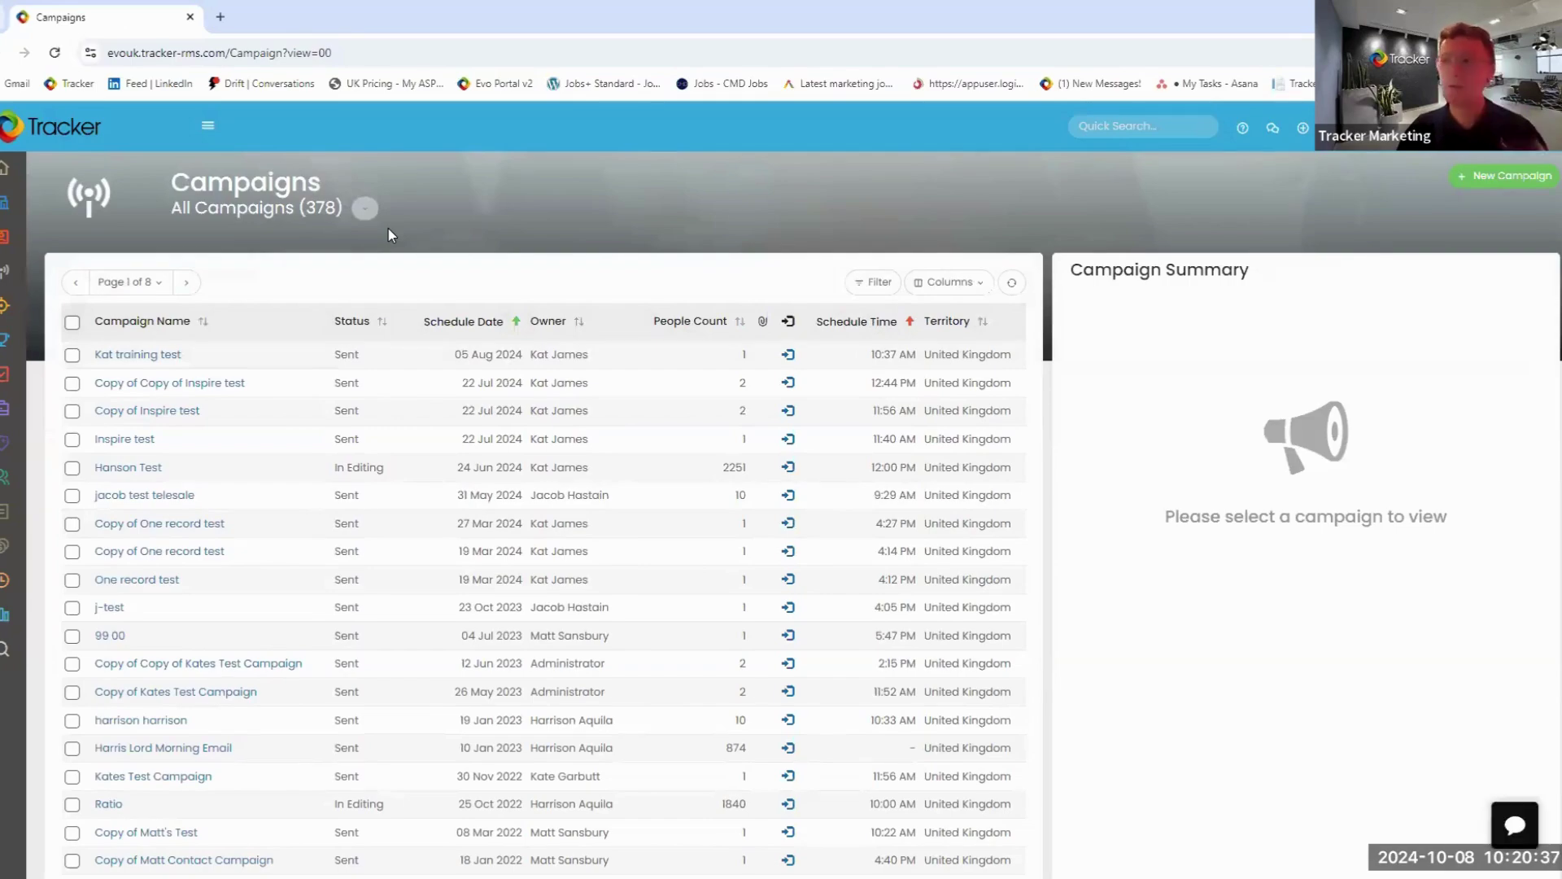
Step: Switch the campaigns list to the saved webinar view and open the results report of New Campaign For Webinar
click(366, 209)
click(327, 276)
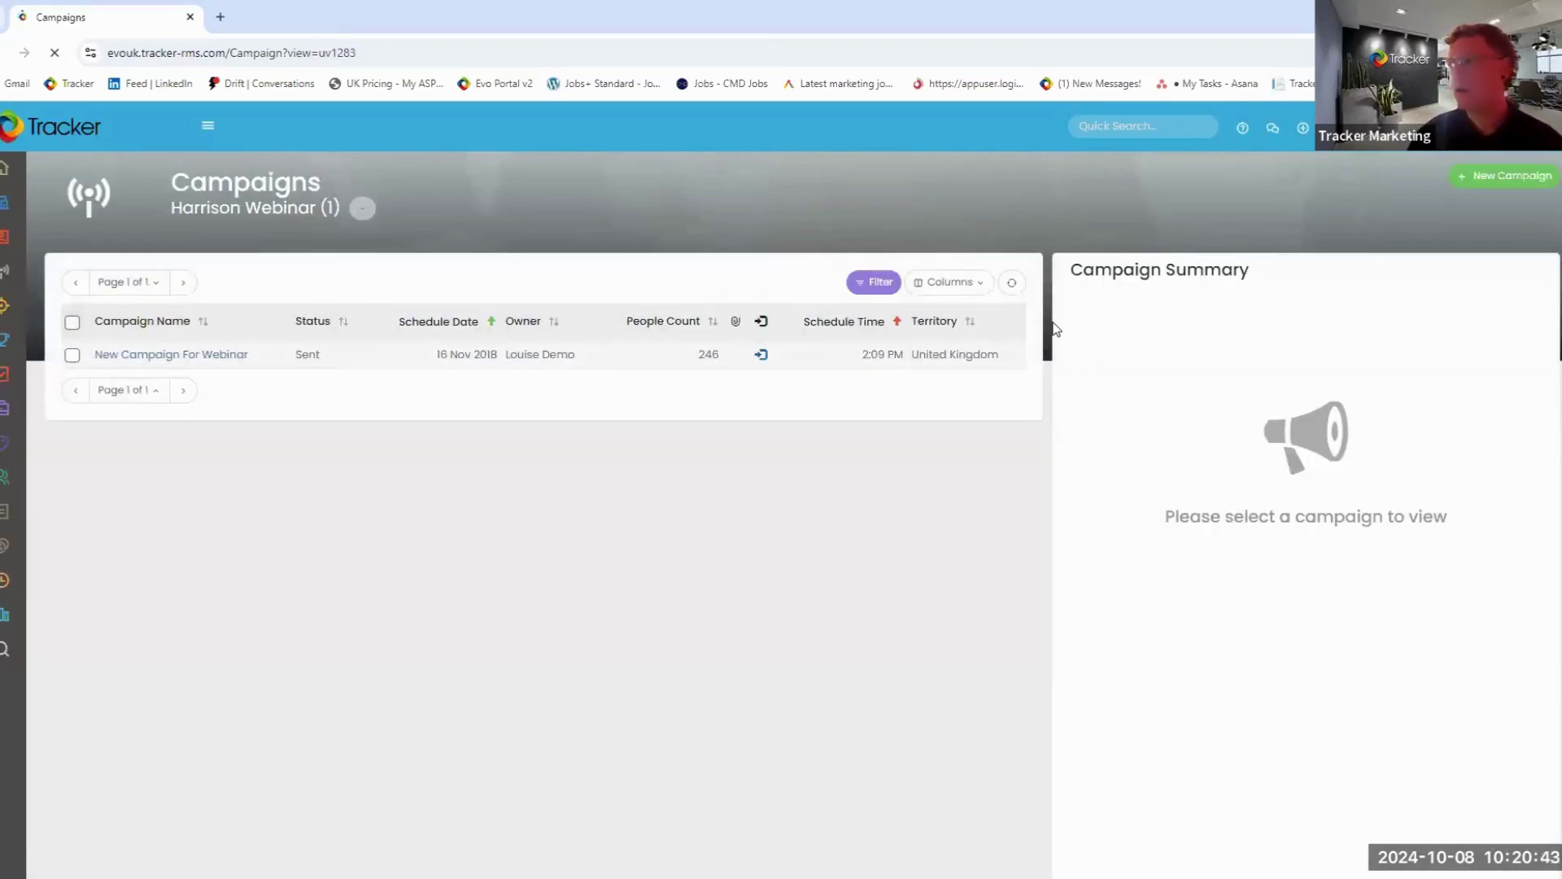
click(762, 356)
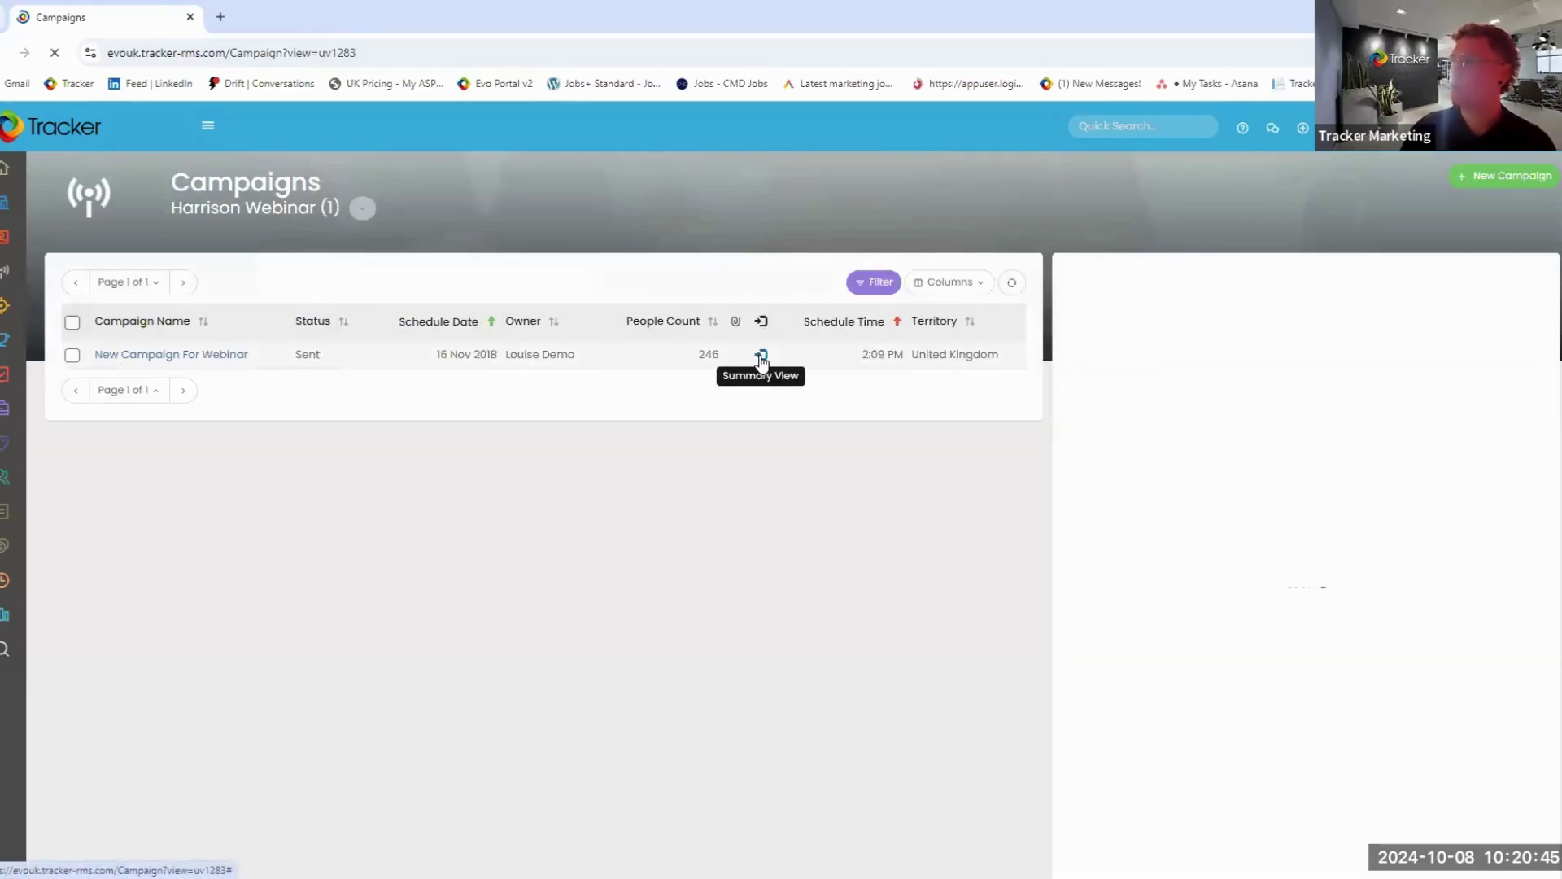
click(1523, 258)
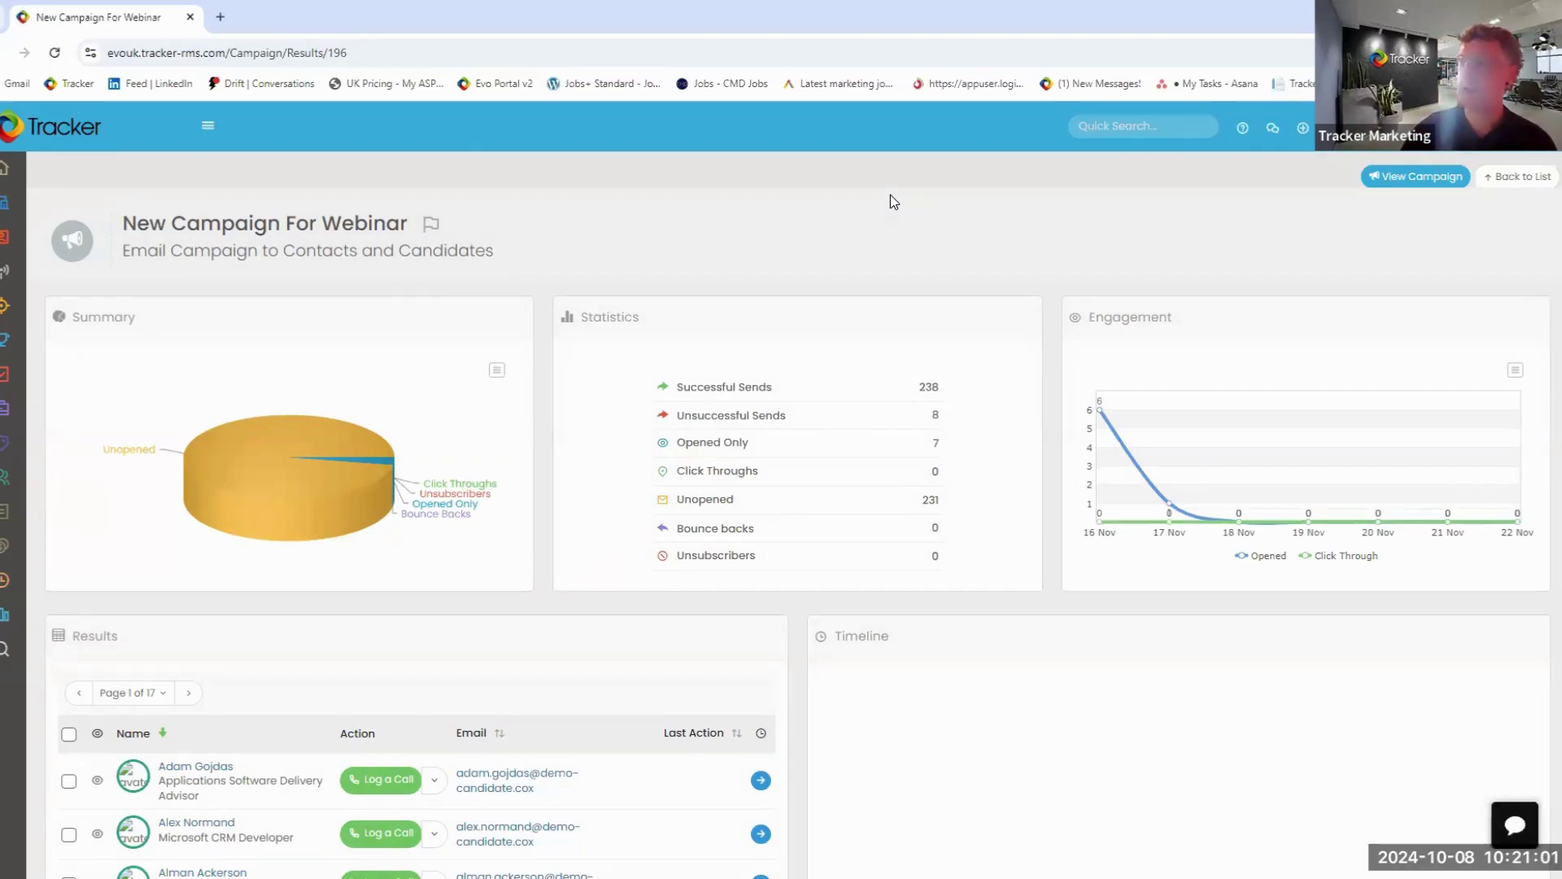
scroll(994, 294, down, 1)
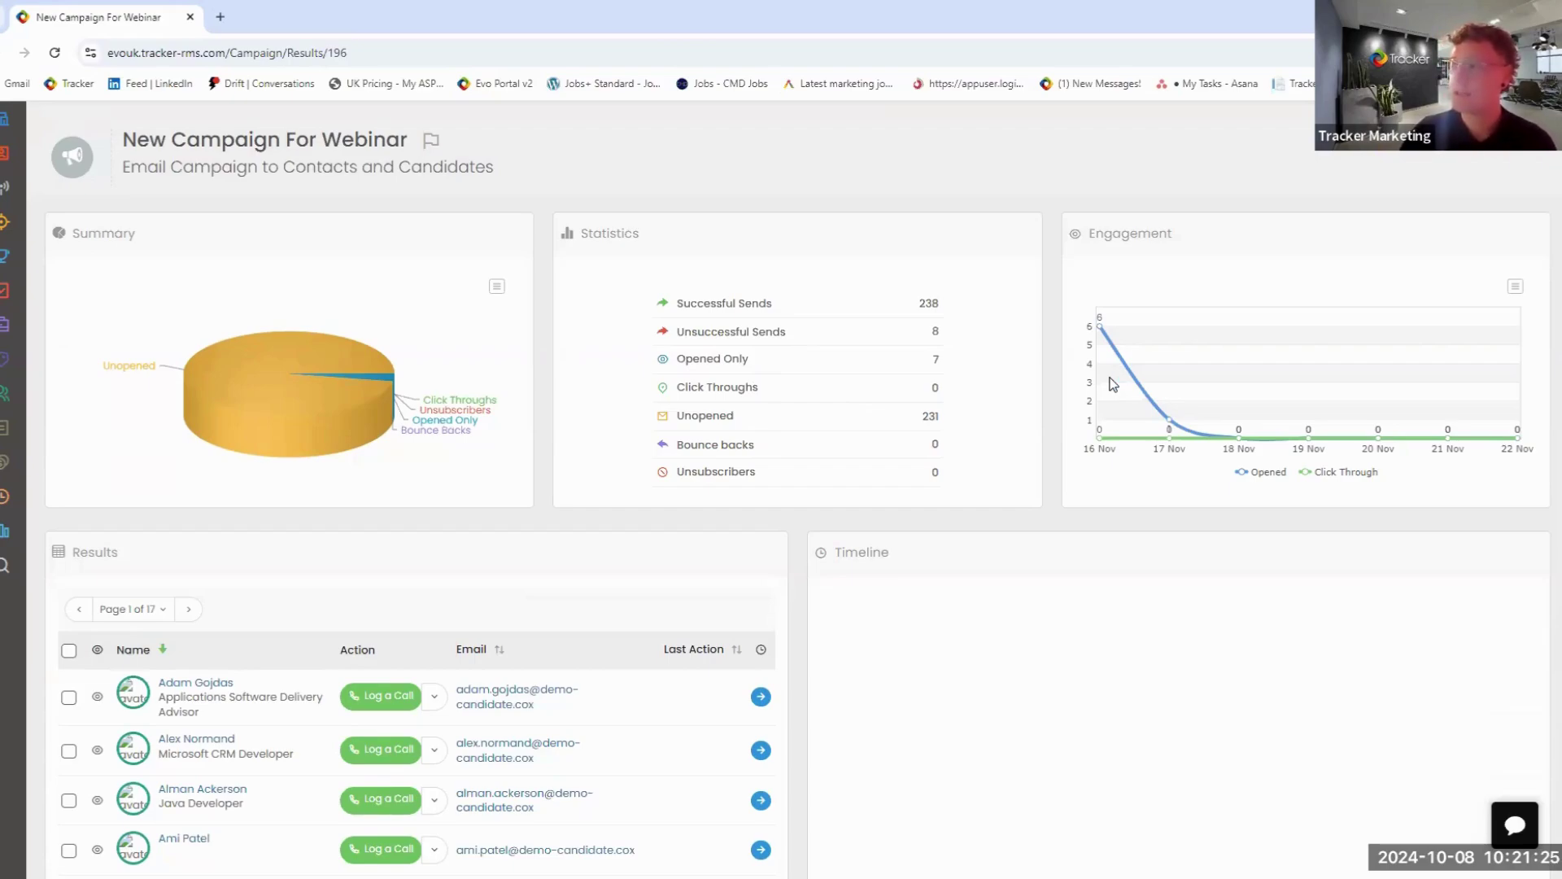
Step: Filter the campaign's recipient results to Opened Only and look through the filtered recipients
click(730, 362)
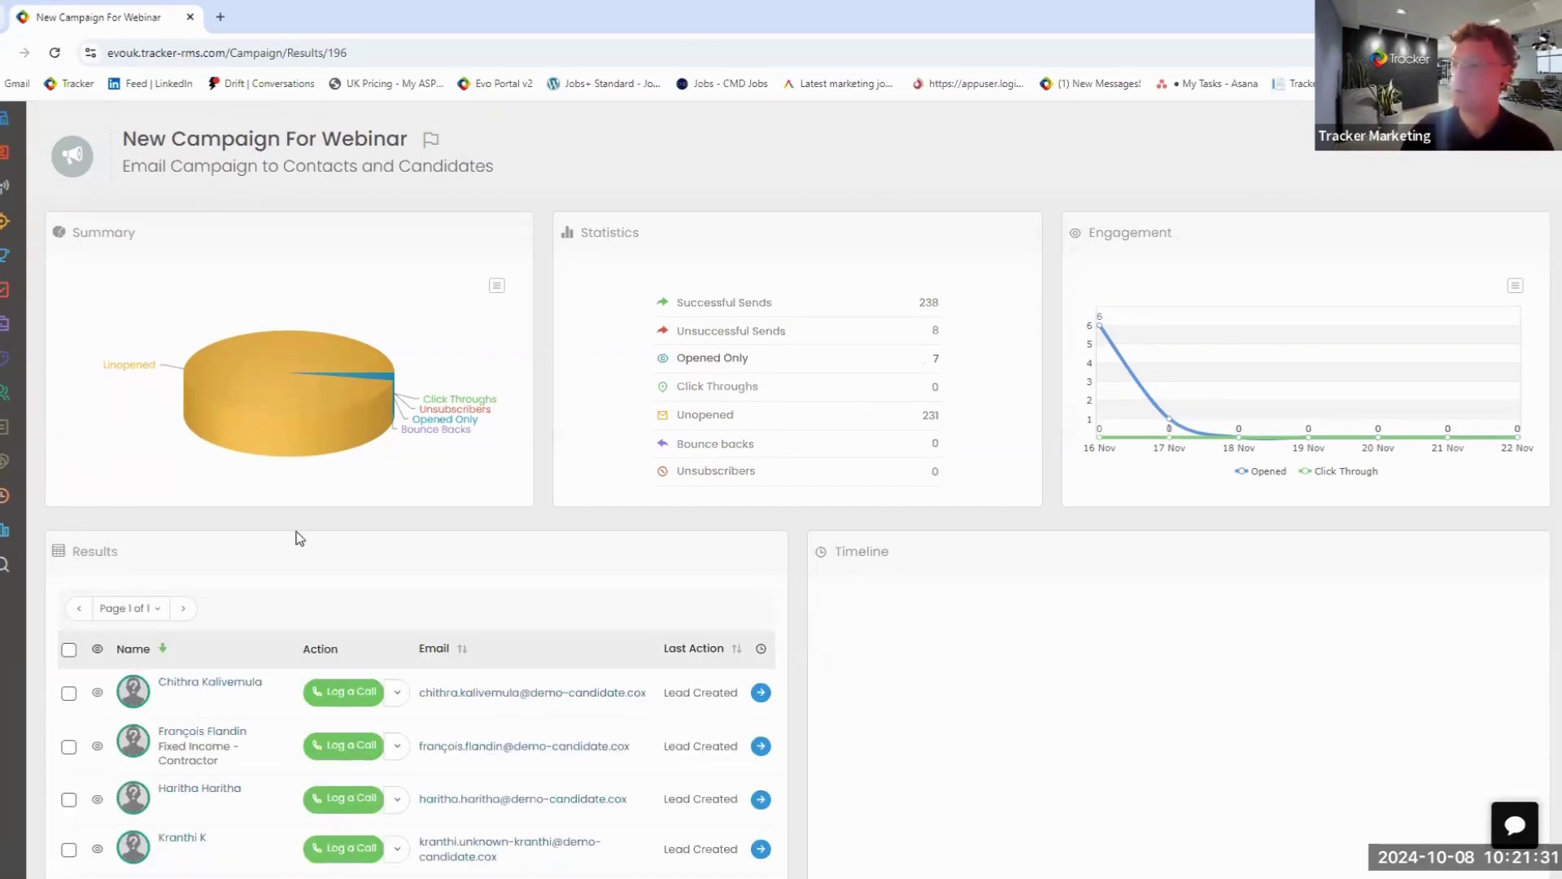
scroll(276, 496, down, 3)
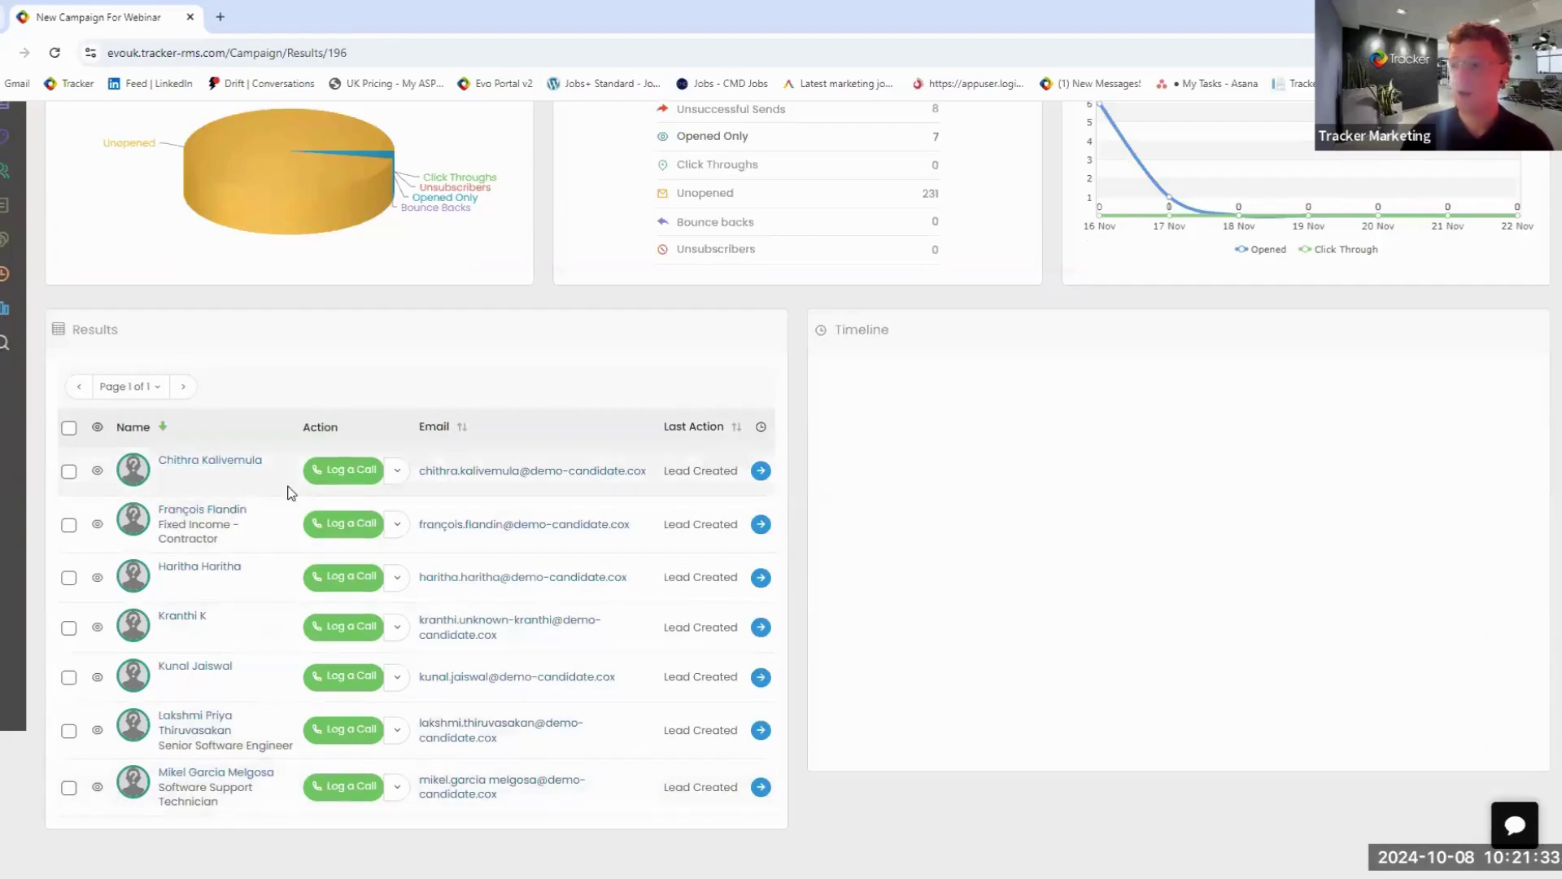
scroll(331, 488, up, 1)
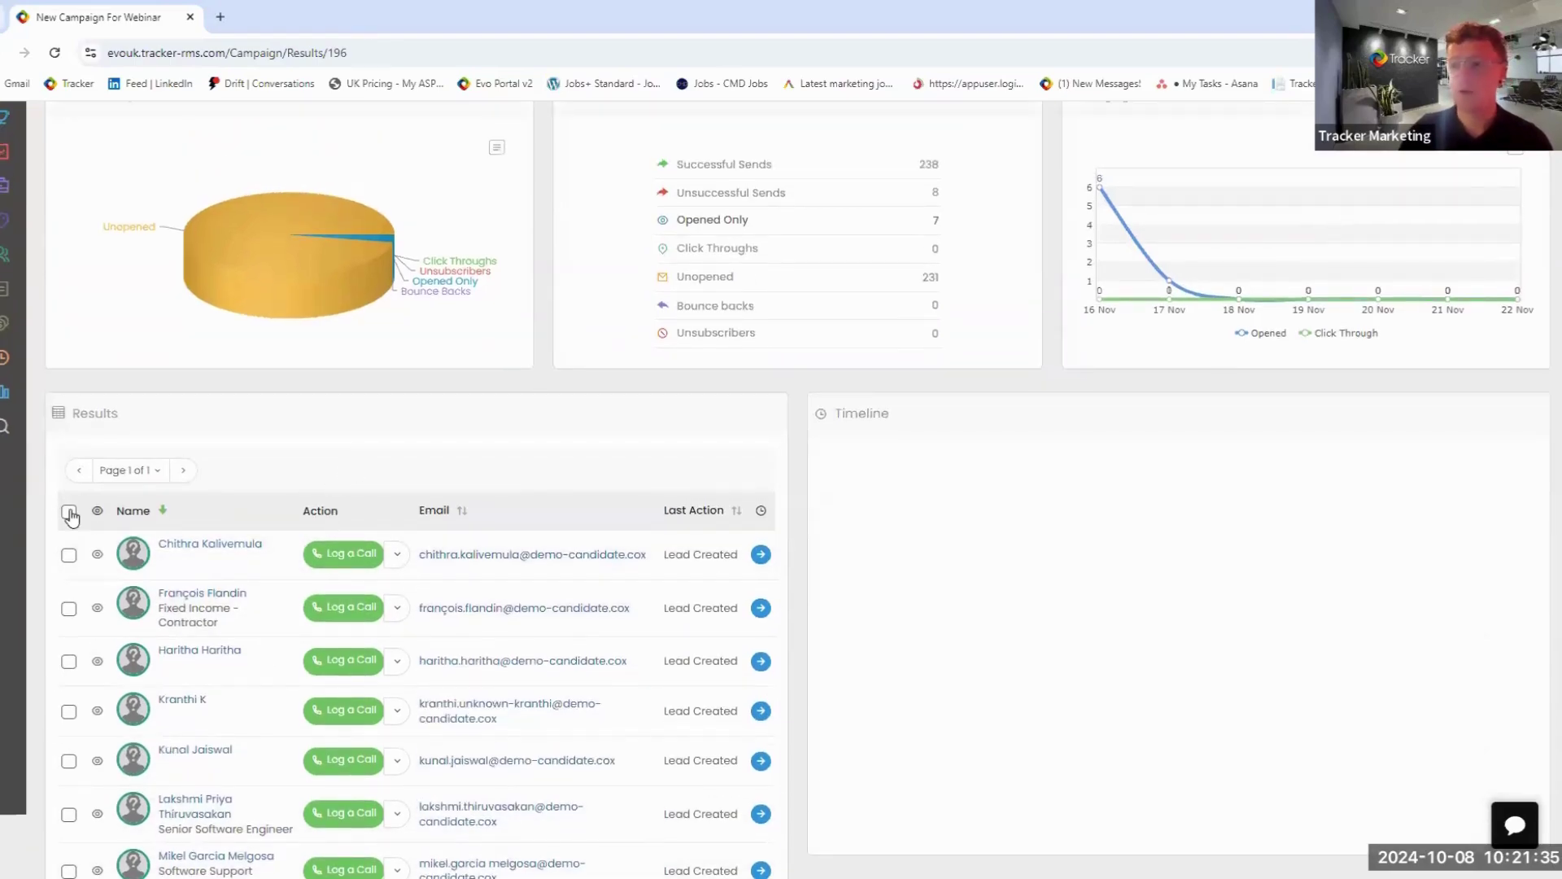
Step: Select all listed recipients, view the available bulk actions without applying any, and clear the selection
click(69, 511)
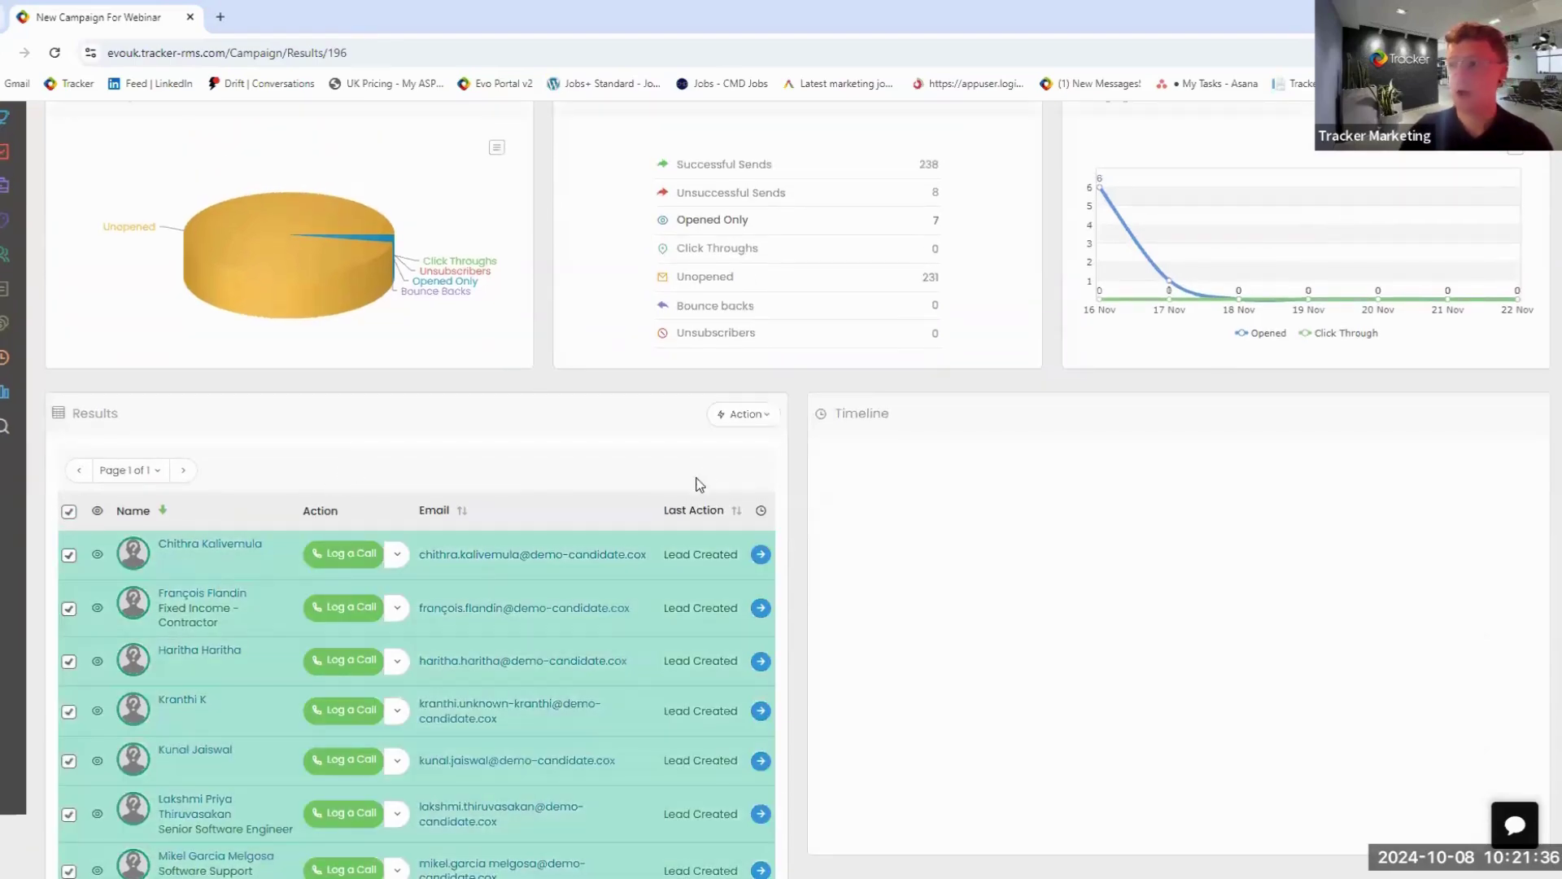
click(737, 417)
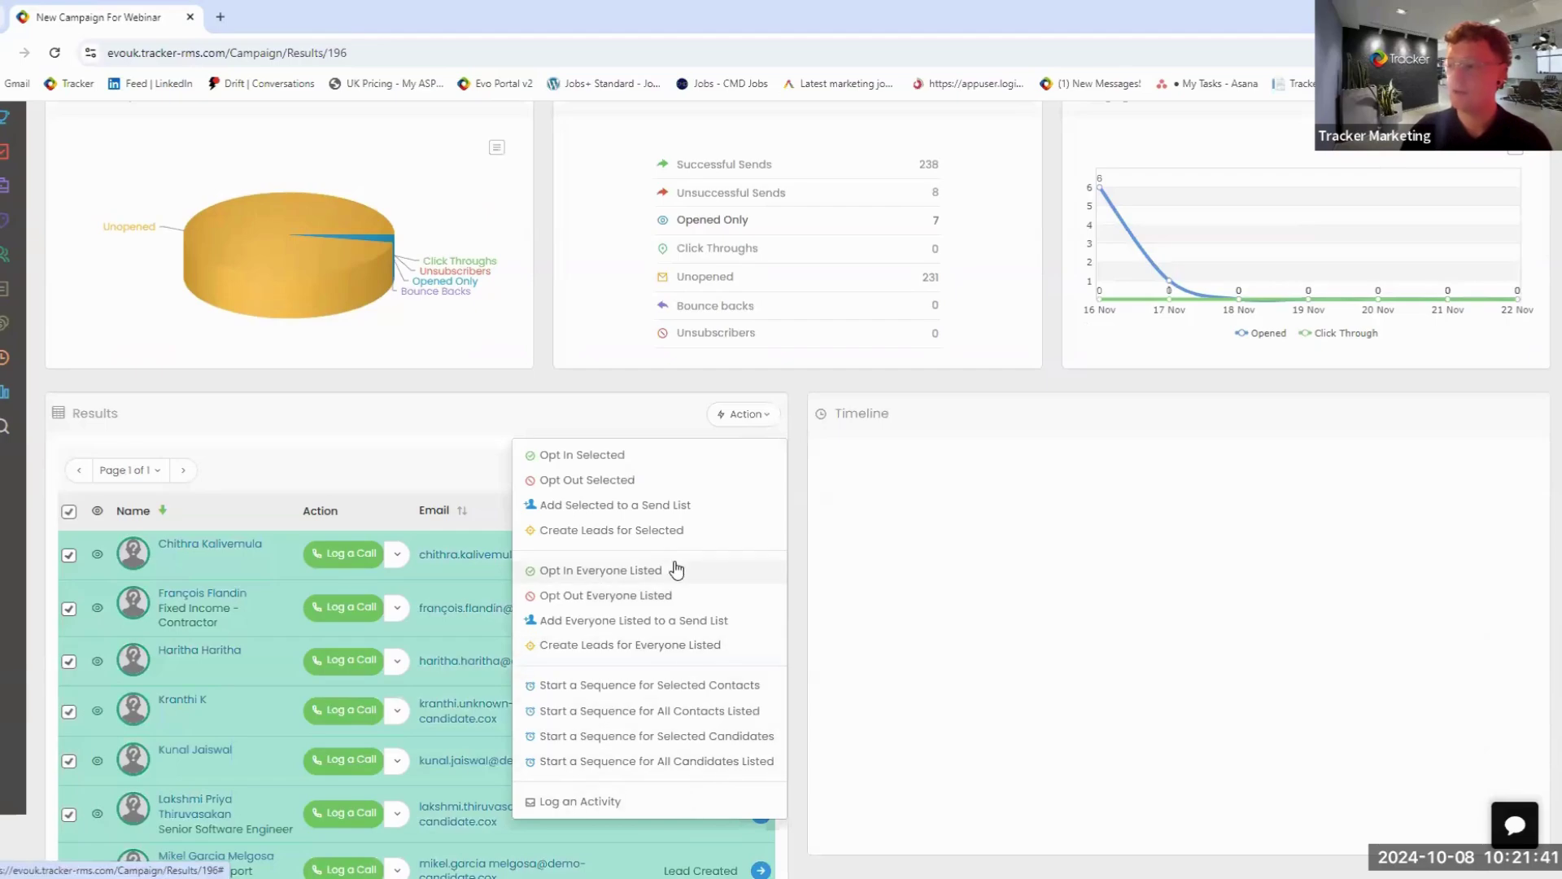
click(753, 415)
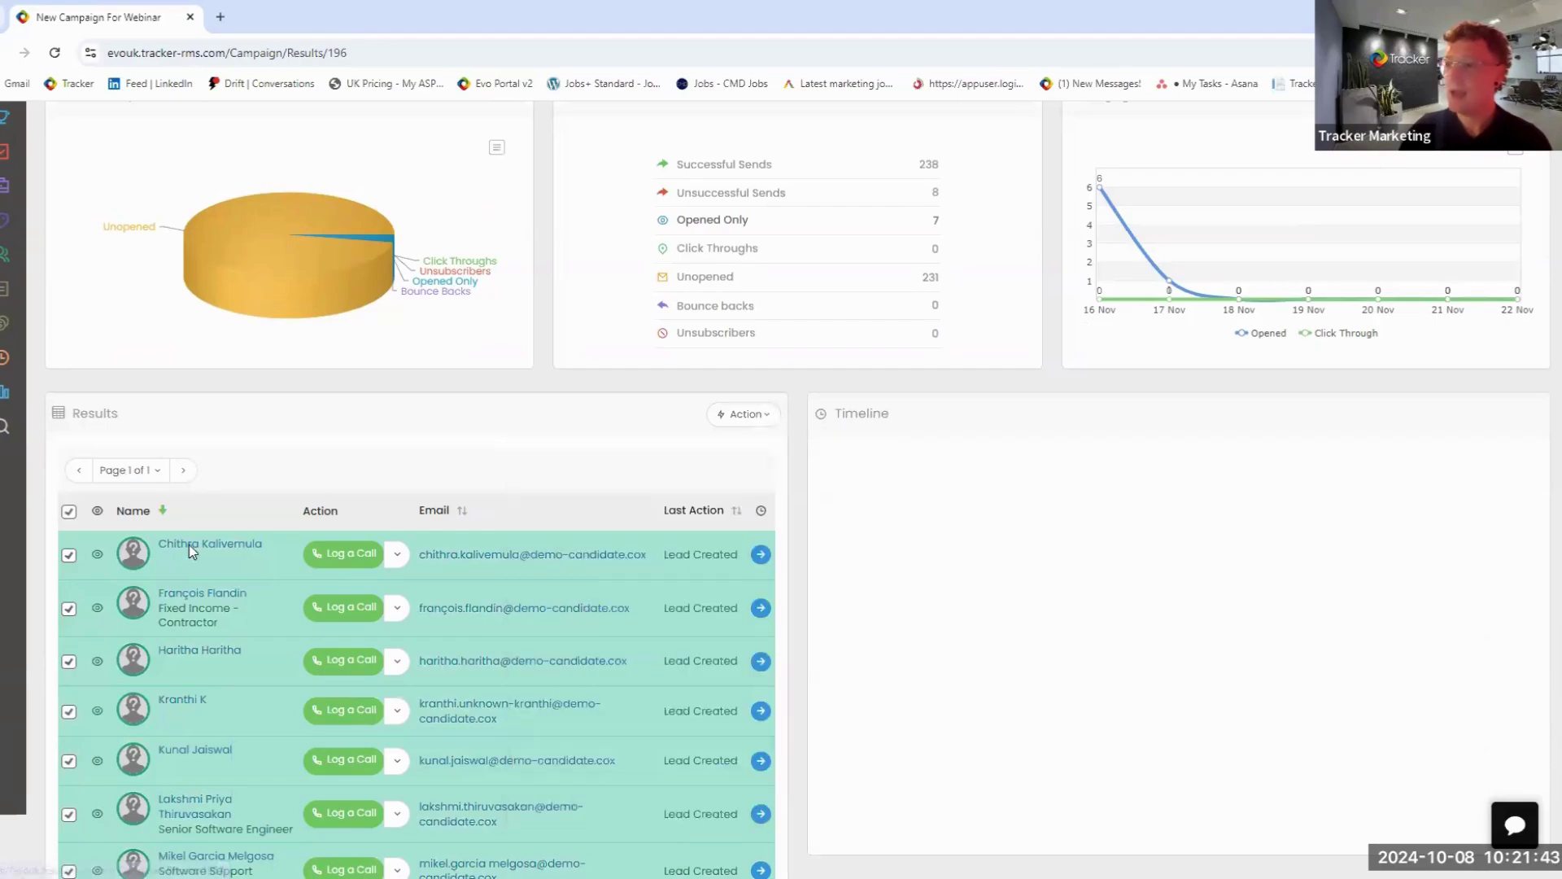
click(70, 511)
Step: Show the activity timeline of the second recipient in the campaign results
scroll(383, 480, up, 1)
scroll(464, 521, up, 1)
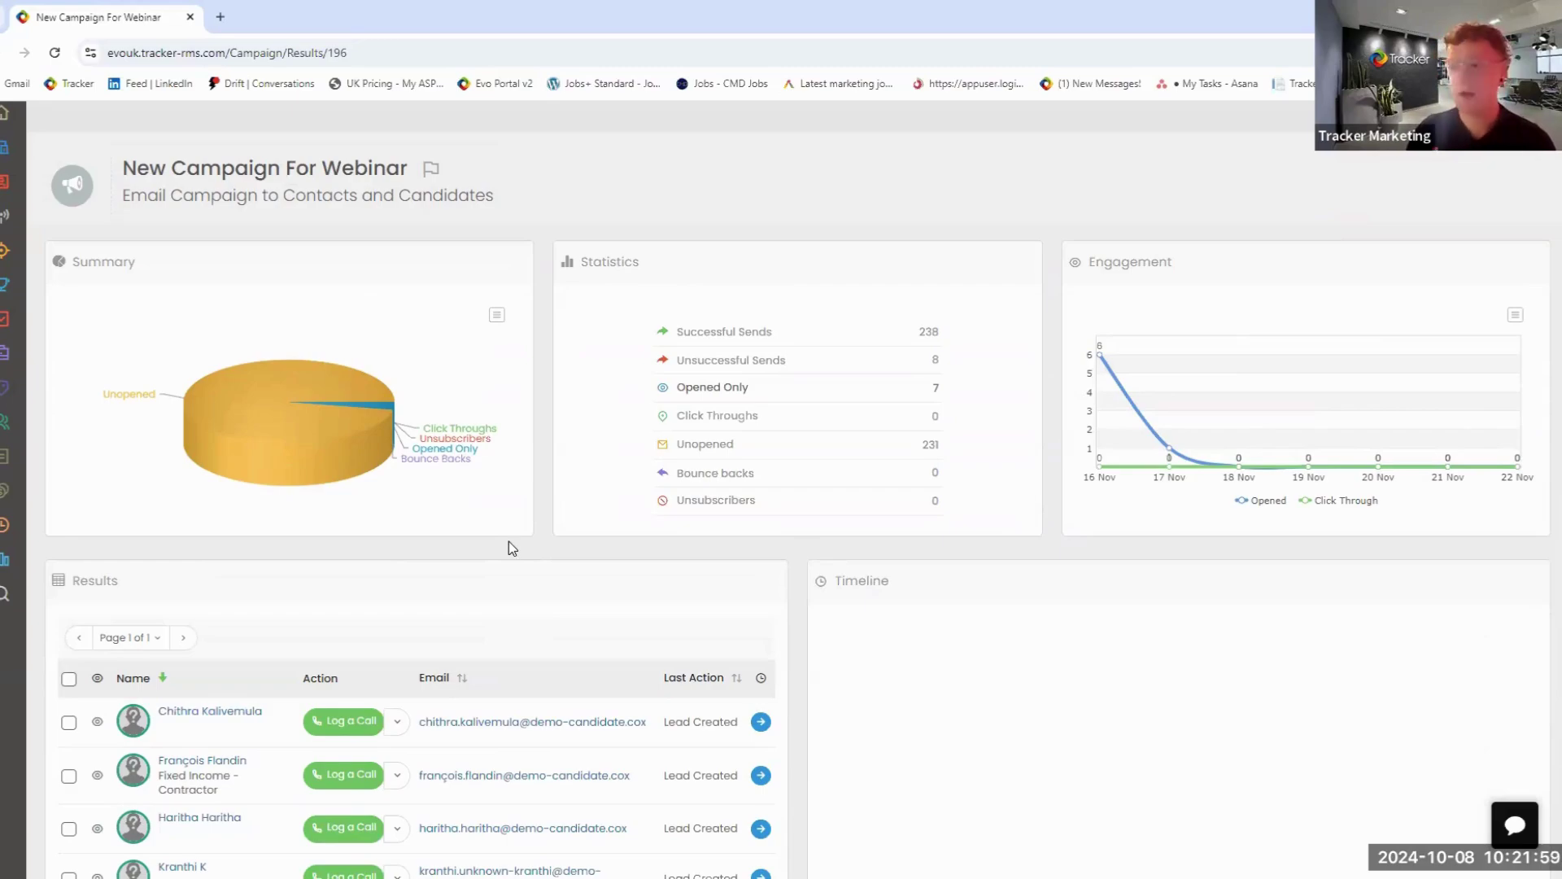
click(761, 779)
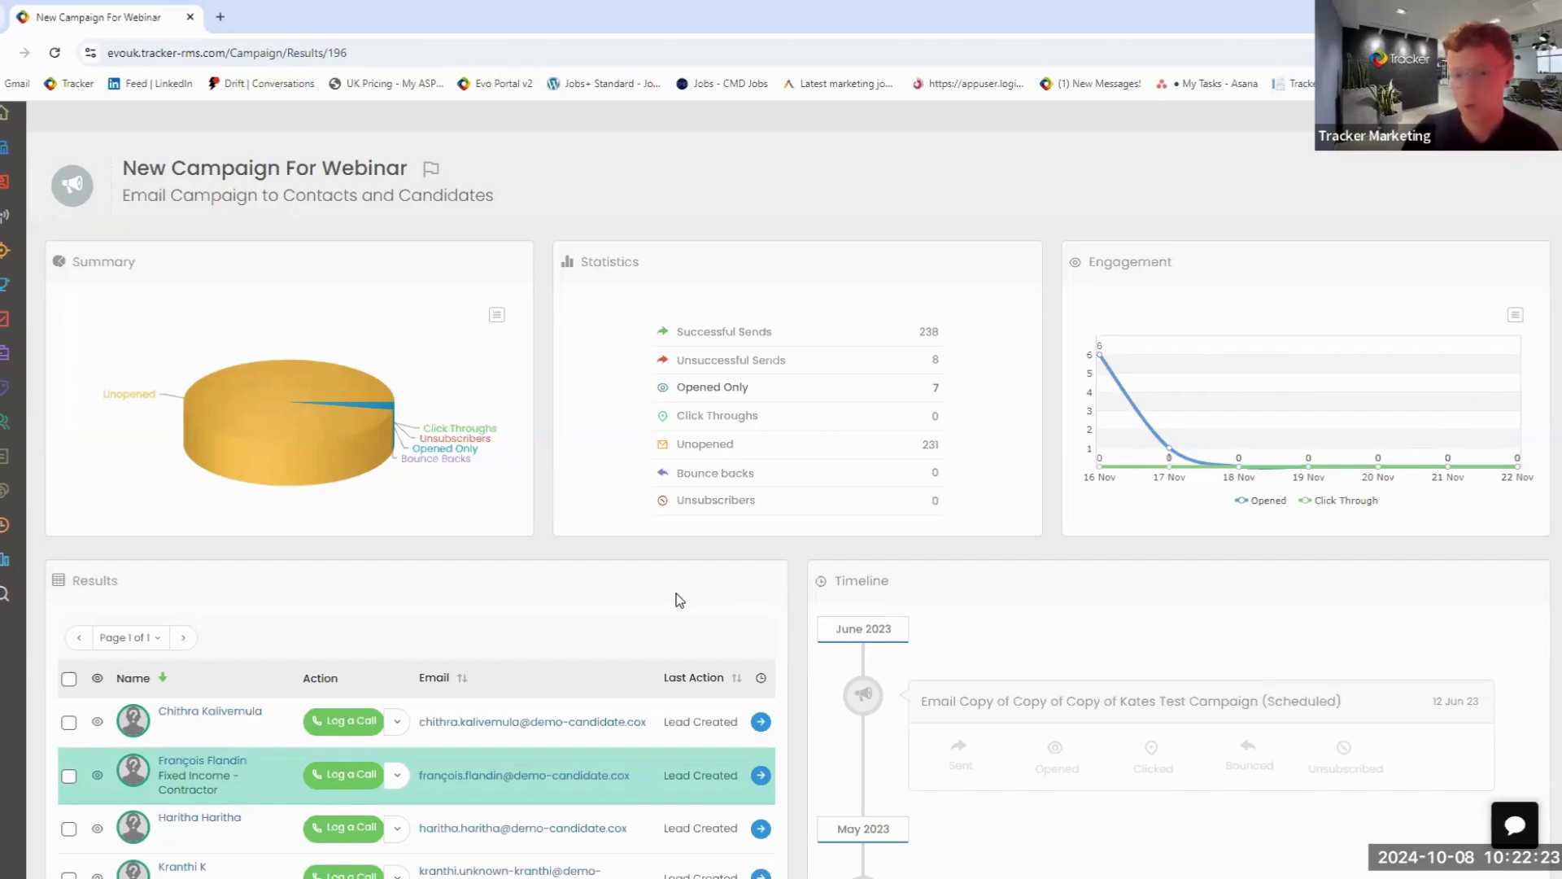
scroll(187, 244, up, 1)
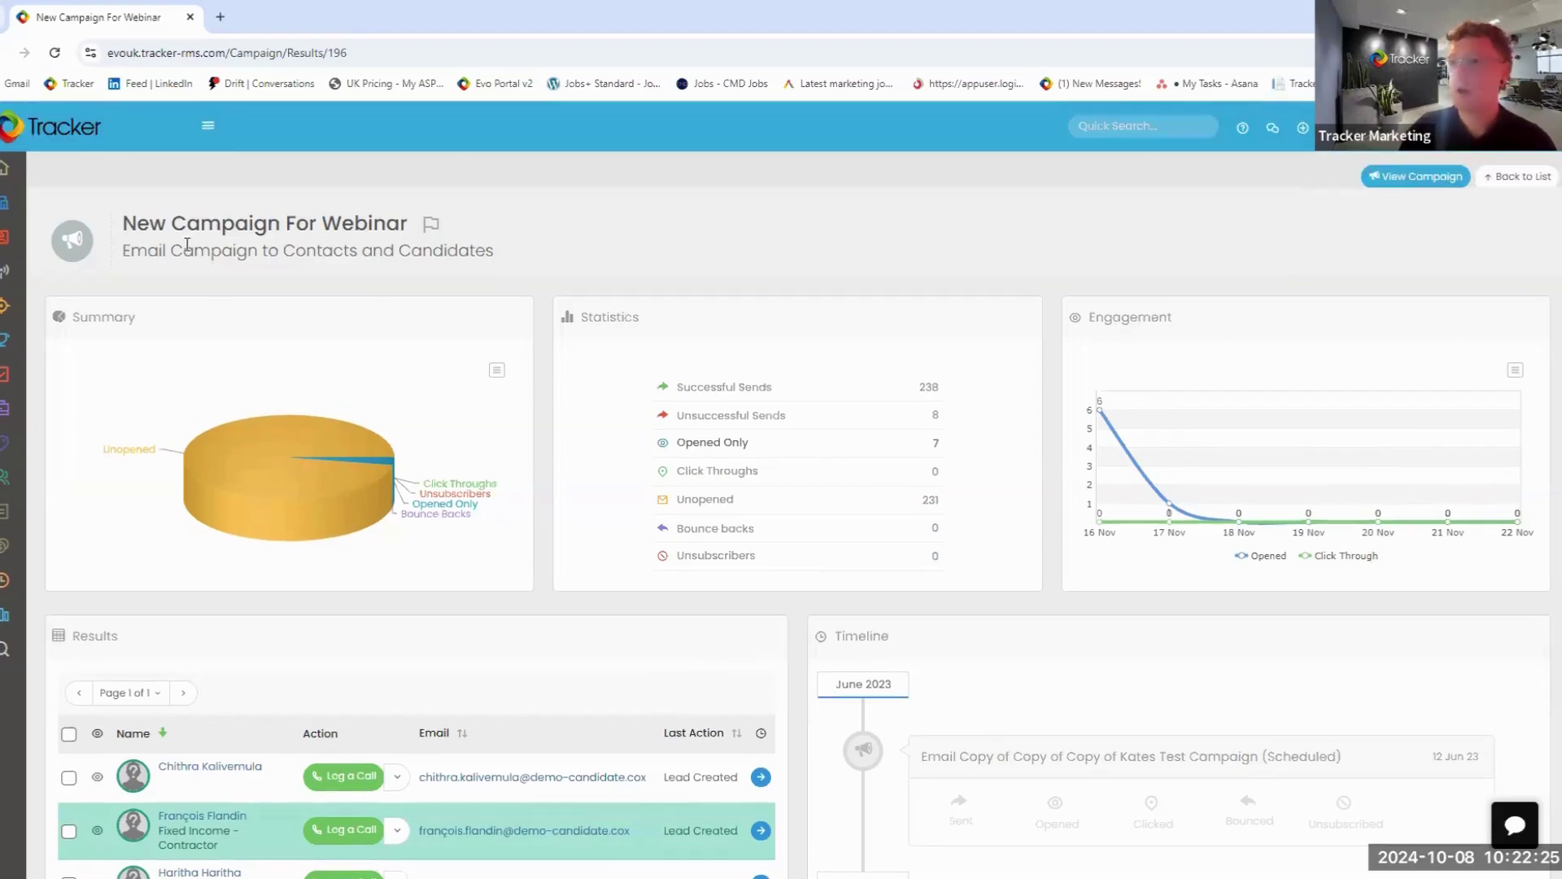
Step: View the My To Do List activities and go to the list of all marketing sequences
mouse_move(11, 180)
click(69, 197)
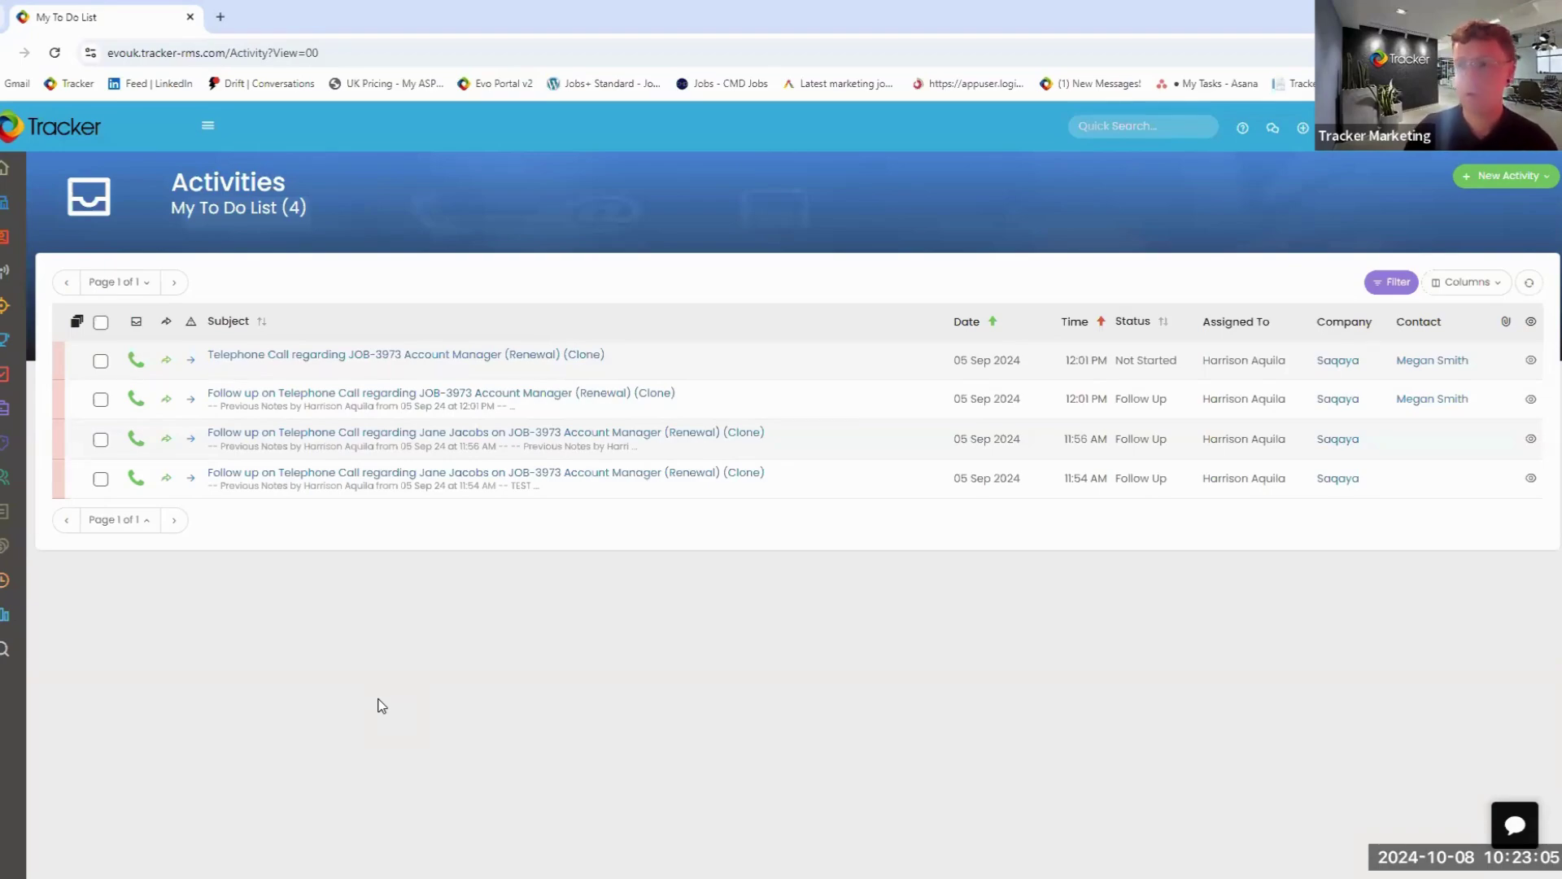
mouse_move(5, 271)
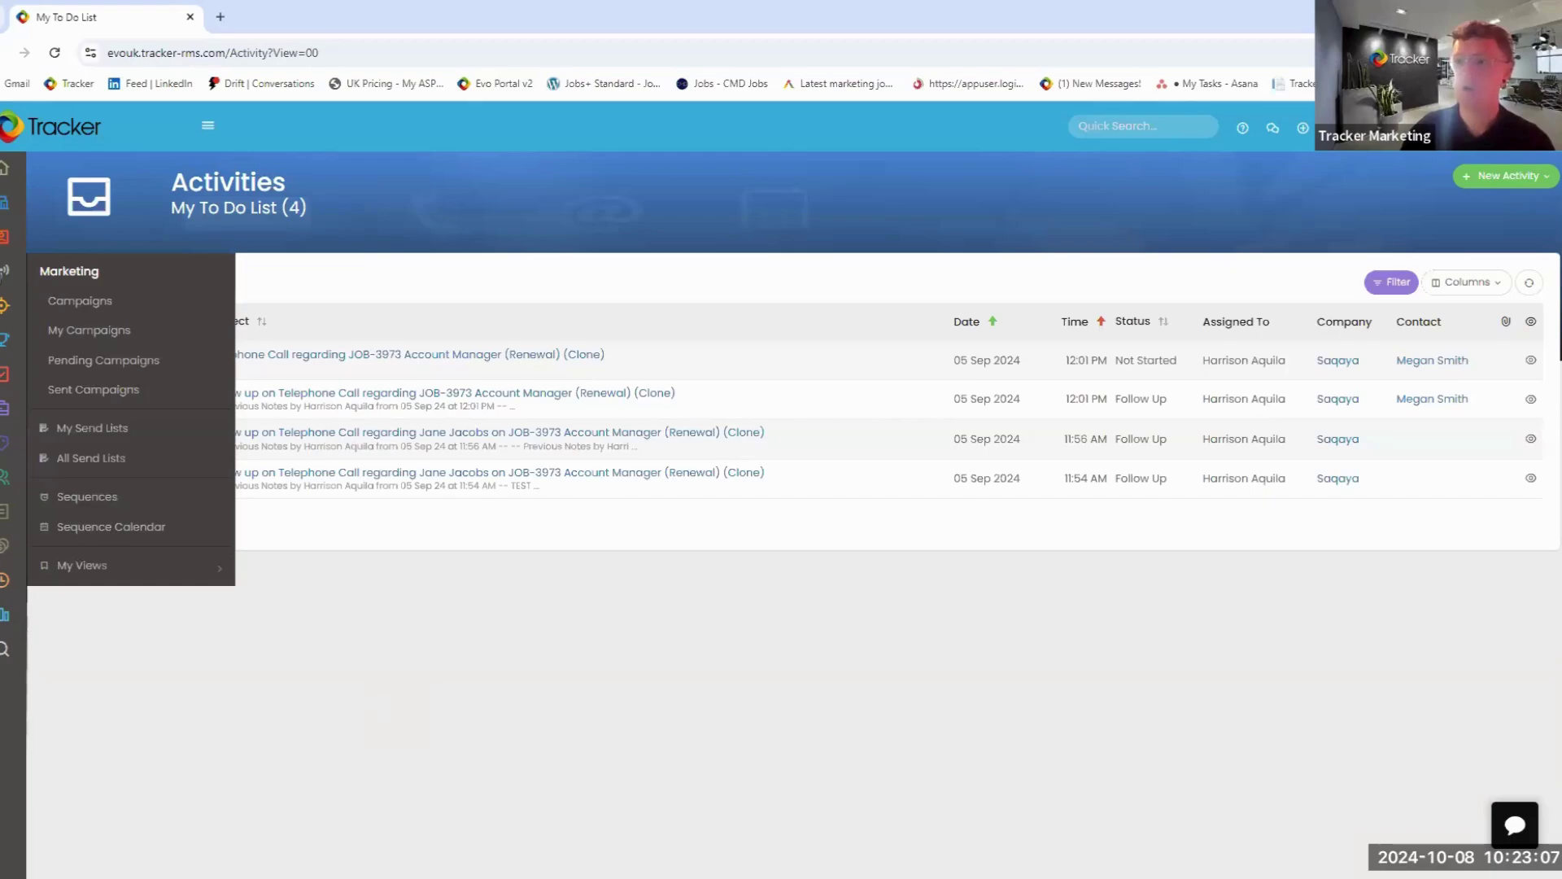
click(93, 496)
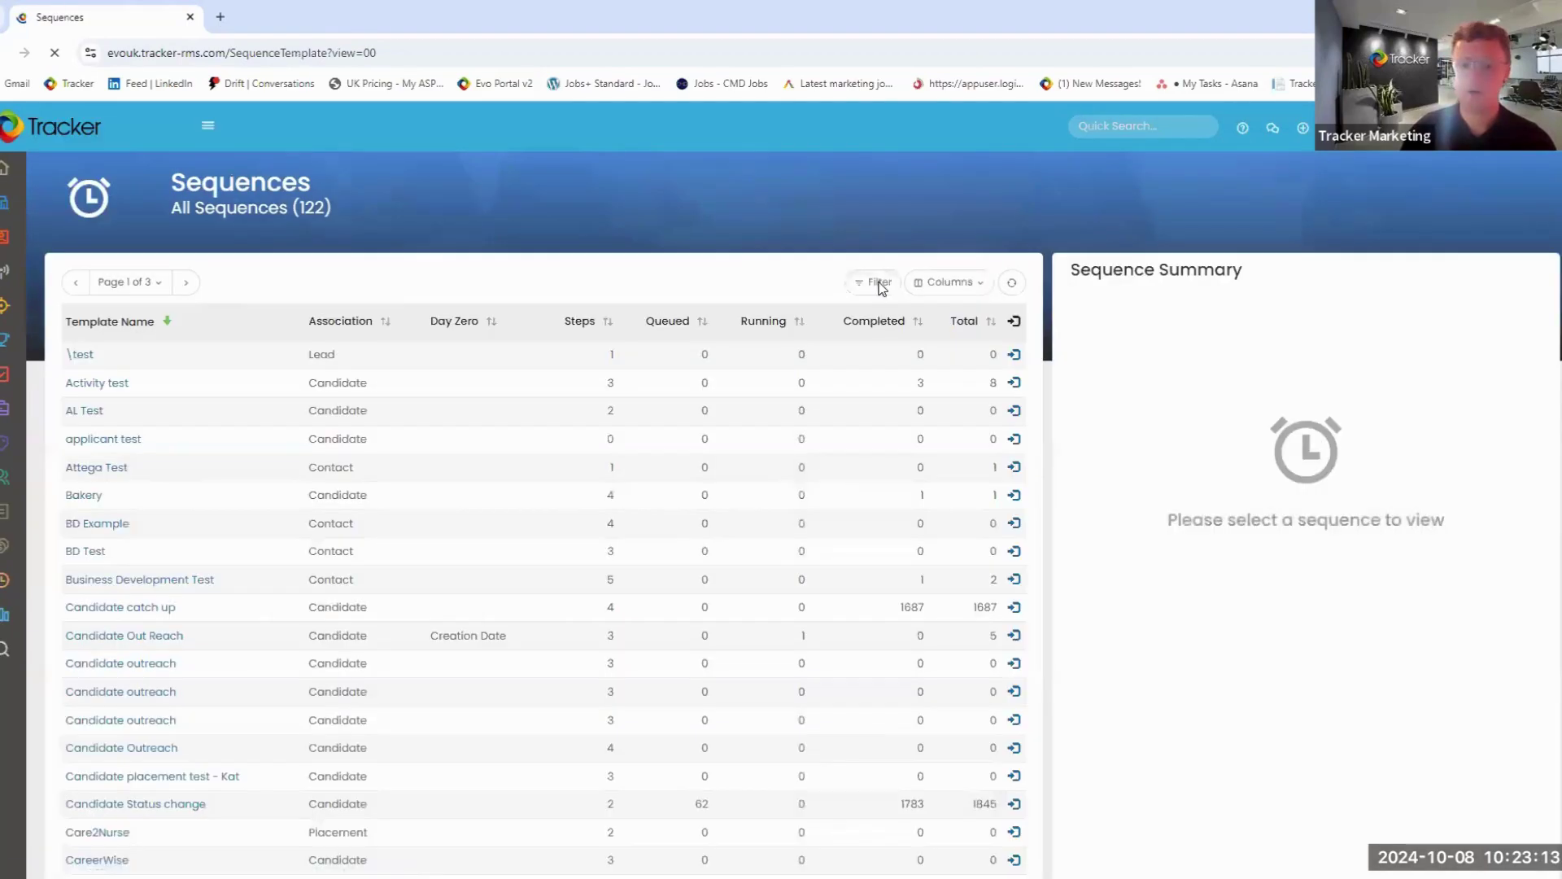
Step: Try to filter the sequences by the name New Job Lead- Cold Prospect, and reset the filter
click(877, 282)
click(1362, 262)
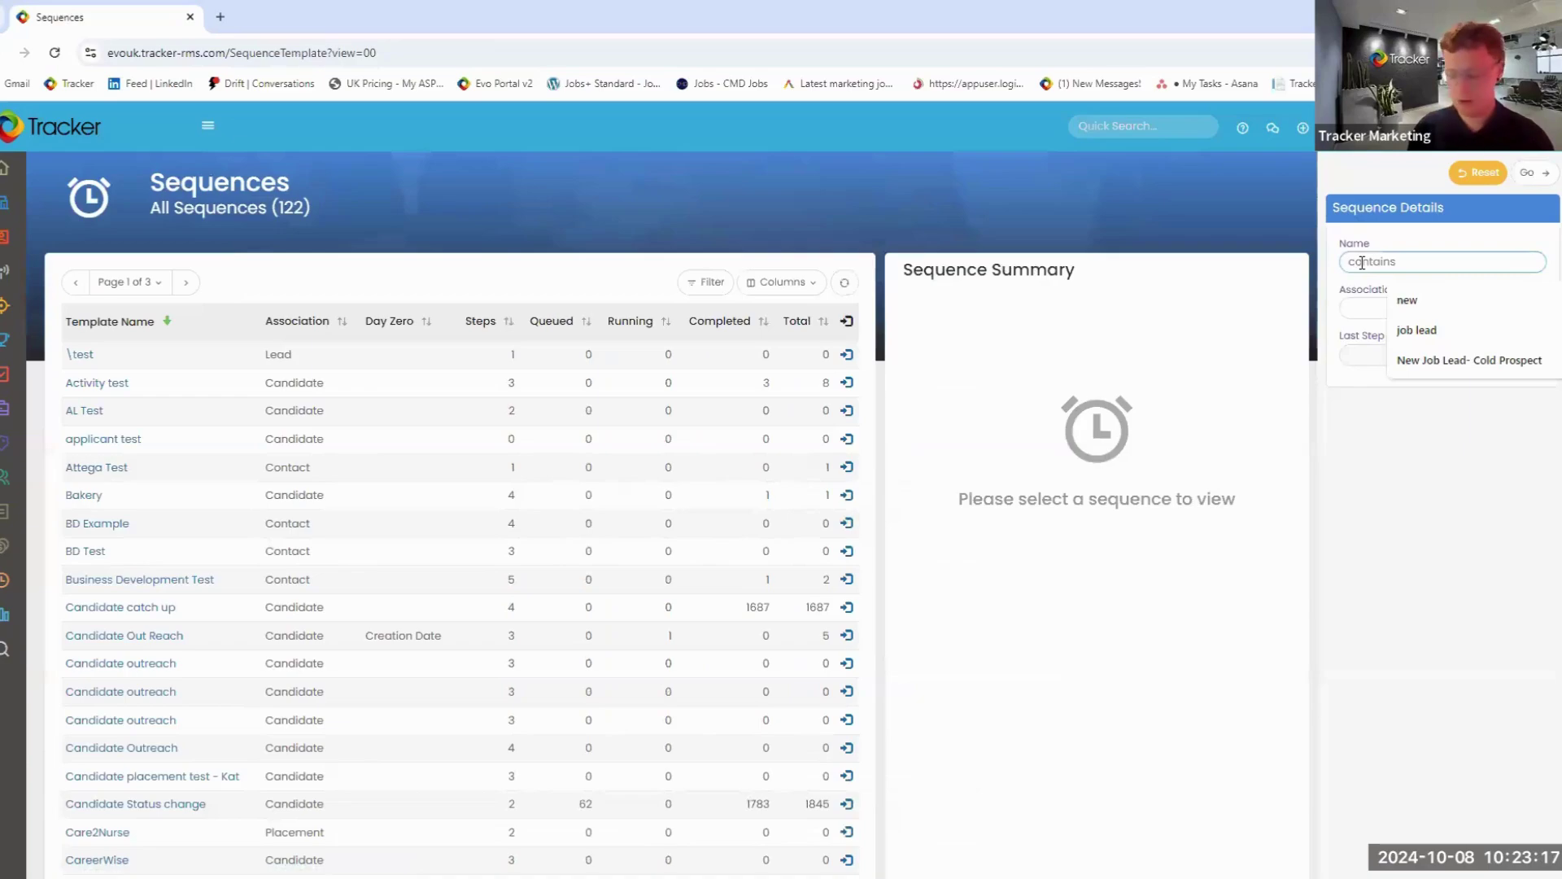
text(new job lead)
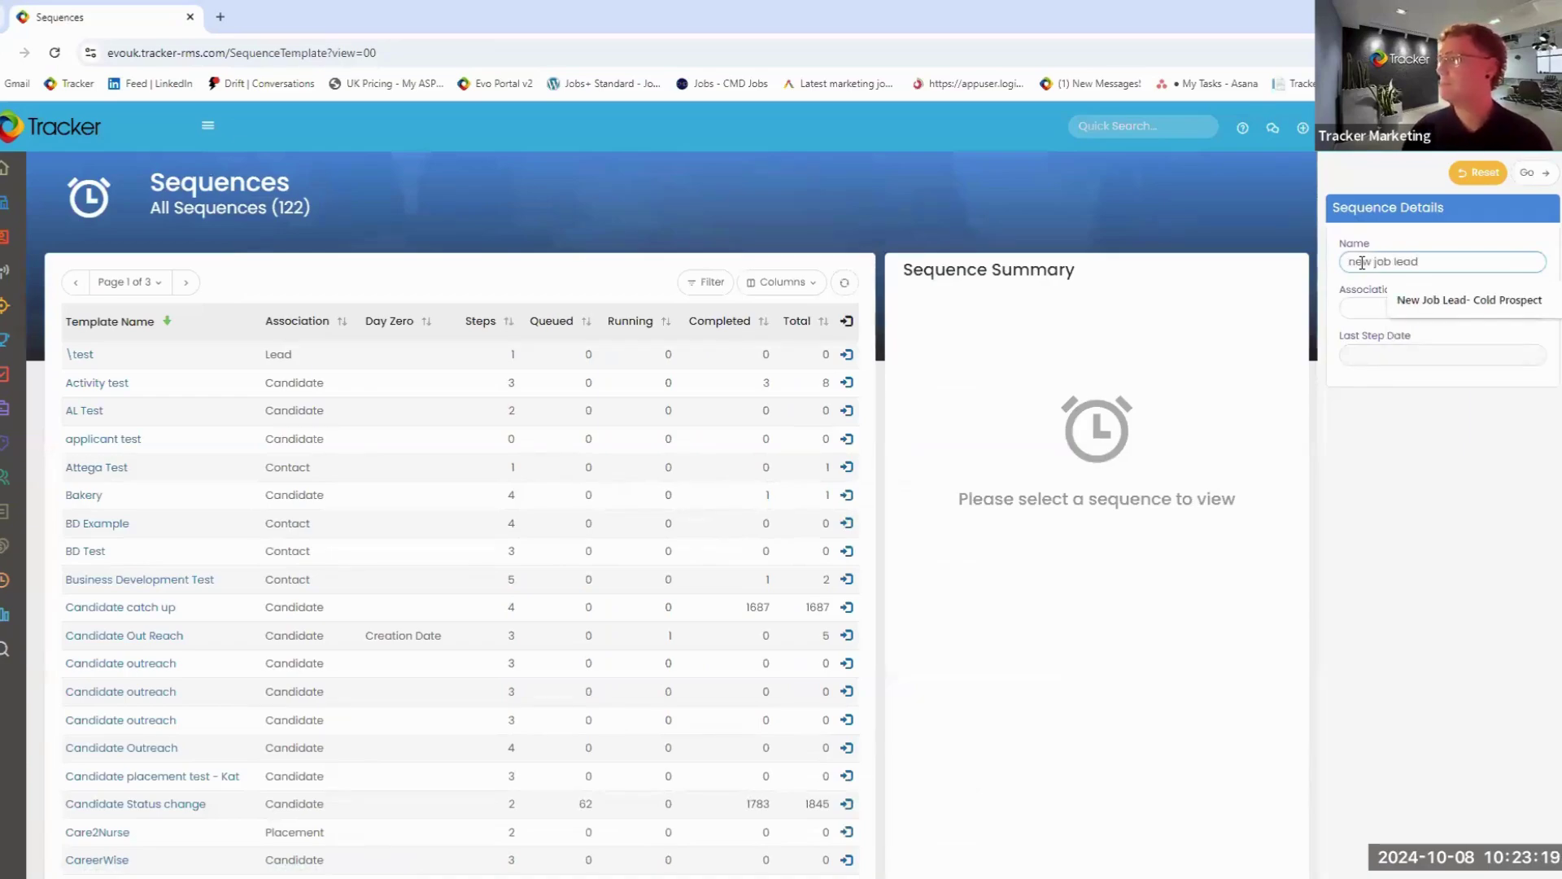
click(1420, 301)
click(1540, 174)
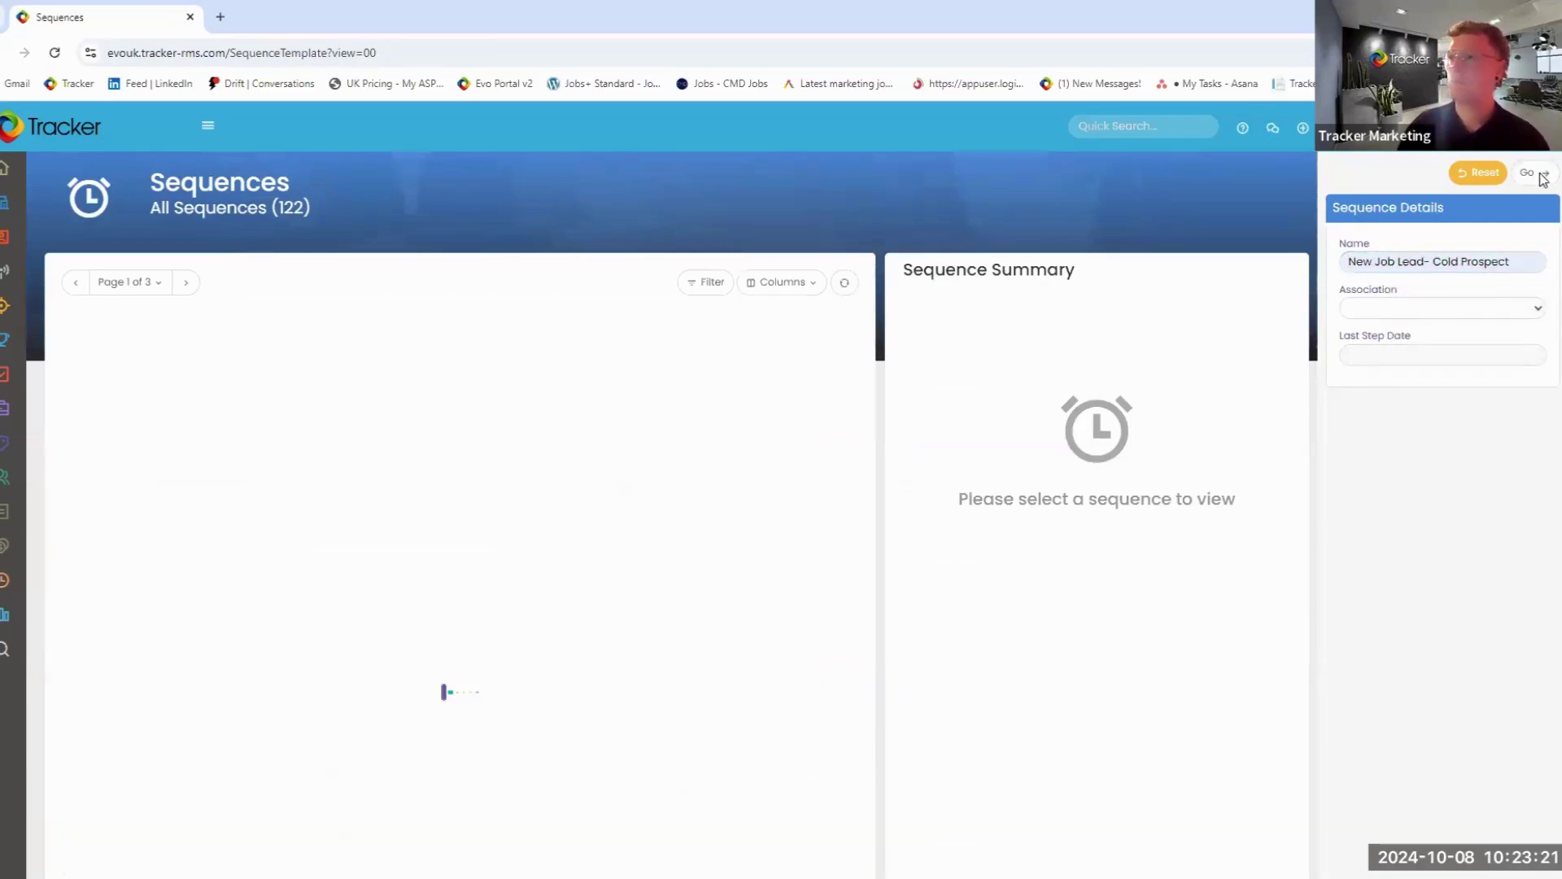
click(1523, 260)
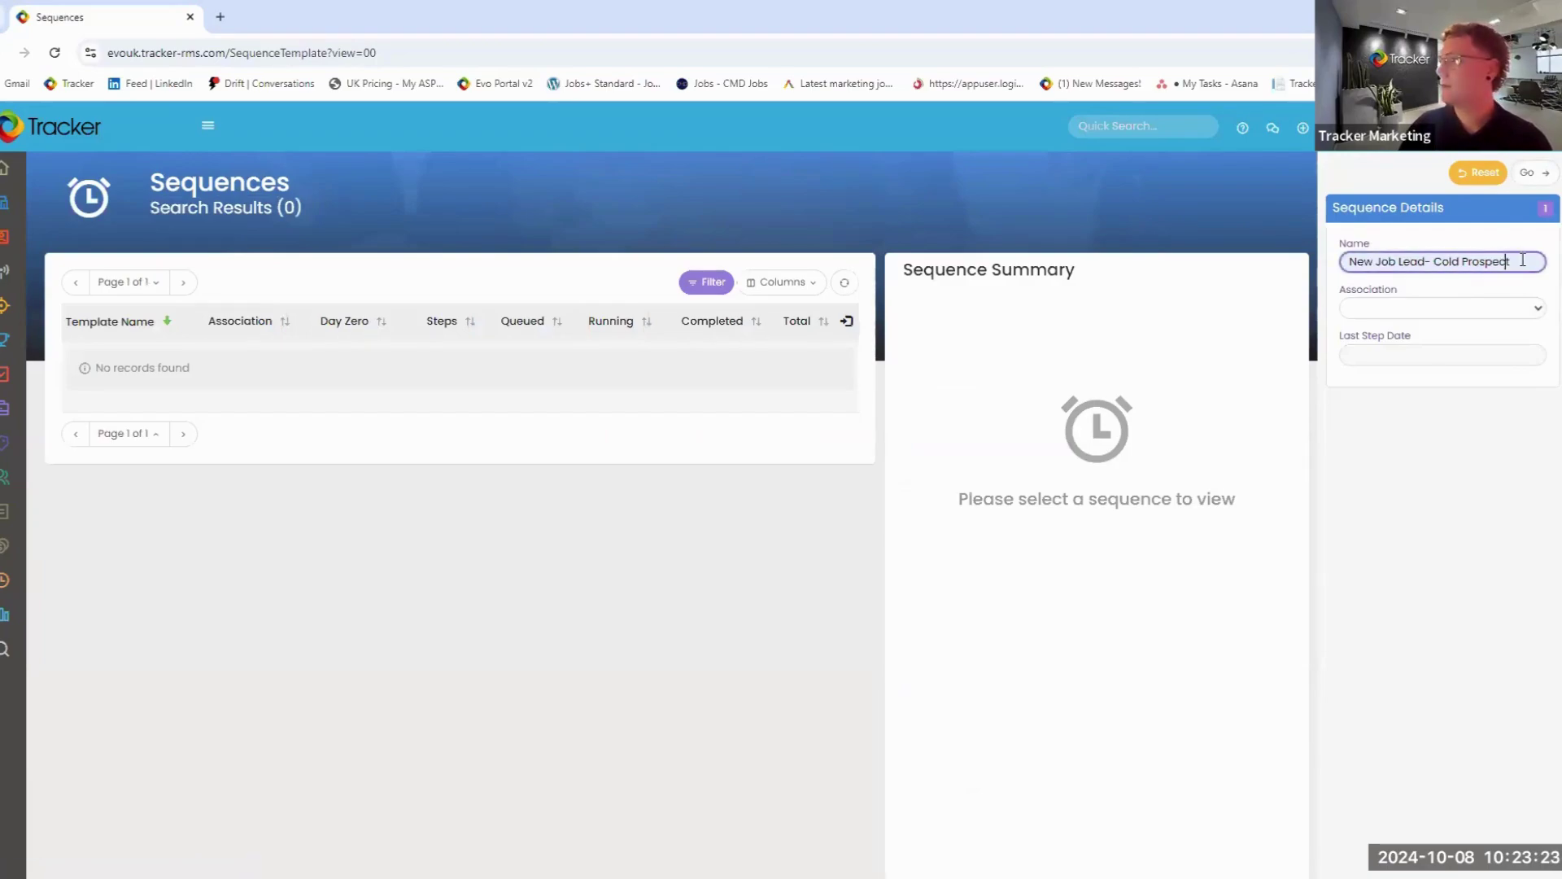
click(1478, 173)
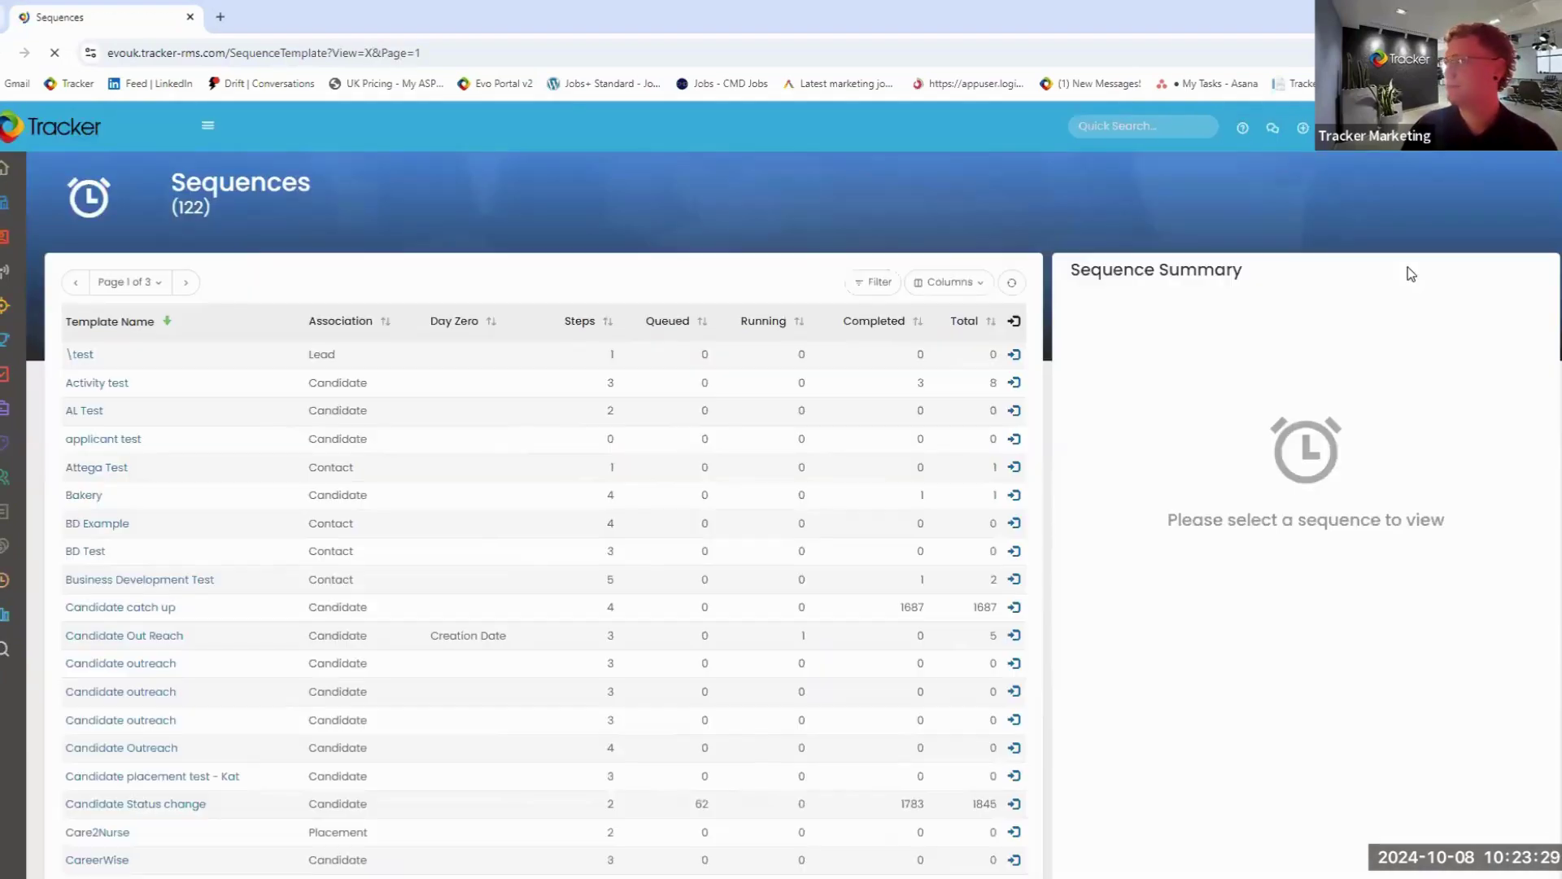
Step: Filter the sequences by the name "new job" and open the results of New Job Lead - Cold Prospect
click(1432, 263)
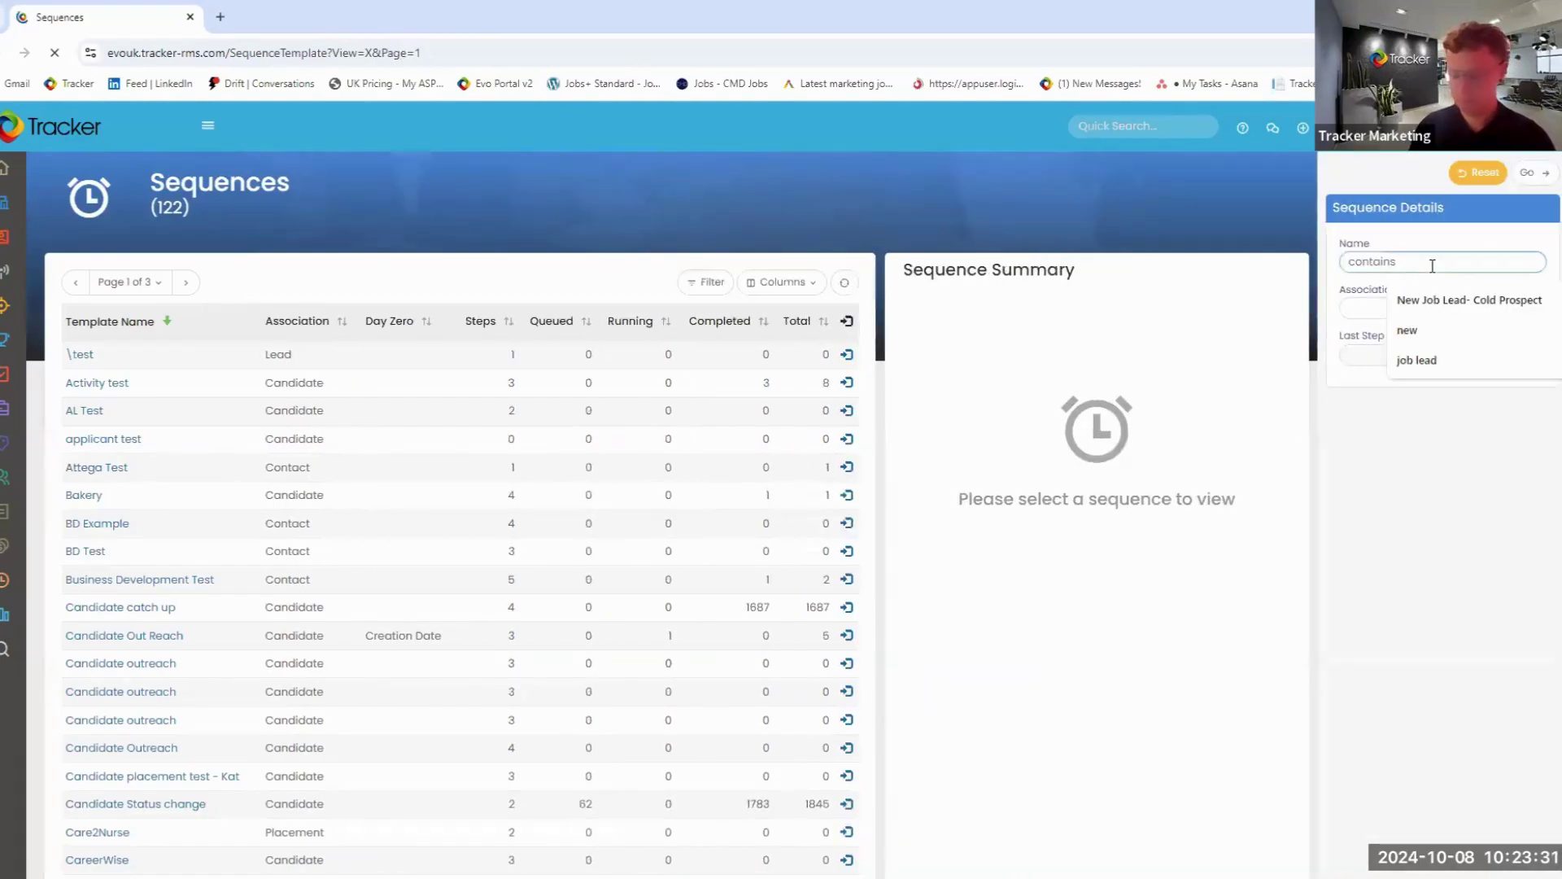
text(new job)
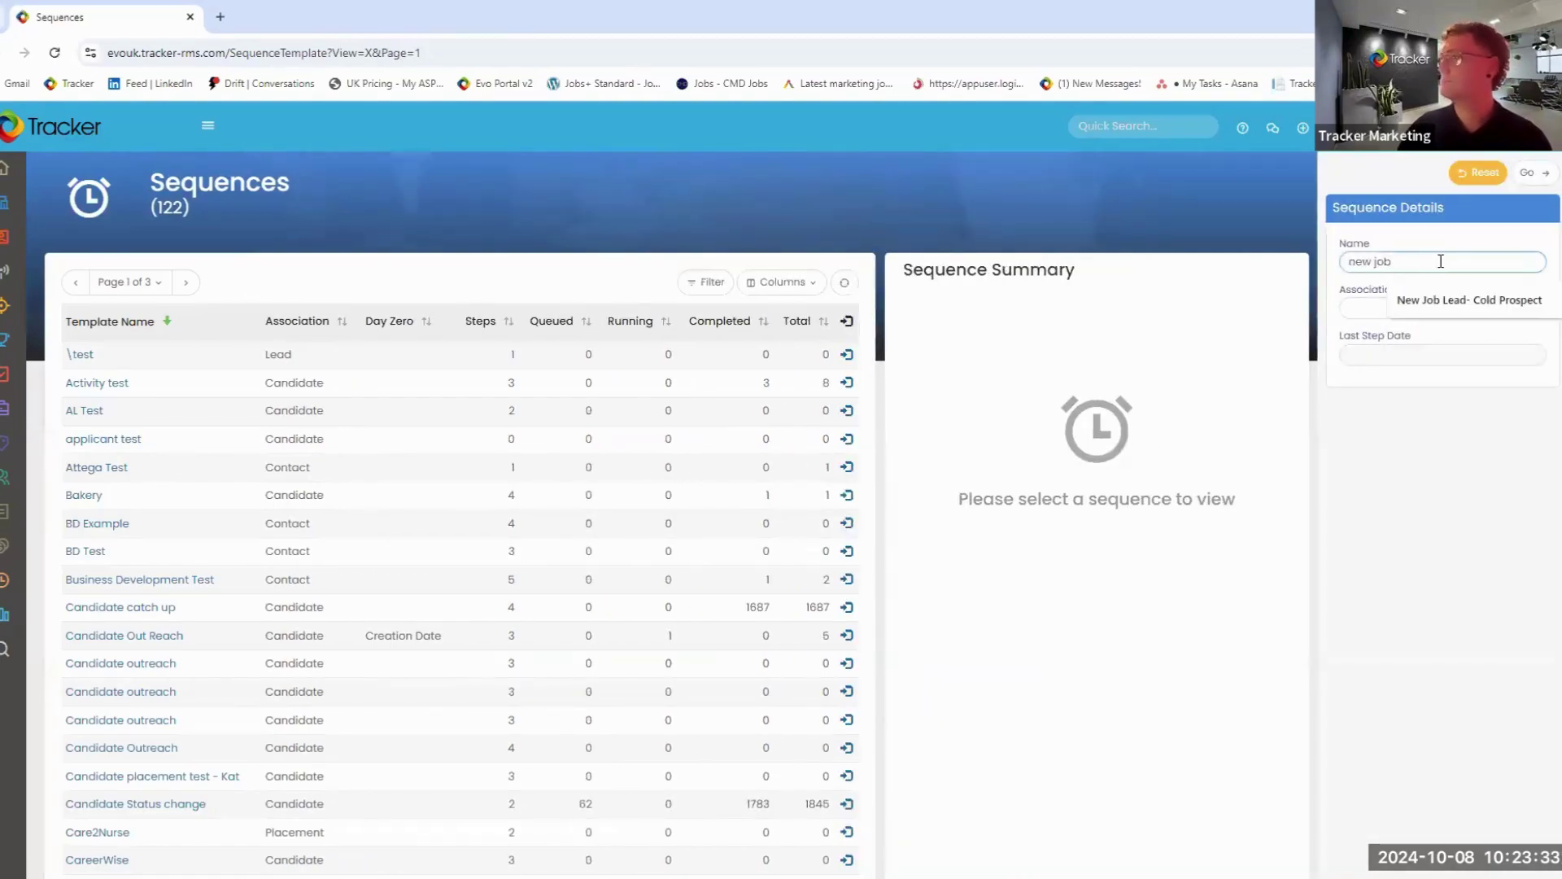
click(1530, 174)
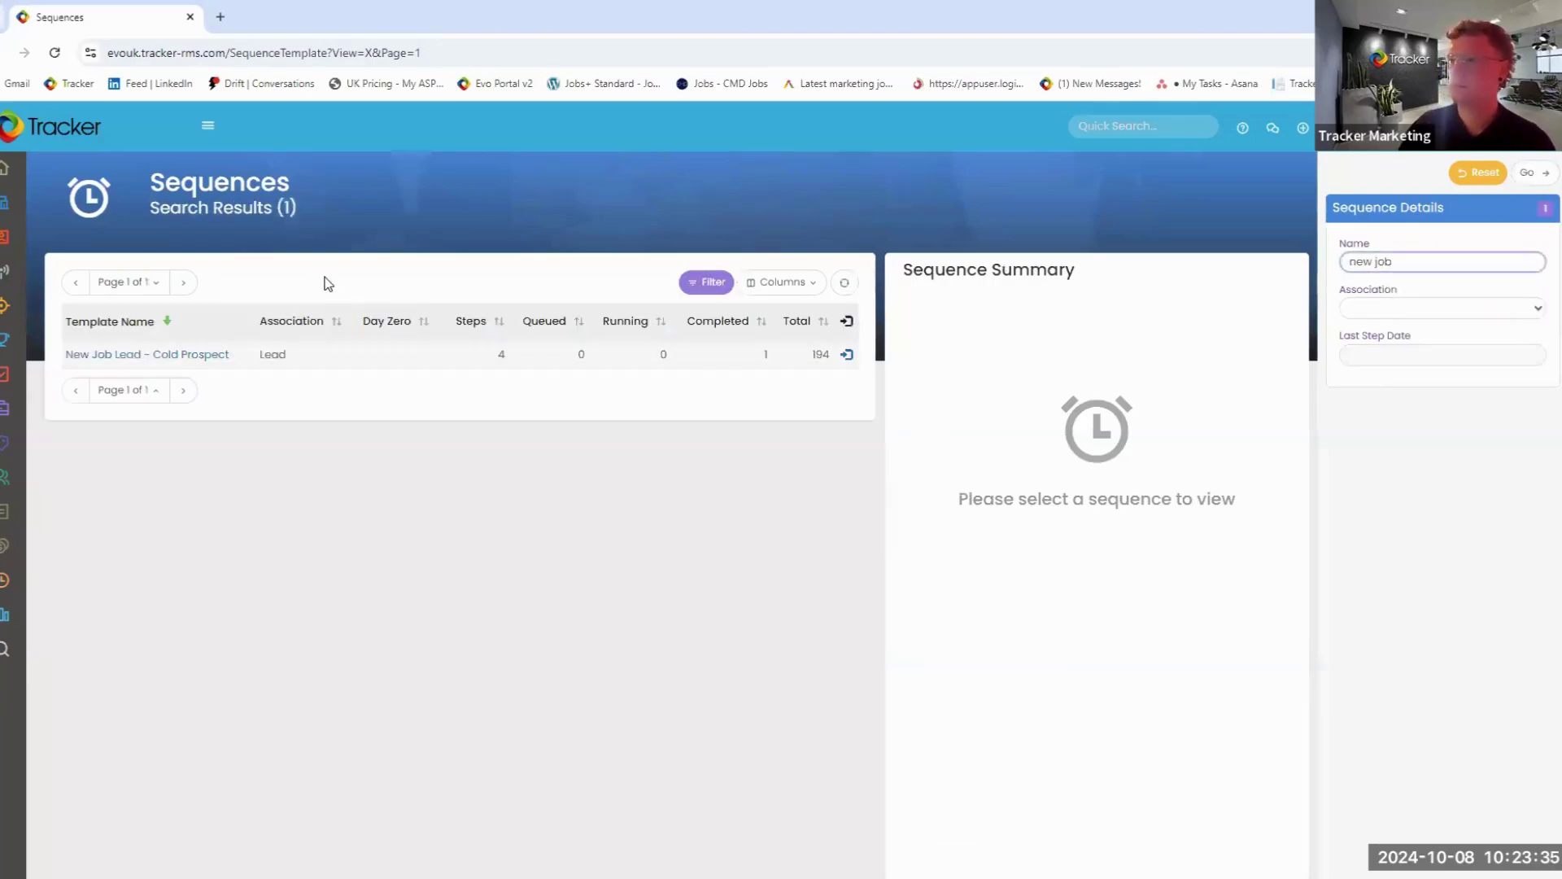
click(213, 356)
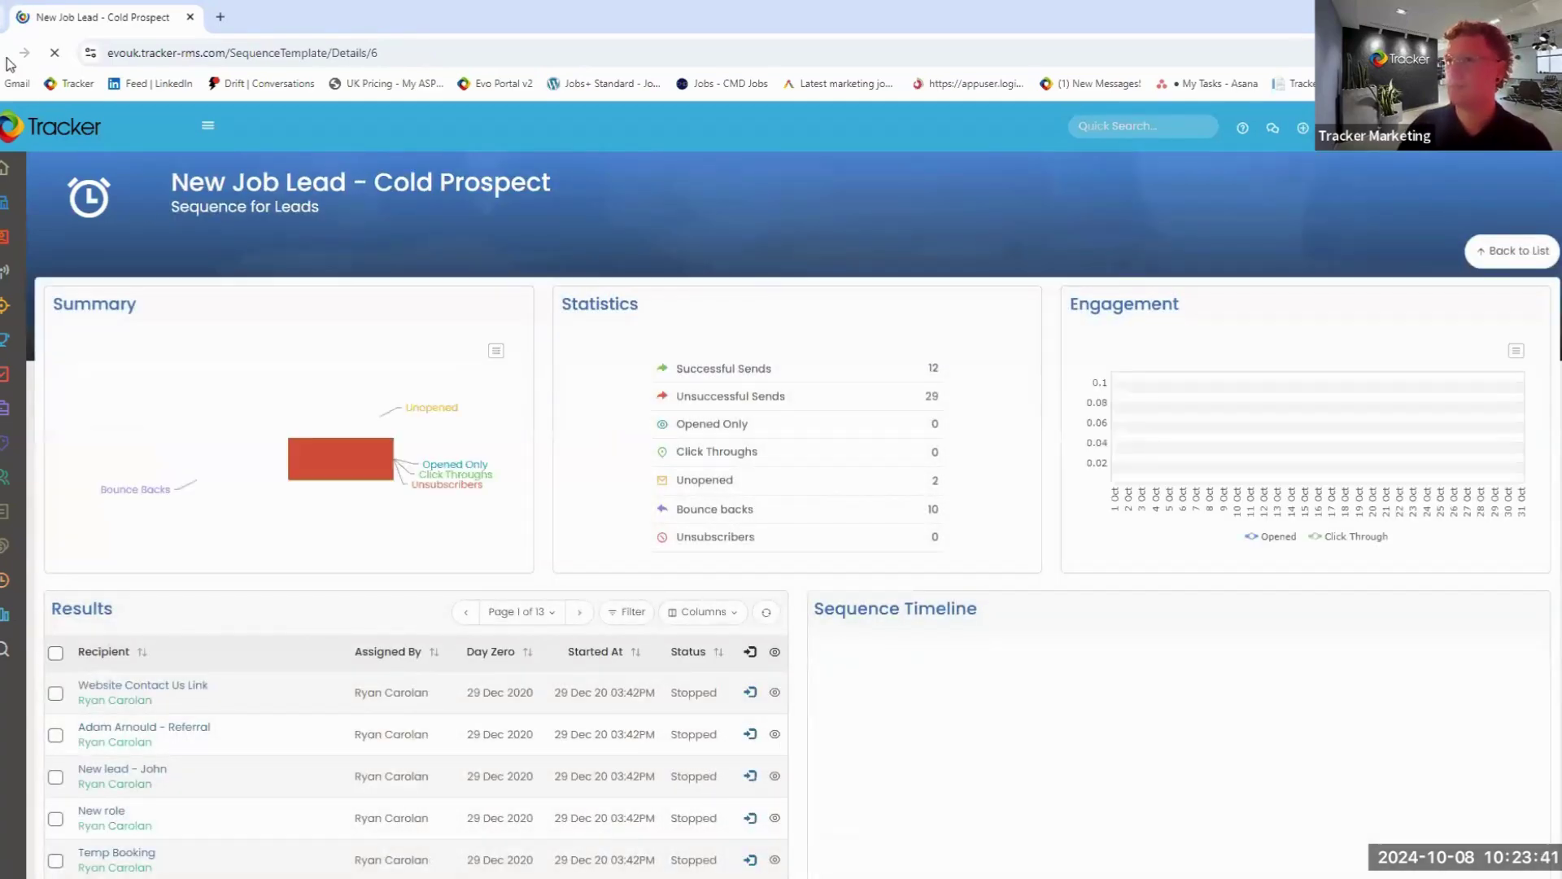
Step: Return to the sequences list, reapply the "new job" filter, and open New Job Lead - Cold Prospect in the template designer with the settings list collapsed
key(alt+Left)
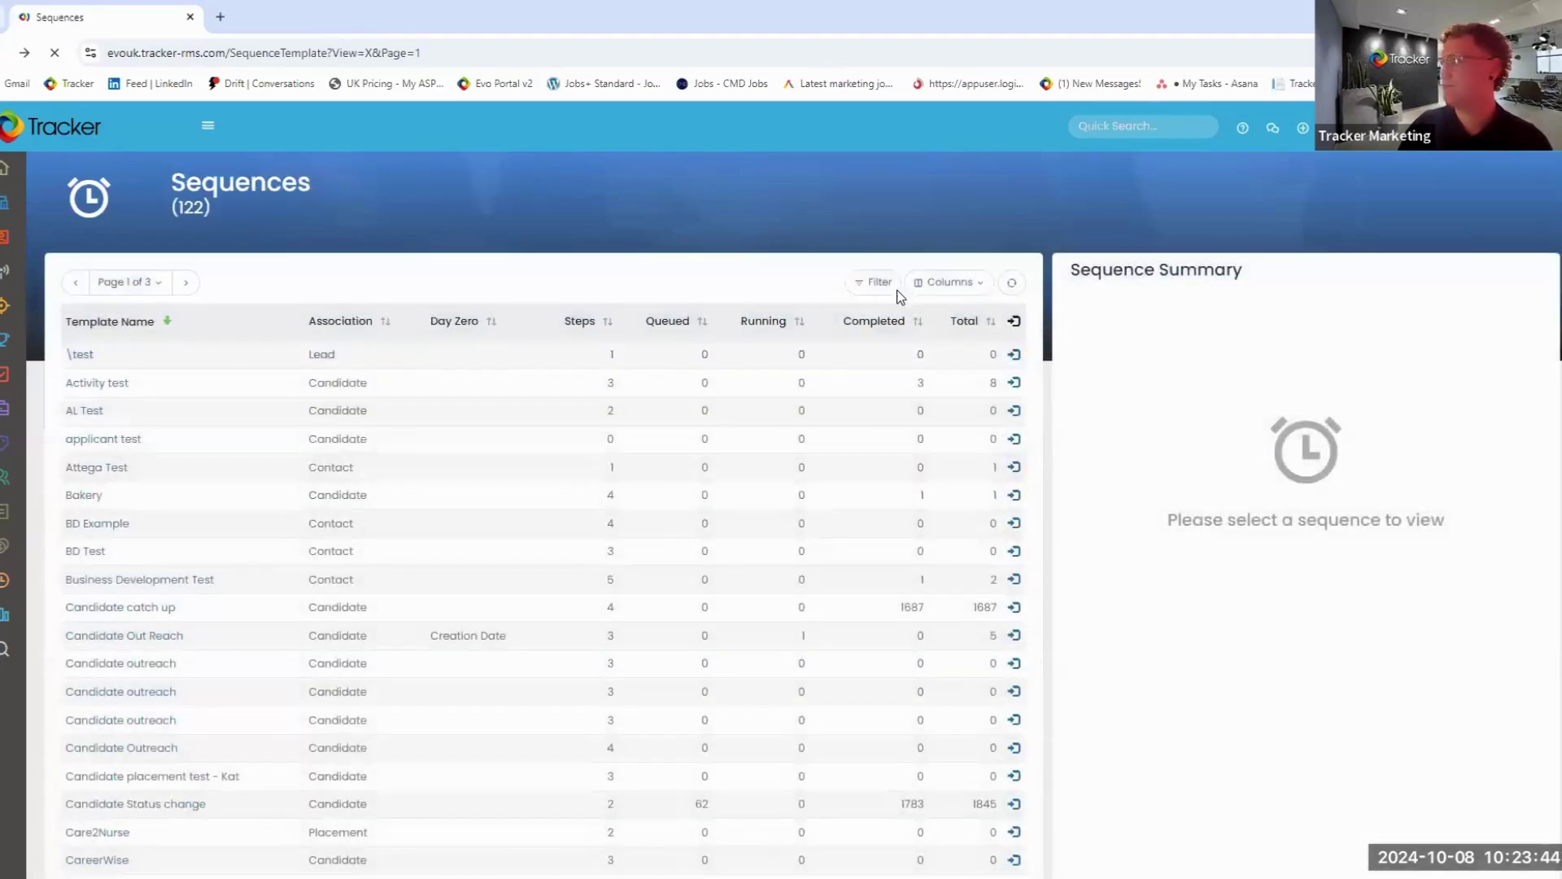
click(876, 283)
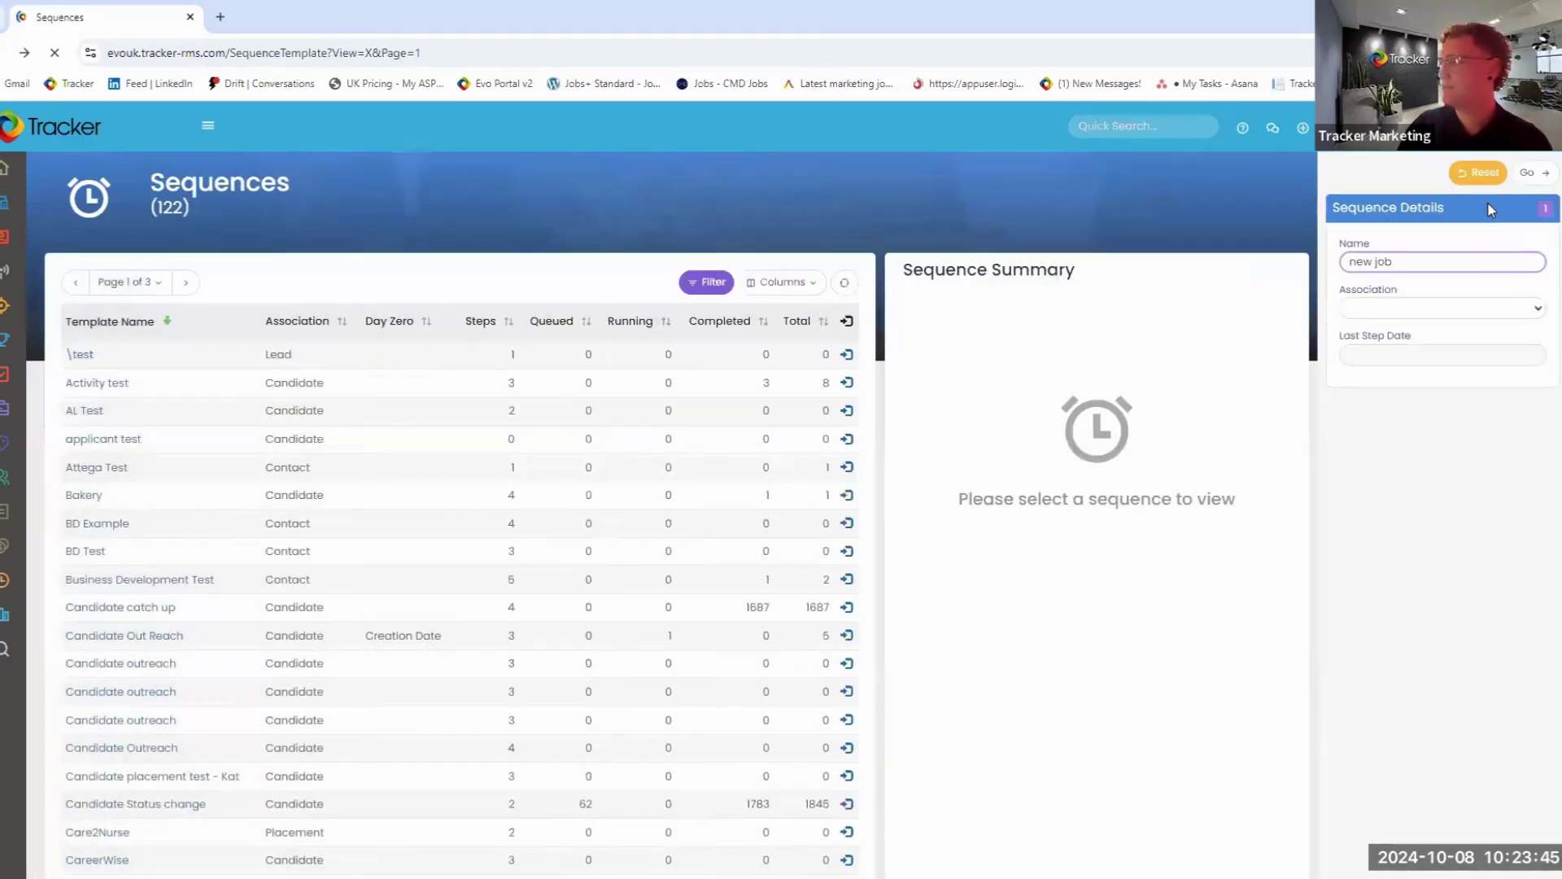
click(1530, 174)
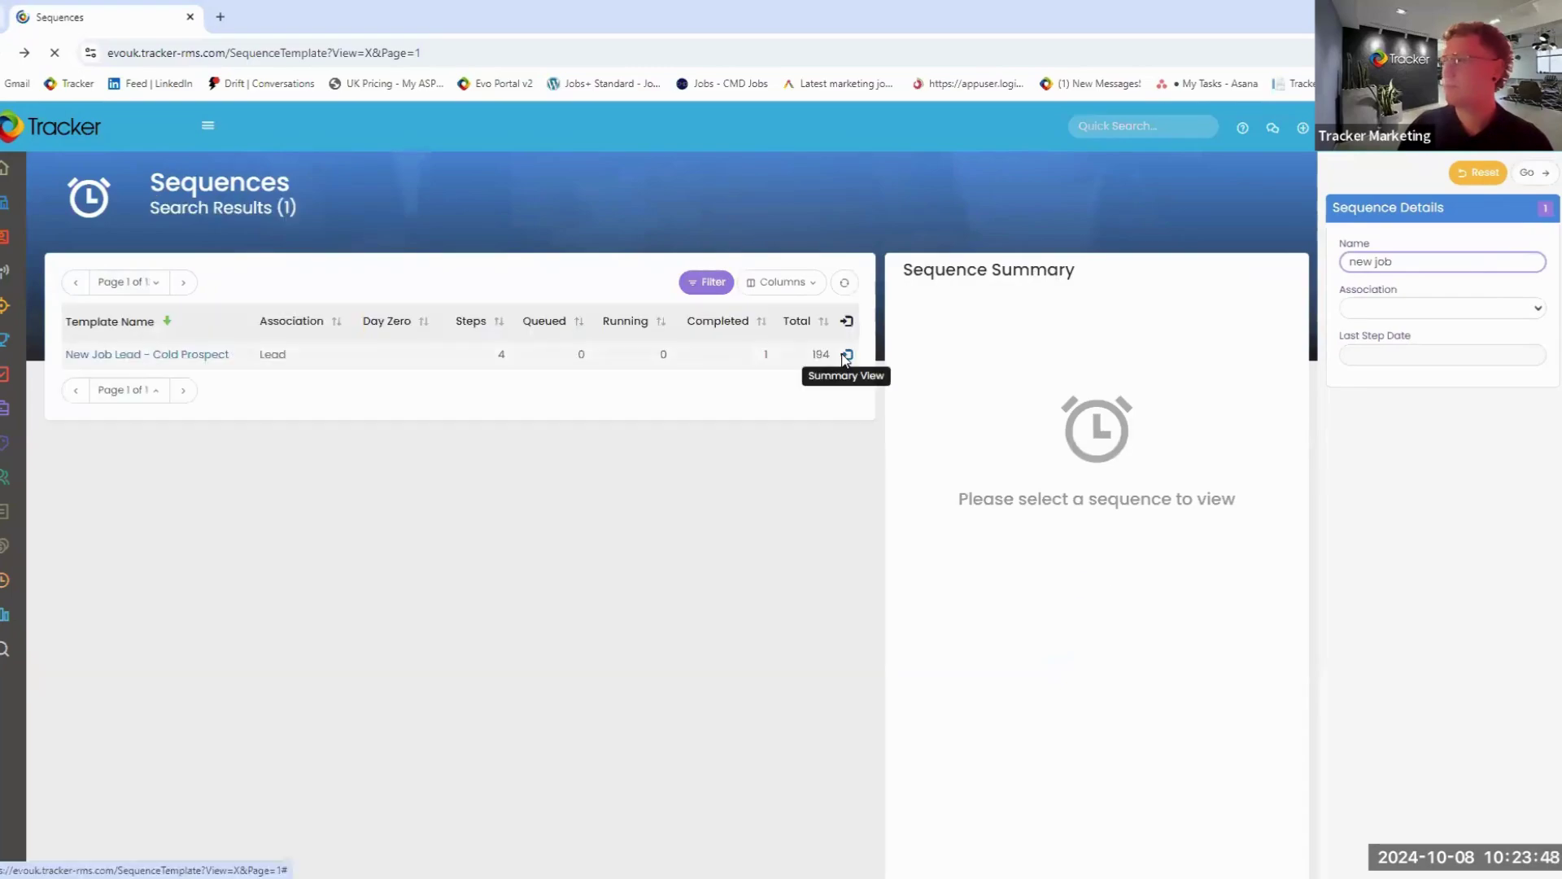
click(846, 356)
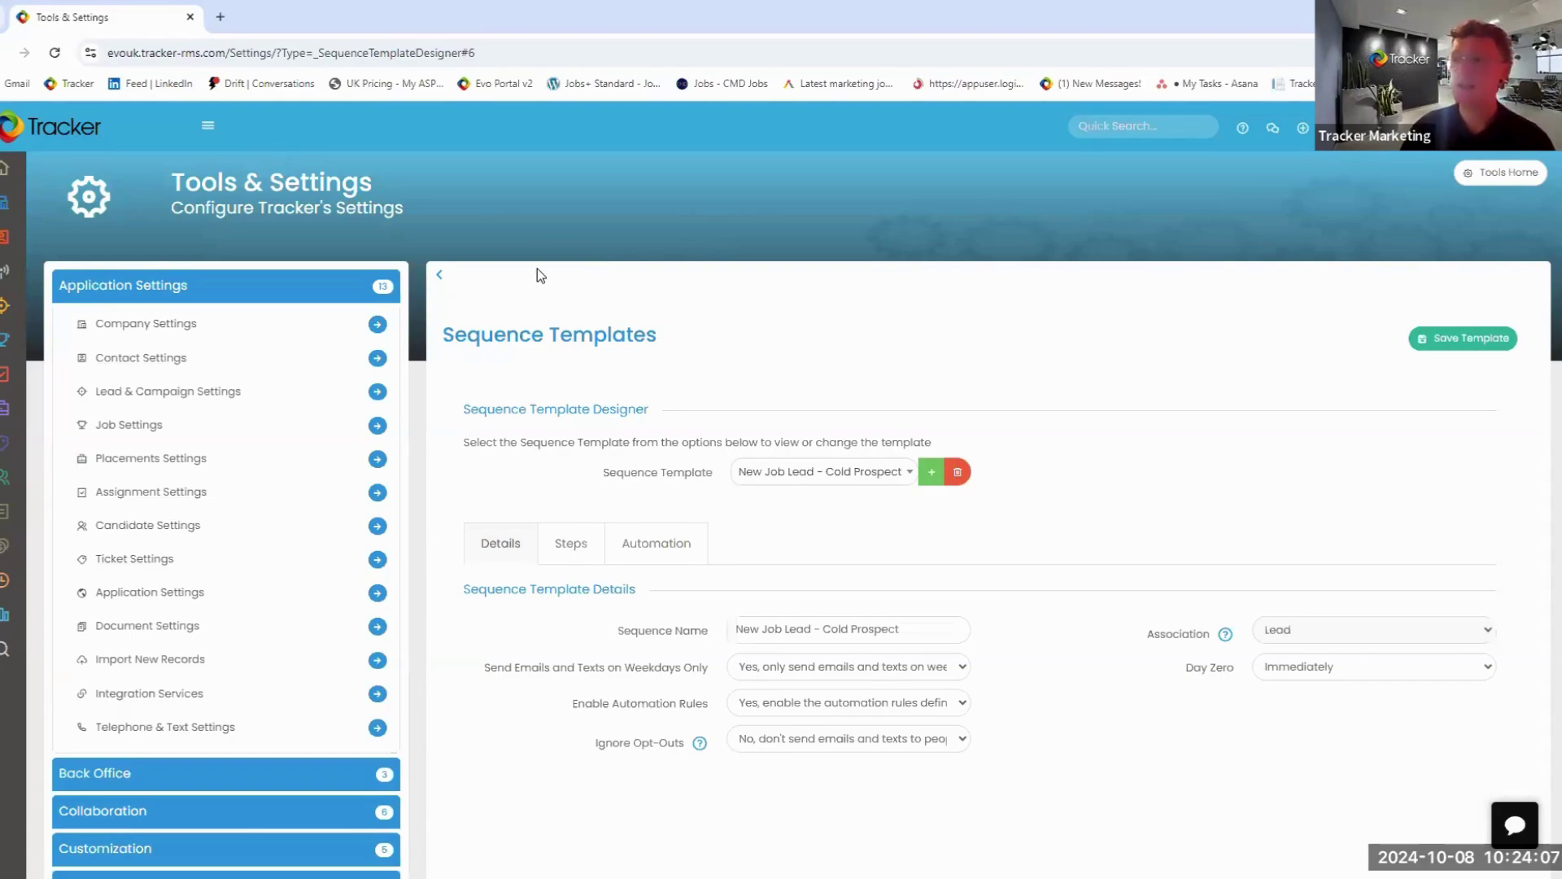
click(457, 274)
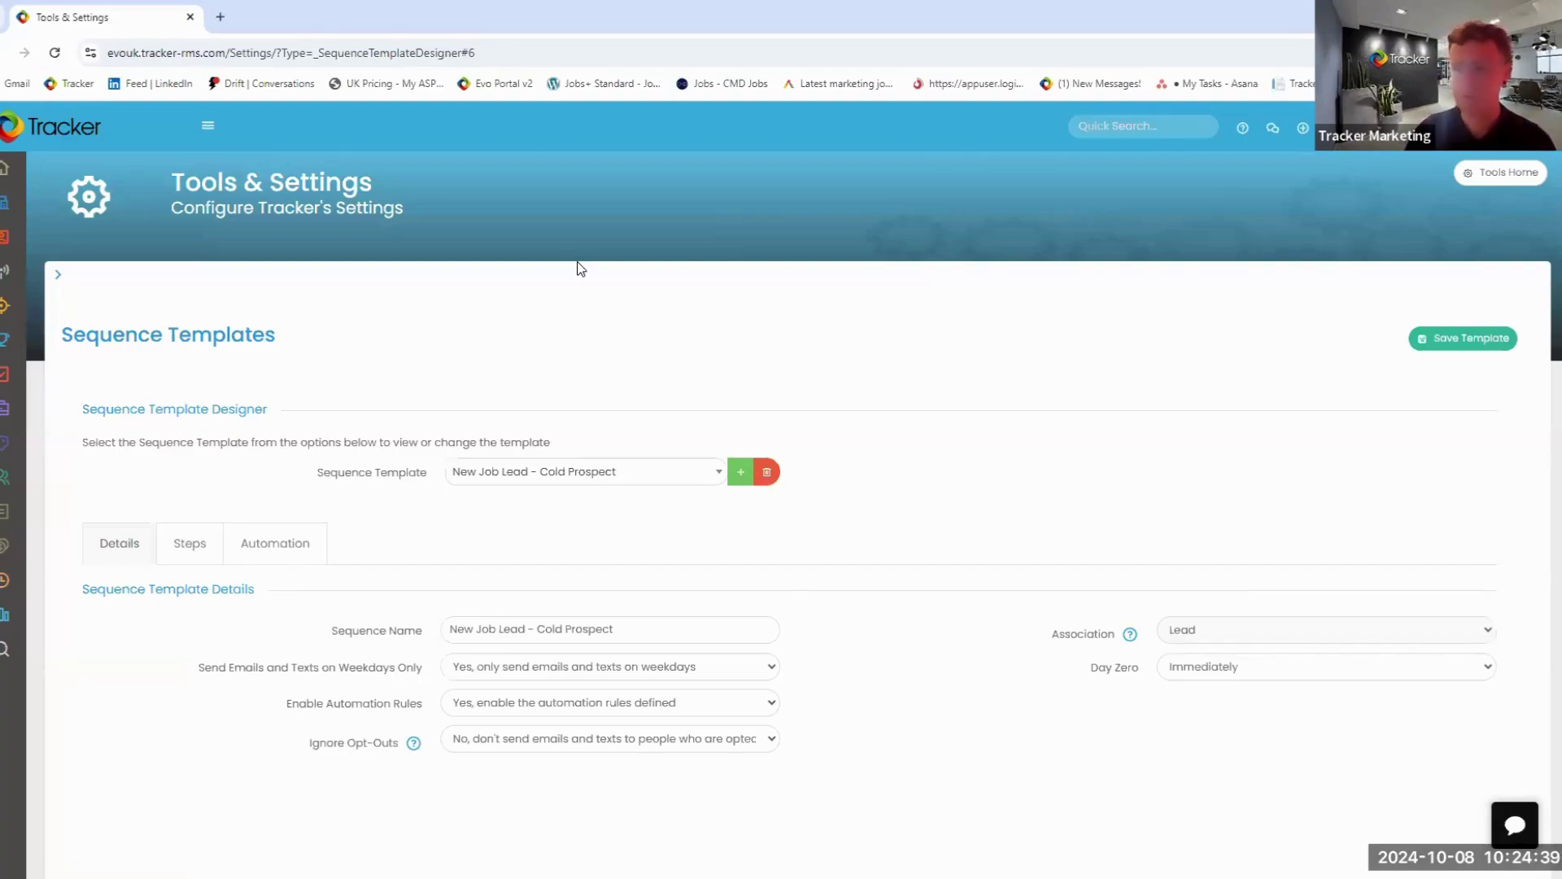
Step: View the sequence template's steps, including the email details of the Opening Gambit step
click(201, 551)
scroll(437, 509, down, 3)
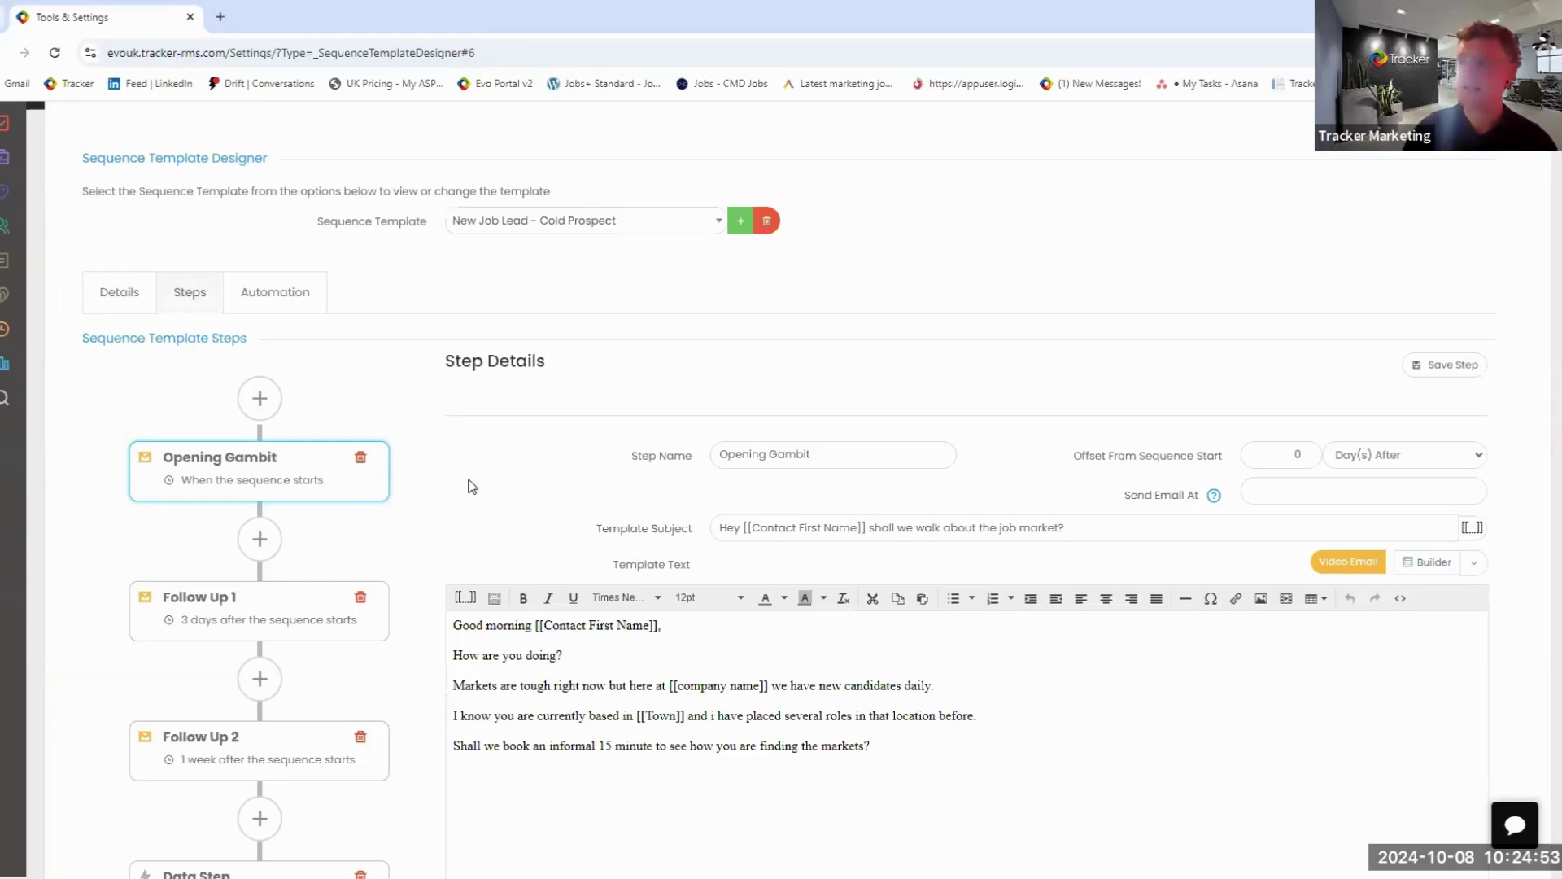
scroll(470, 482, down, 1)
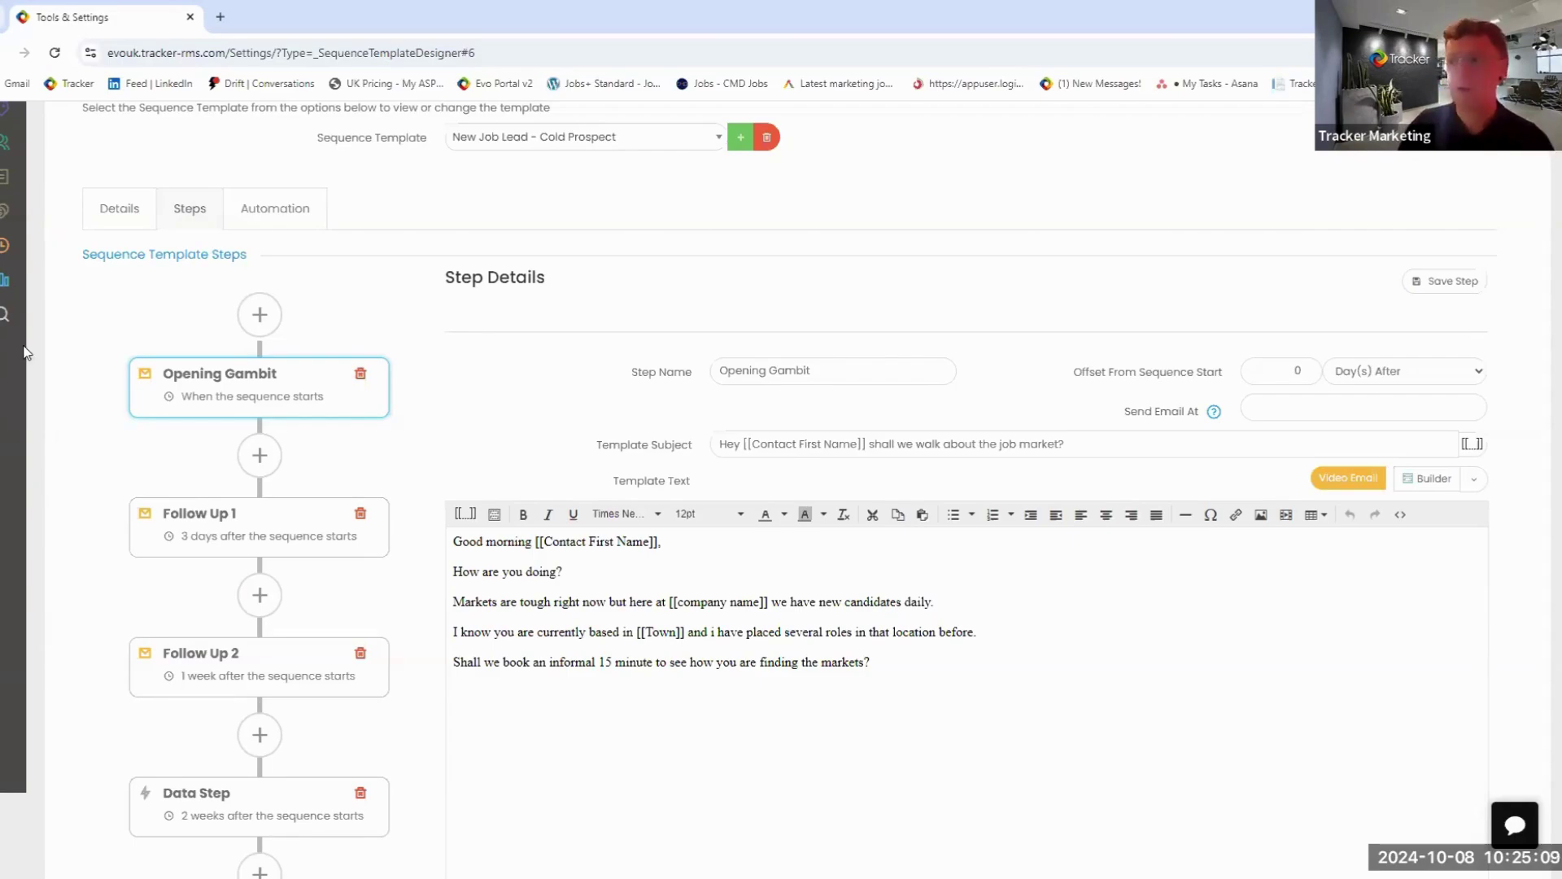
Step: Review the template's automation rules for starting and stopping the sequence, and view the Follow Up 1 step's email details
click(329, 212)
scroll(352, 489, down, 1)
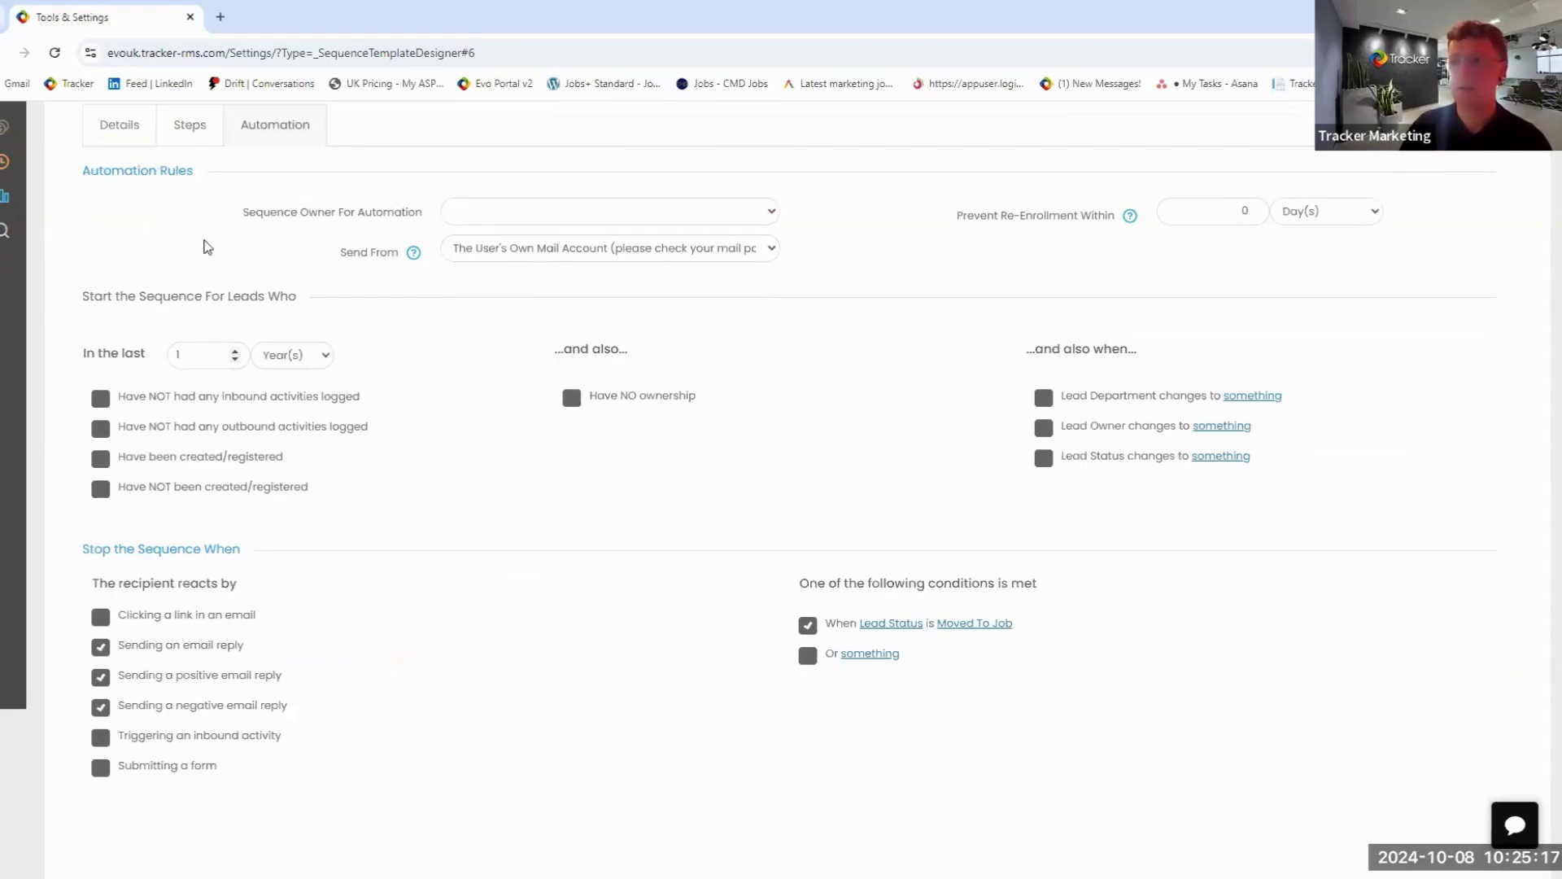
click(192, 133)
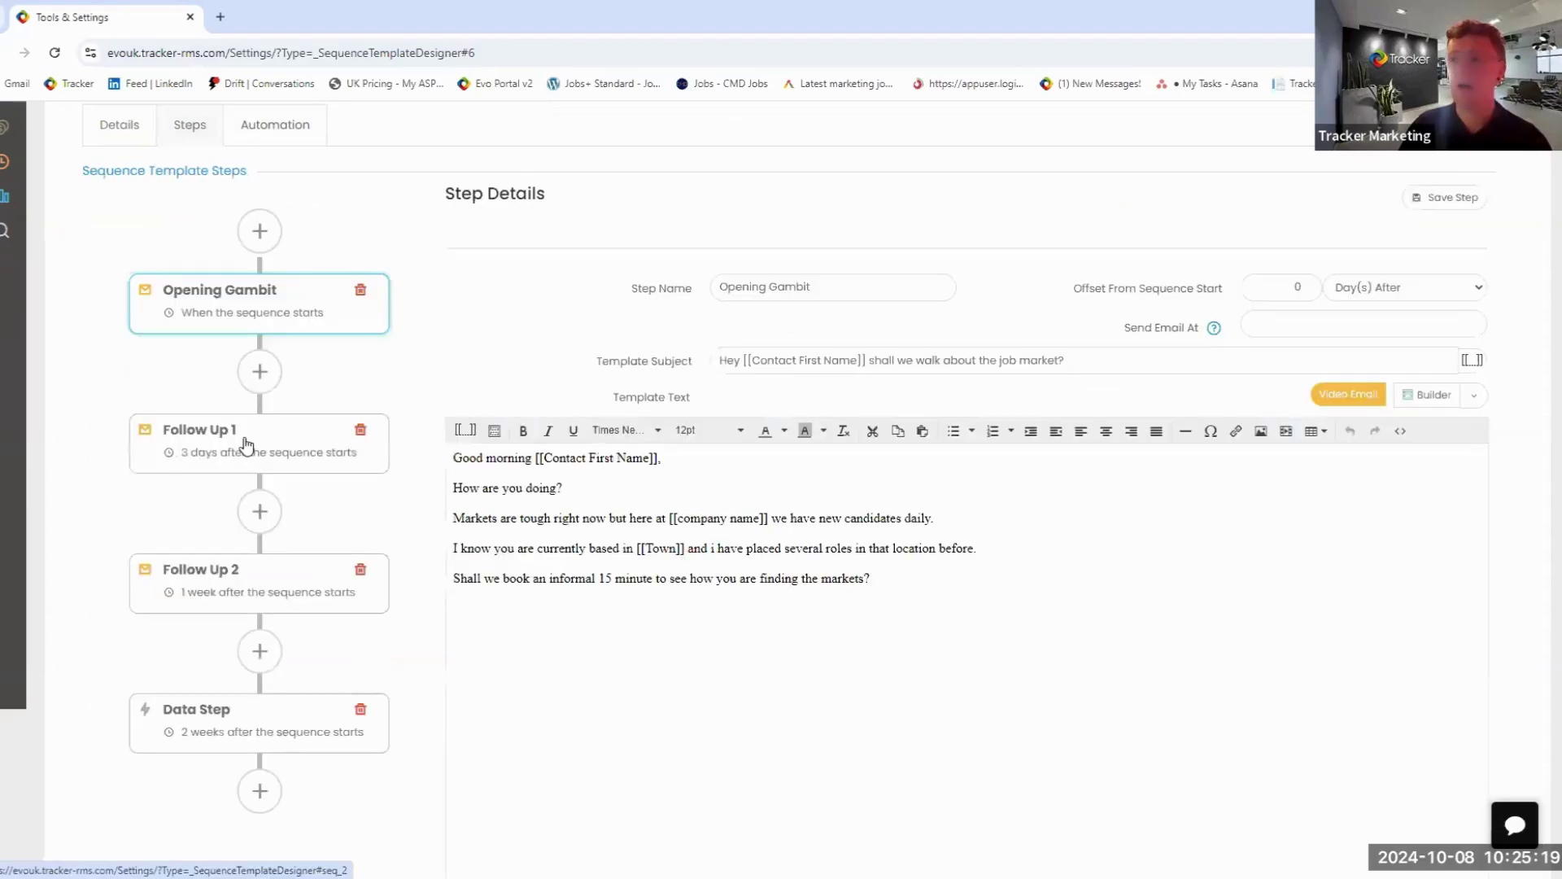
click(334, 425)
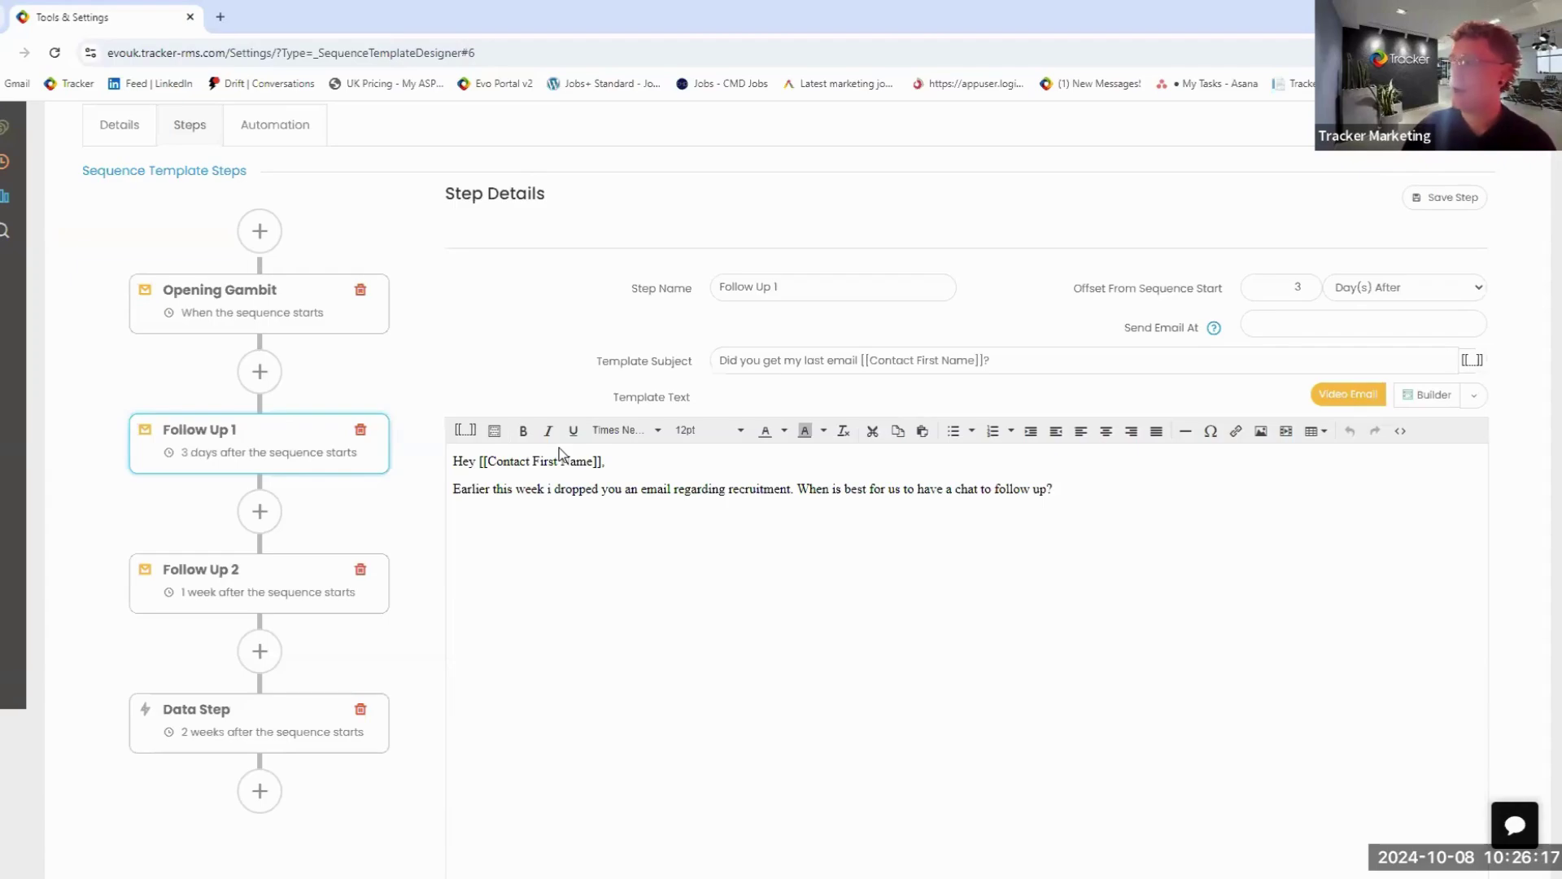
Step: Browse the email builder's design gallery for Follow Up 1, close it, and view the Data Step's workflow and reactions
click(1474, 397)
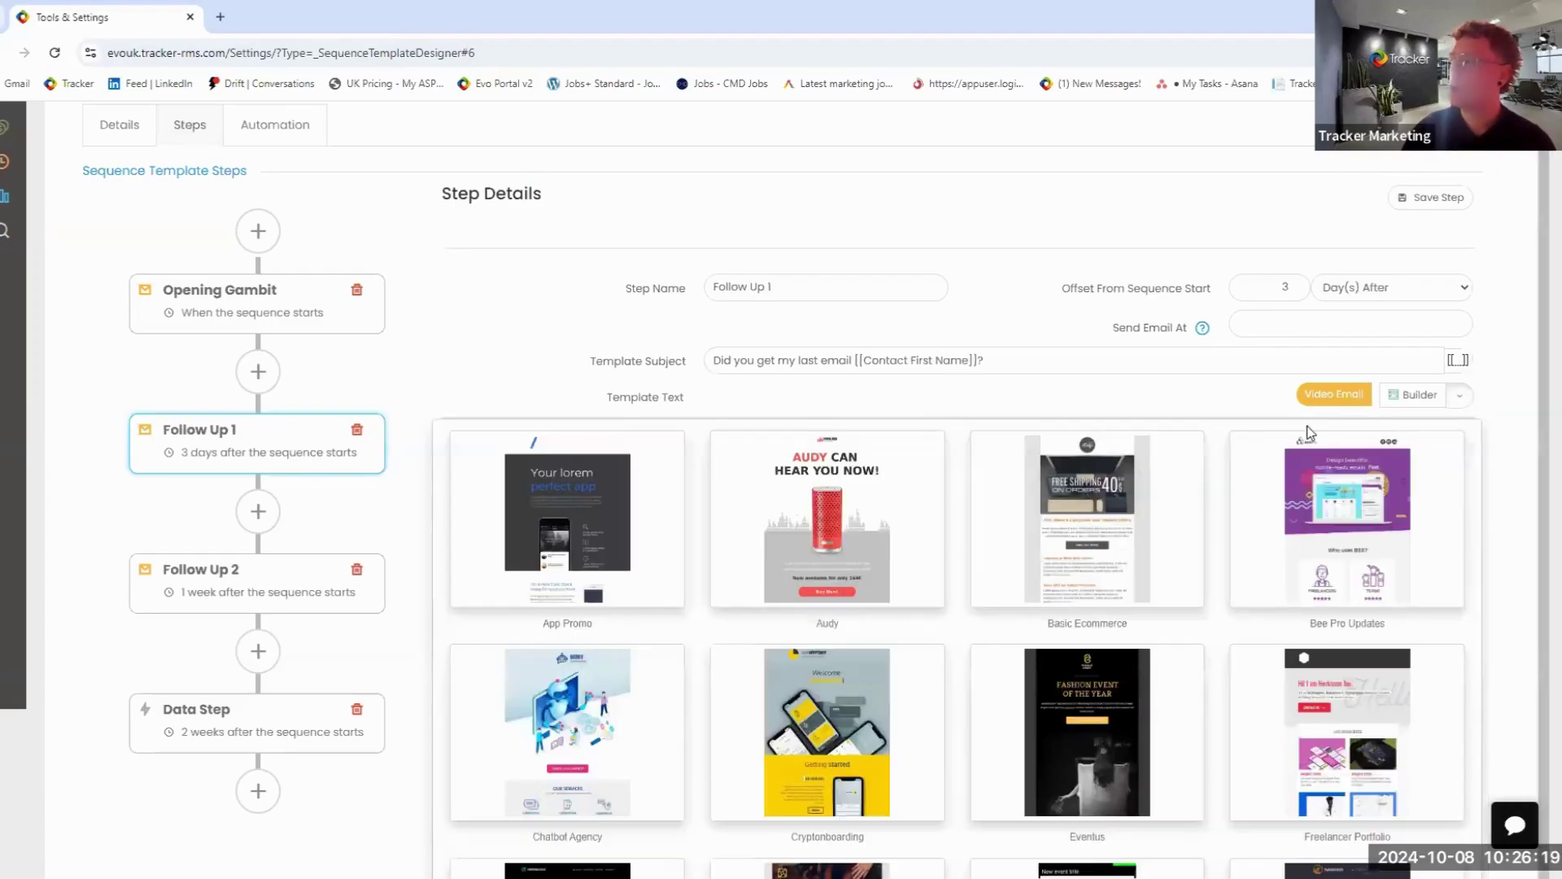
click(1465, 399)
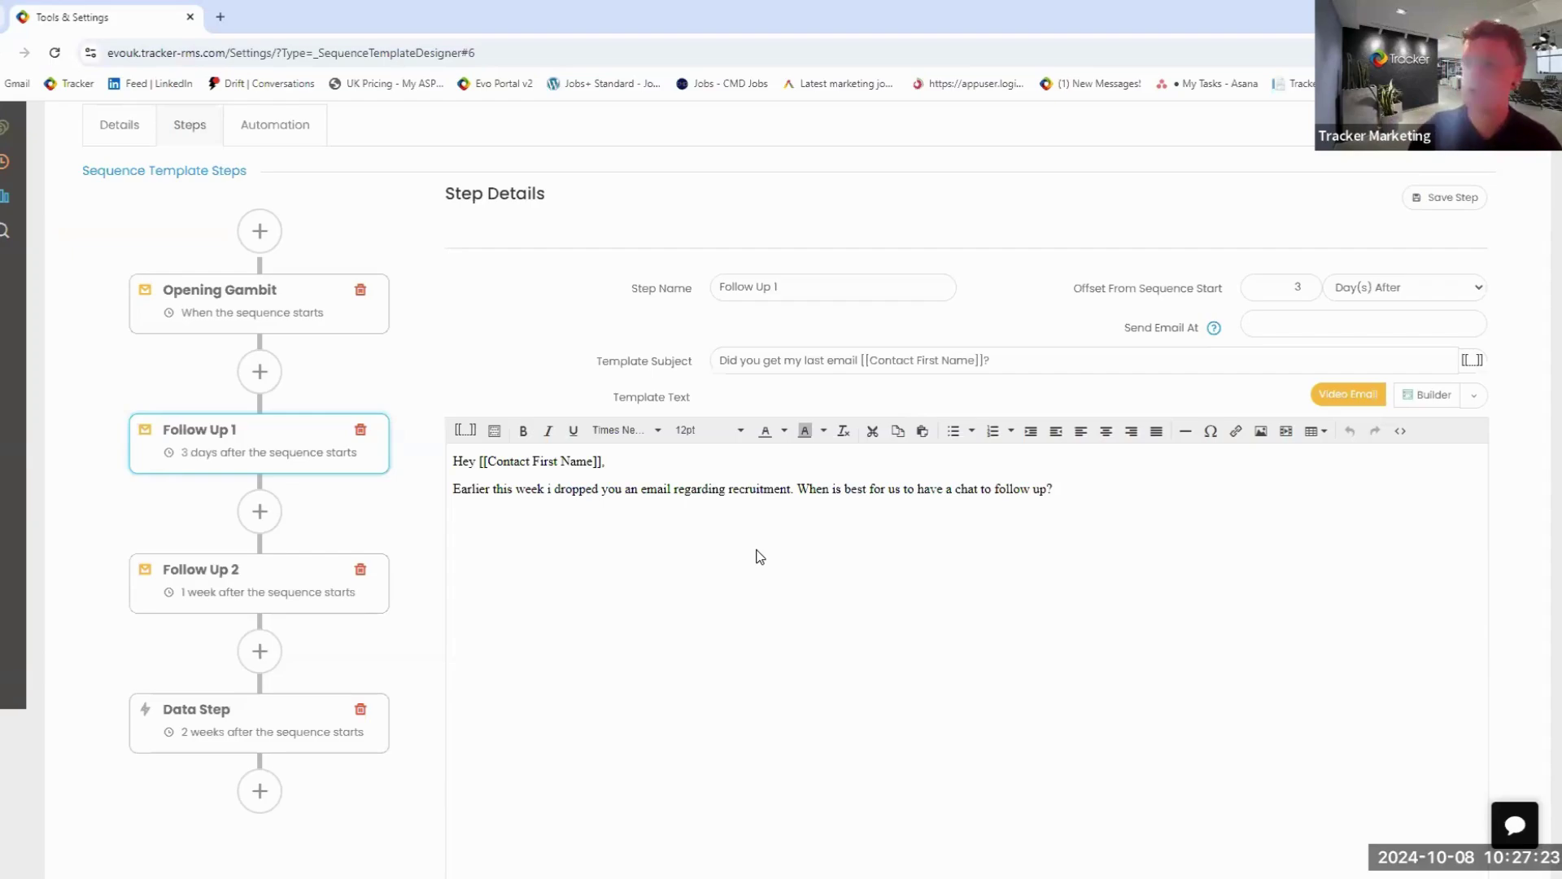
click(309, 727)
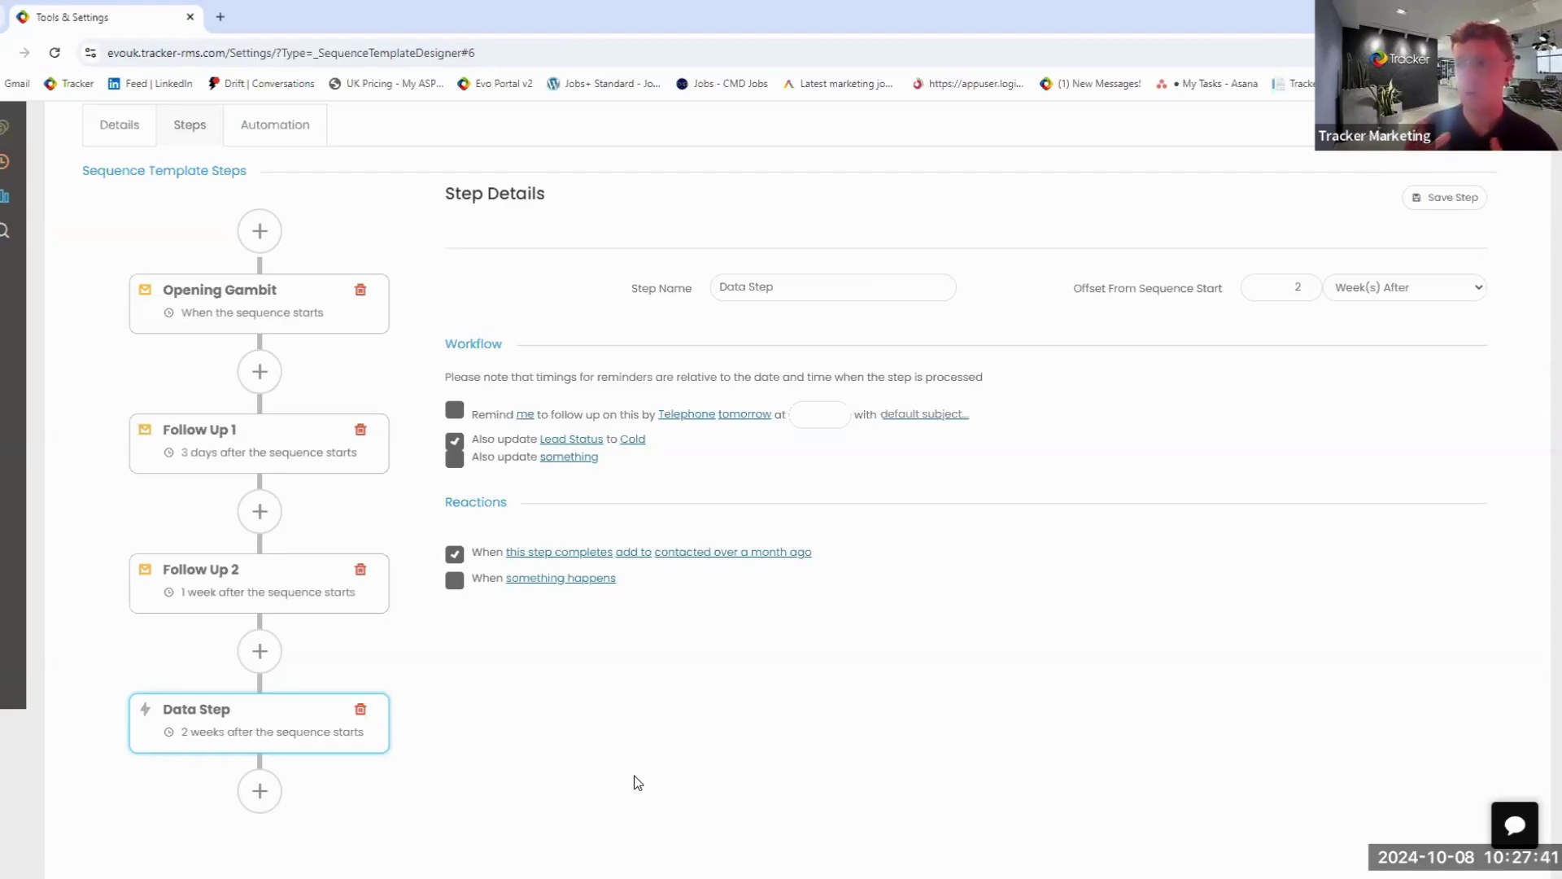
Step: Review the sequence in order from Opening Gambit through Follow Up 1 and Follow Up 2 to the Data Step
click(305, 316)
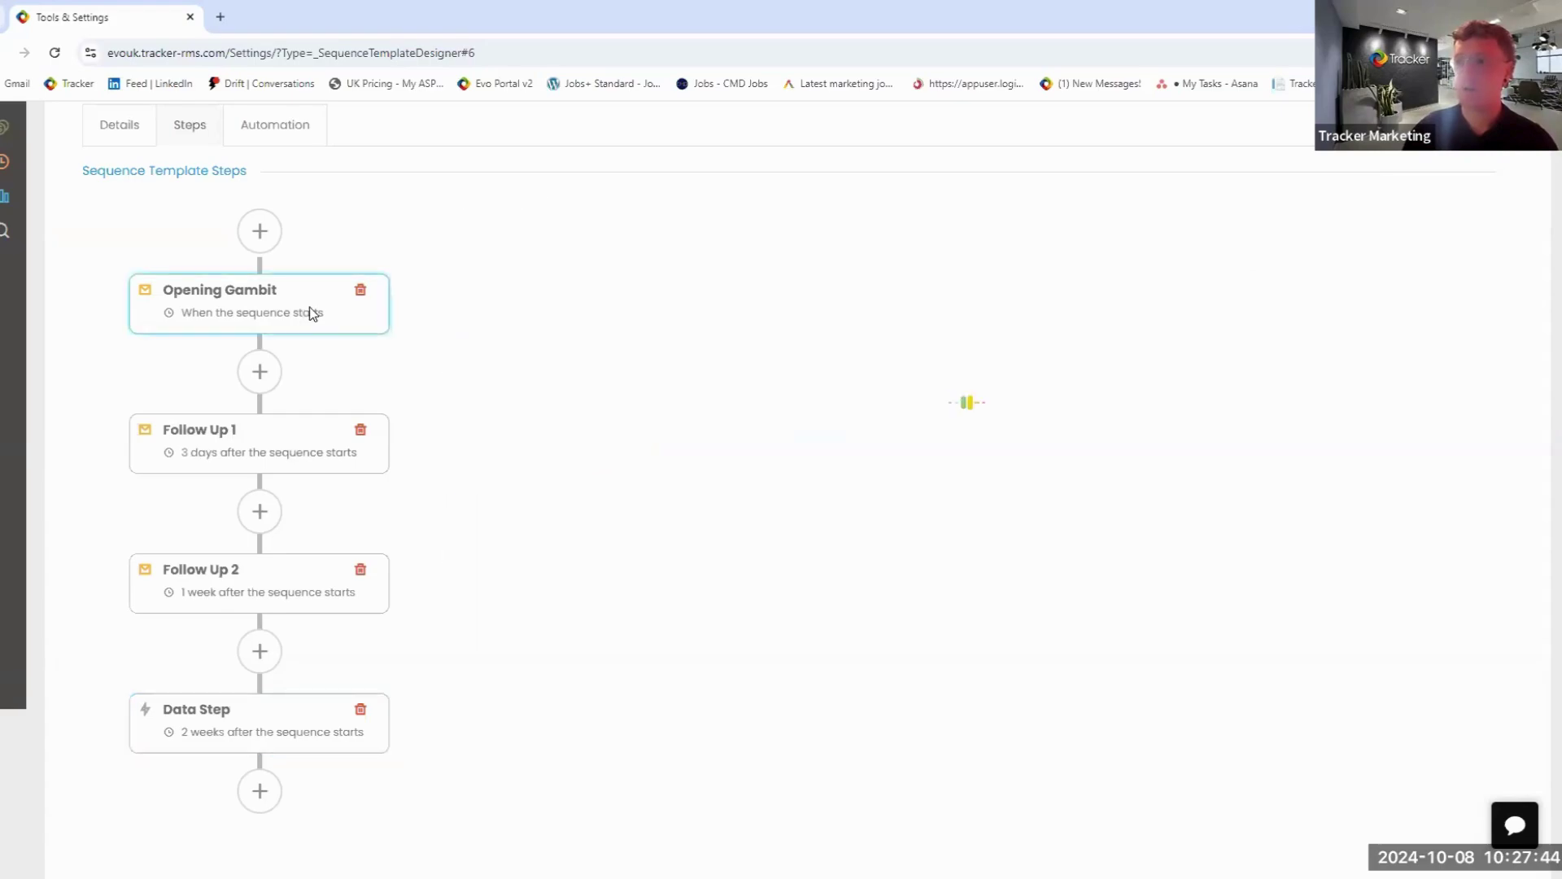
click(334, 436)
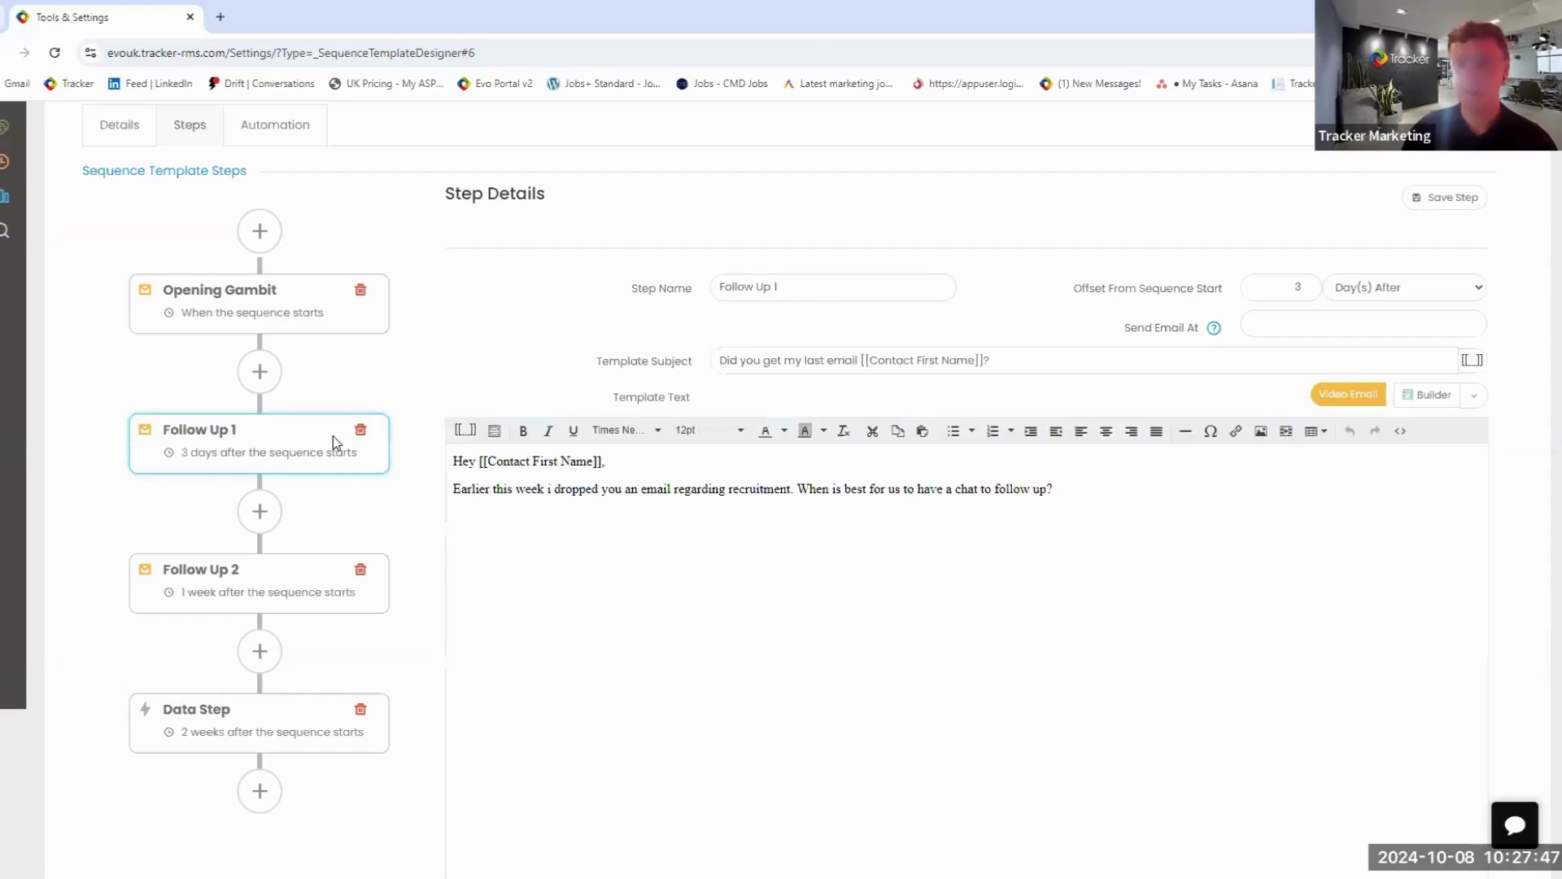
click(303, 581)
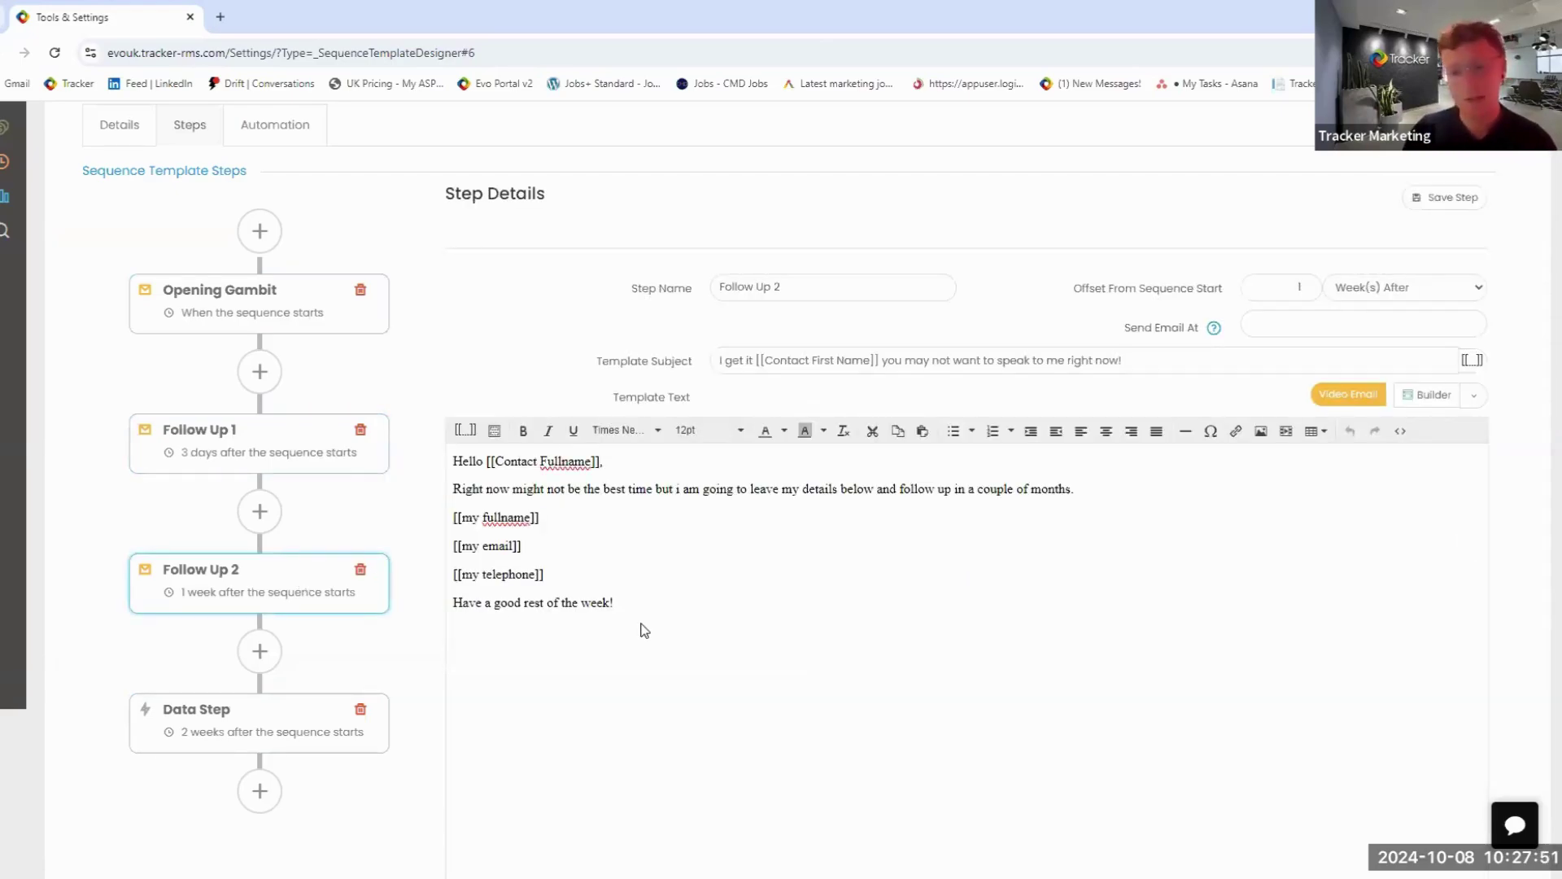
click(208, 733)
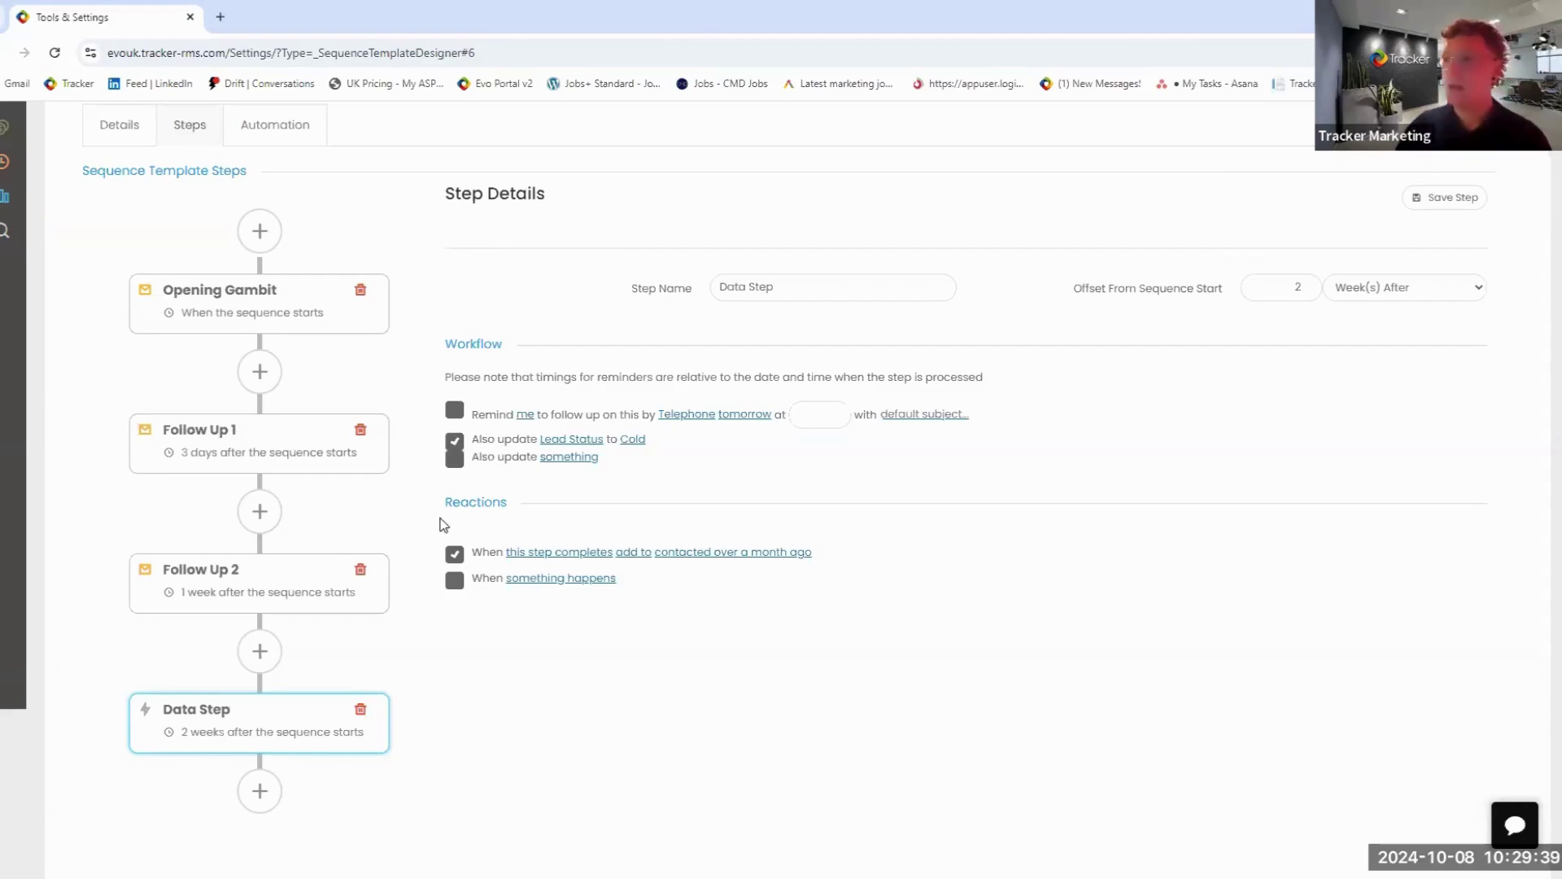
Step: Leave the sequence template designer and open My To Do List
scroll(244, 488, up, 5)
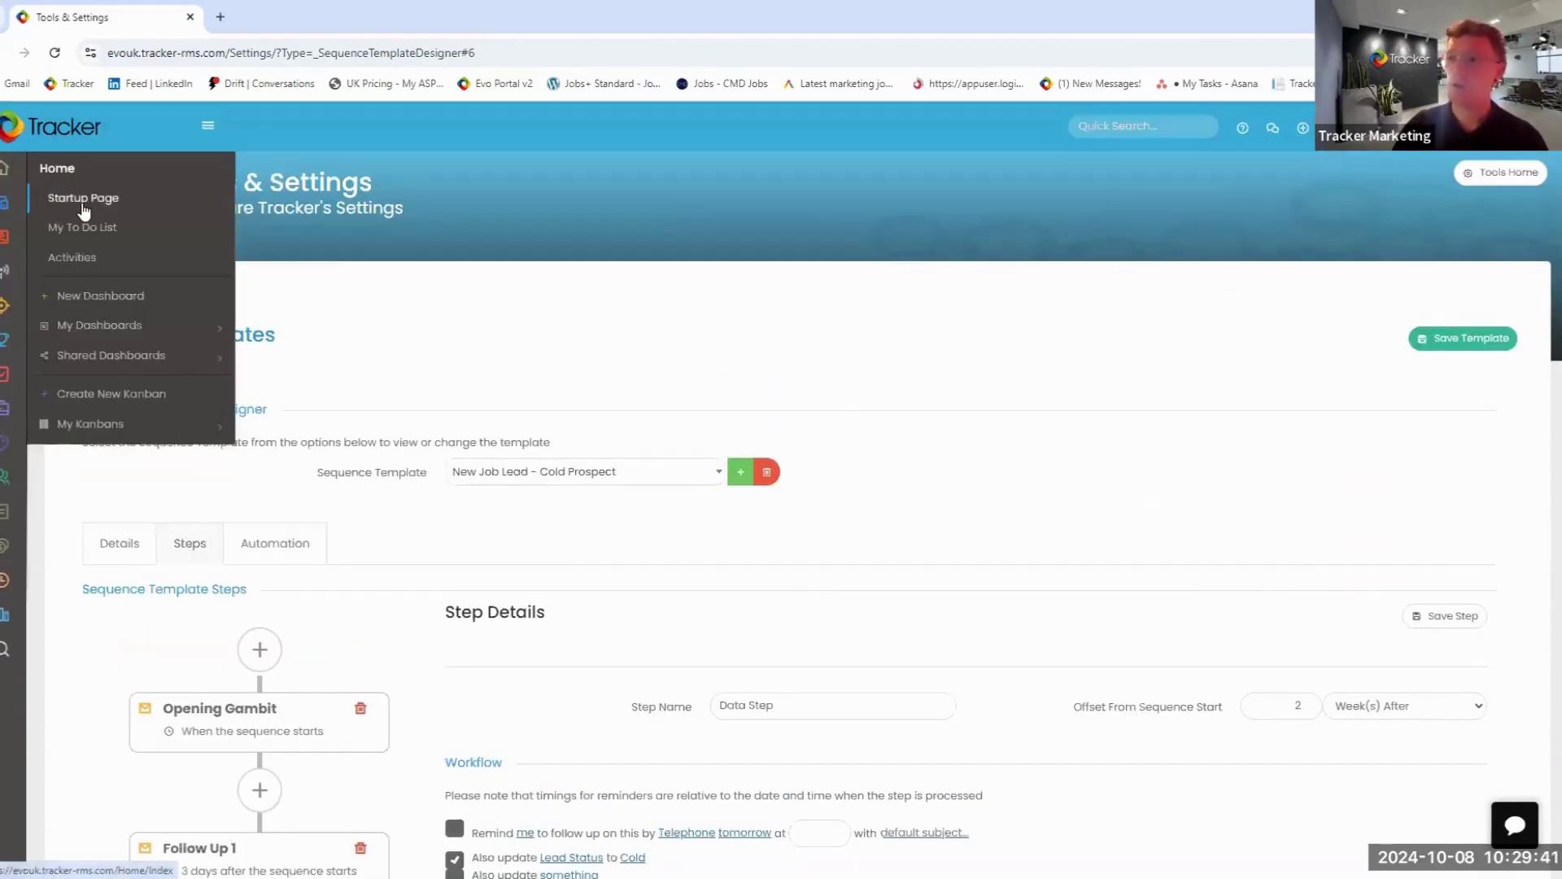
click(87, 209)
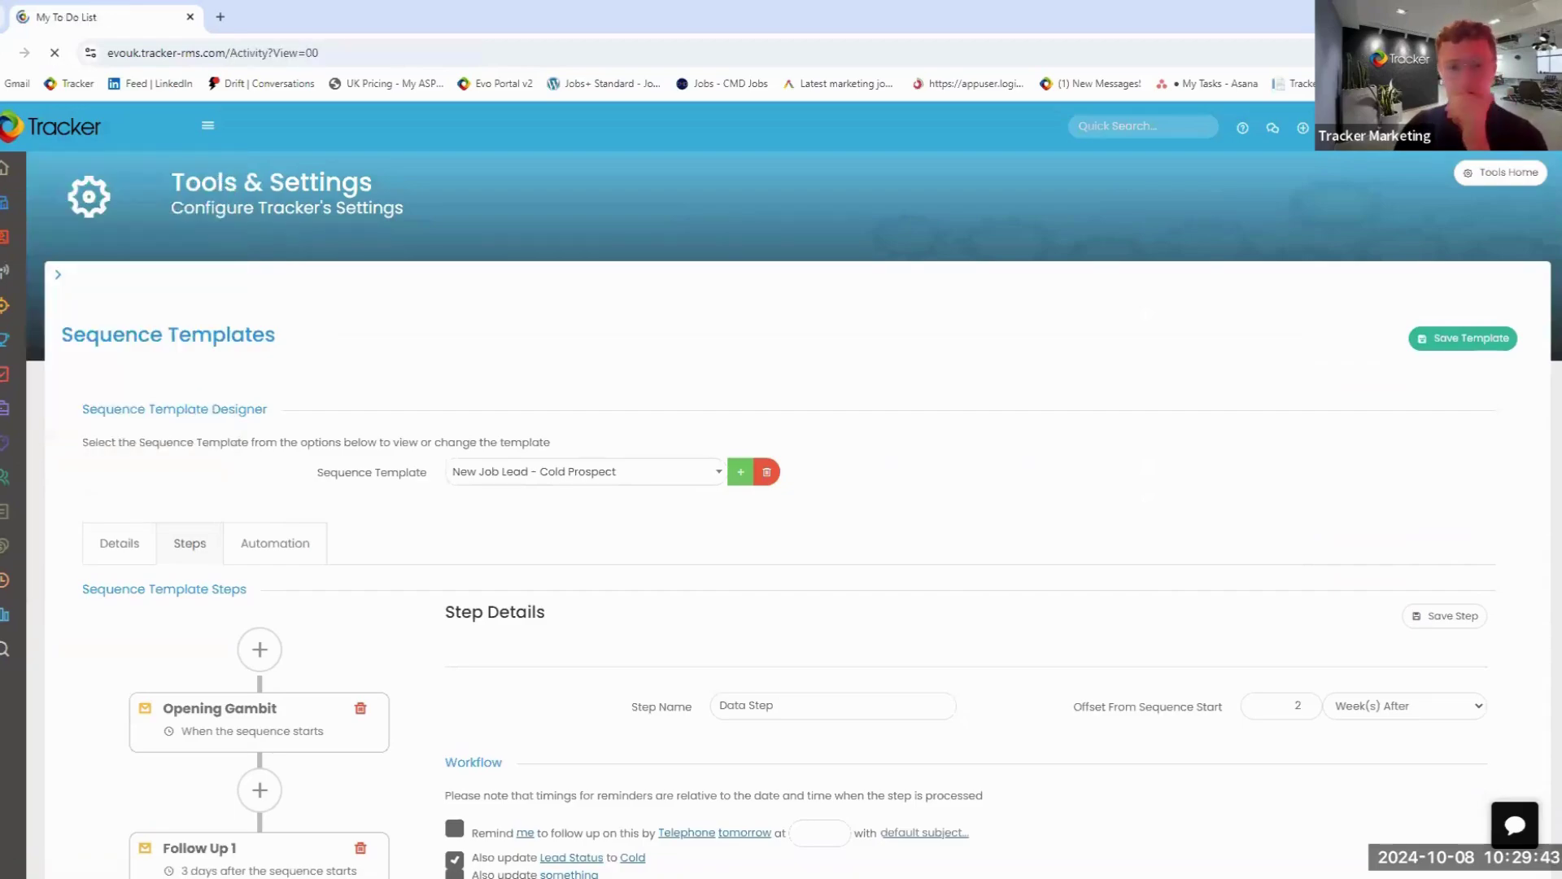